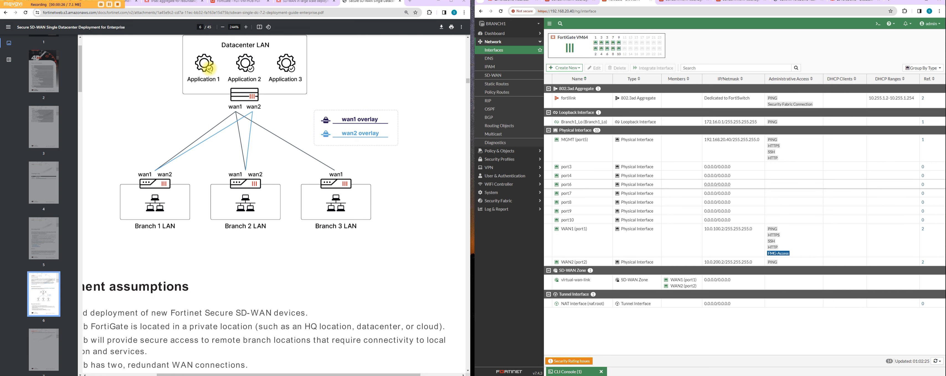
Step: Bring up the hub FortiGate's interfaces page beside the branch firewall
click(238, 3)
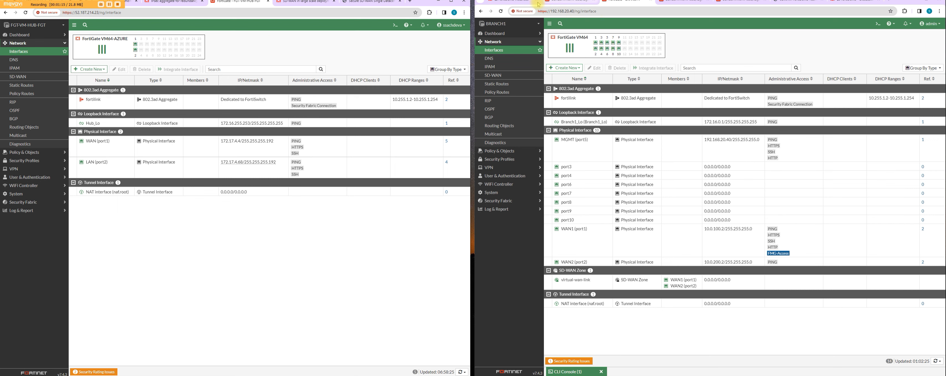
click(206, 2)
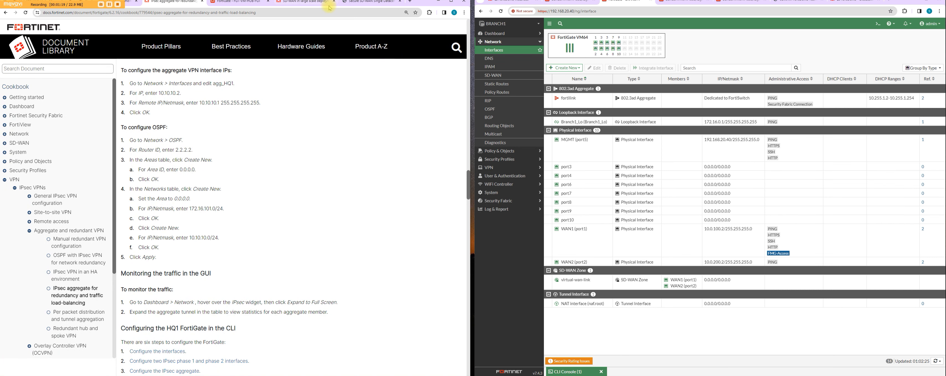
click(252, 5)
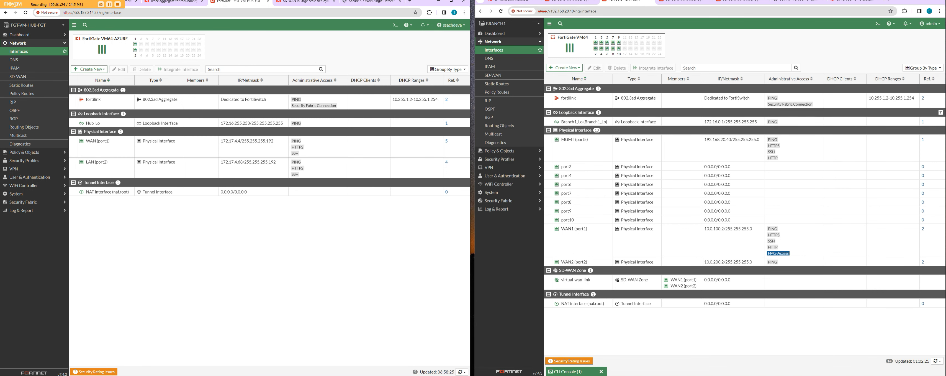
Step: Open a CLI console on BRANCH1 and enter the phase 1 configuration with config vpn ipsec phase1-interface
click(878, 24)
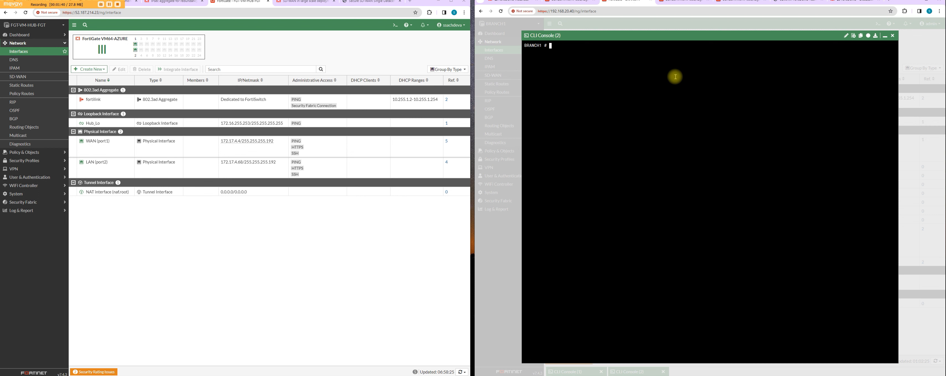
text(config)
text(vp n ipsec phase1-interface)
key(Return)
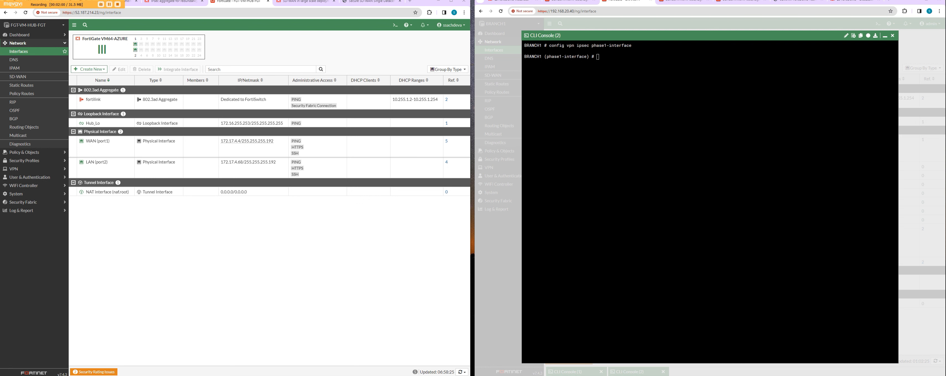
Step: Paste the prepared HUB1_VPN1 settings with interface port1, IKE version 2, network-id 1 and remote-gw 52.187.214.23, and show the configuration
right_click(620, 69)
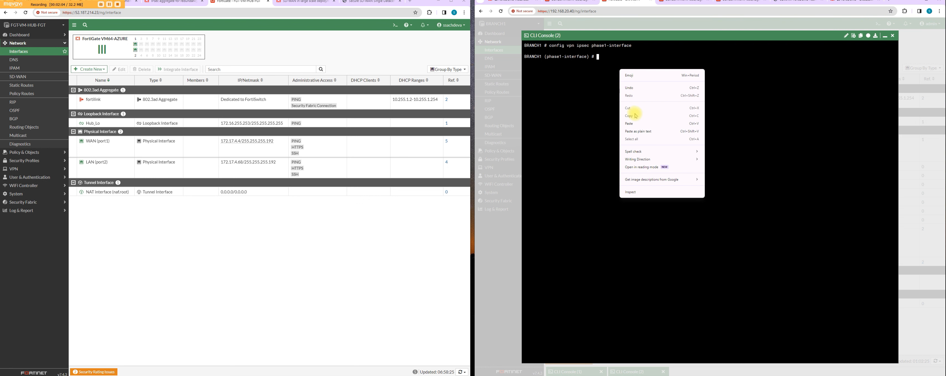
click(637, 124)
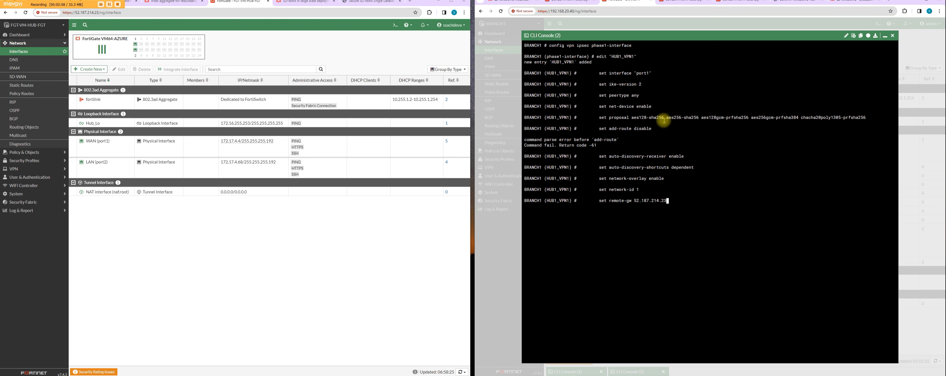
key(Return)
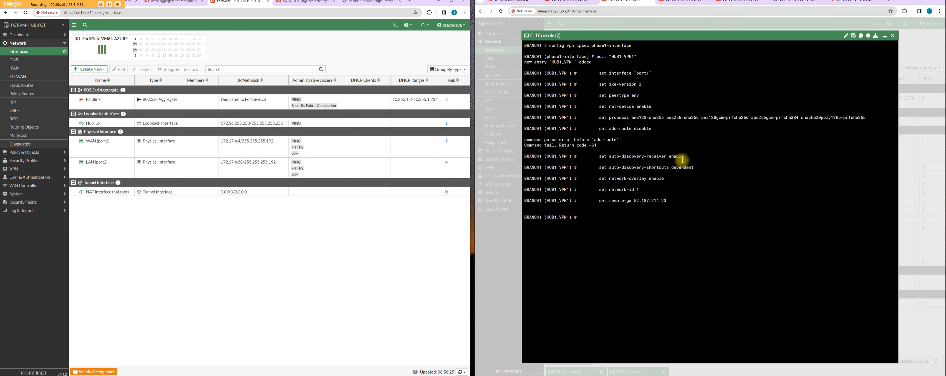
text(show)
key(Return)
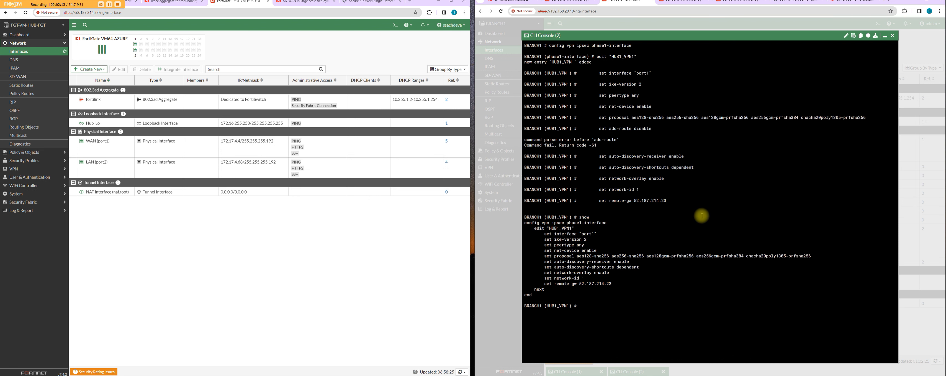
Step: Review the HUB1_VPN1 settings and compare the remote gateway with the hub's public address and WAN interface
mouse_move(569, 234)
mouse_down()
mouse_move(591, 235)
mouse_move(580, 242)
mouse_up()
mouse_move(582, 272)
mouse_down()
mouse_move(610, 272)
mouse_move(587, 277)
mouse_up()
drag(591, 239, 562, 245)
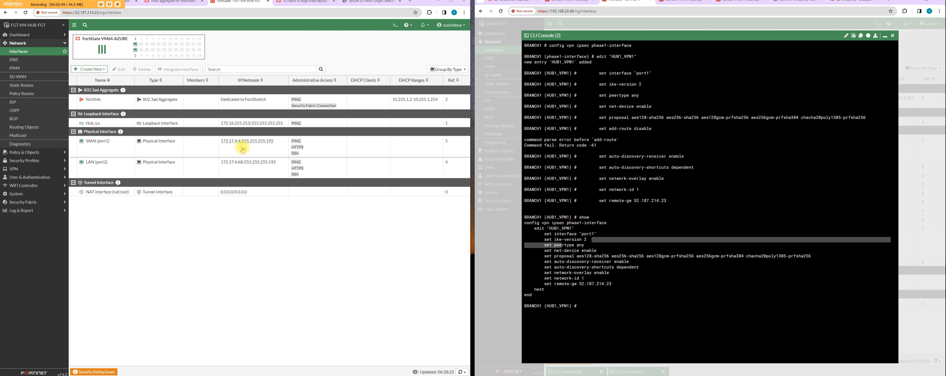
click(73, 12)
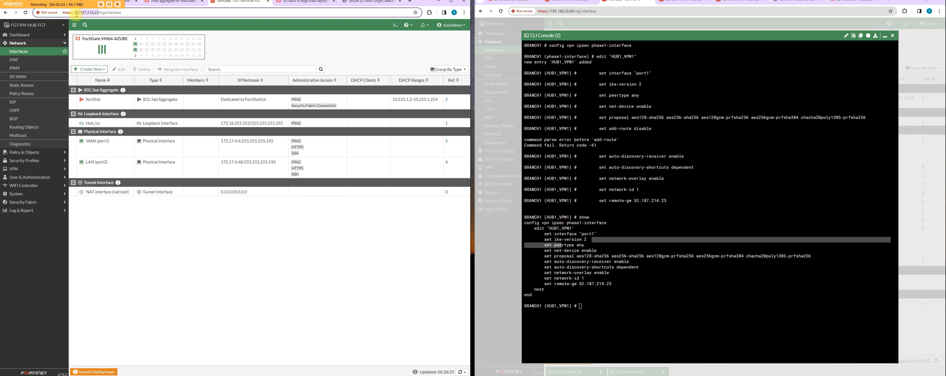
drag(616, 283, 580, 284)
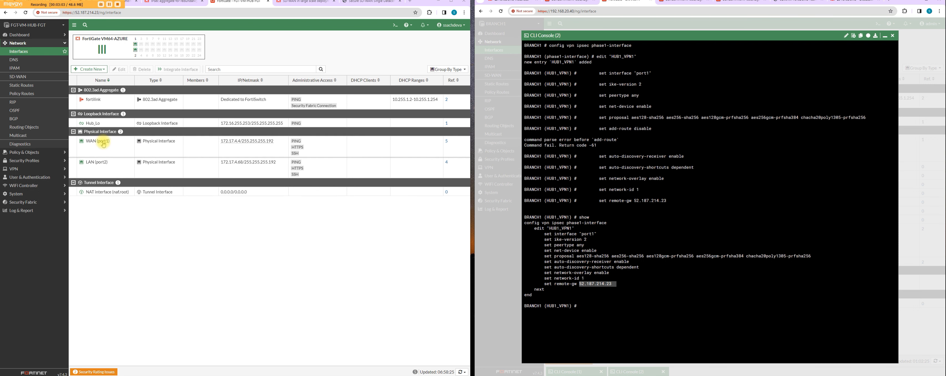
drag(596, 319, 635, 328)
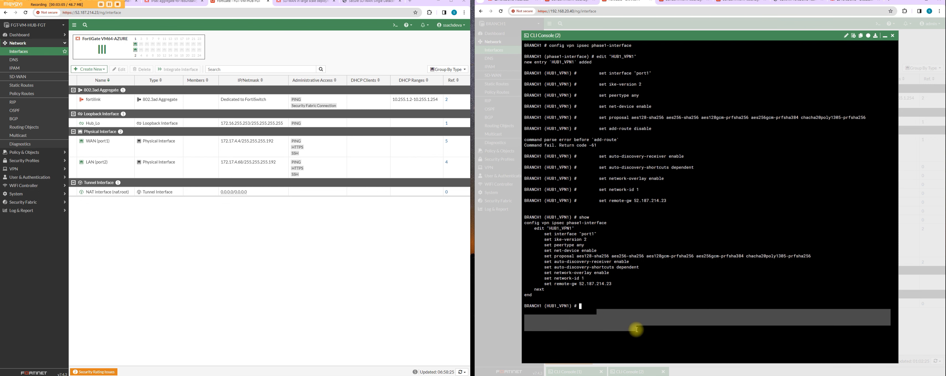
click(624, 294)
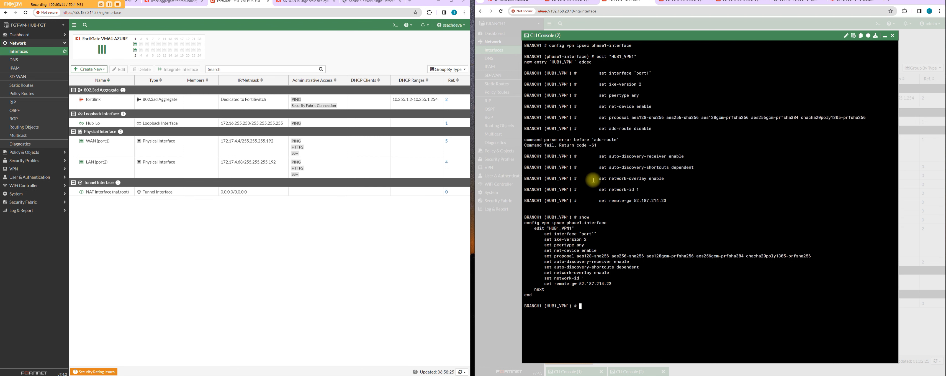
click(713, 374)
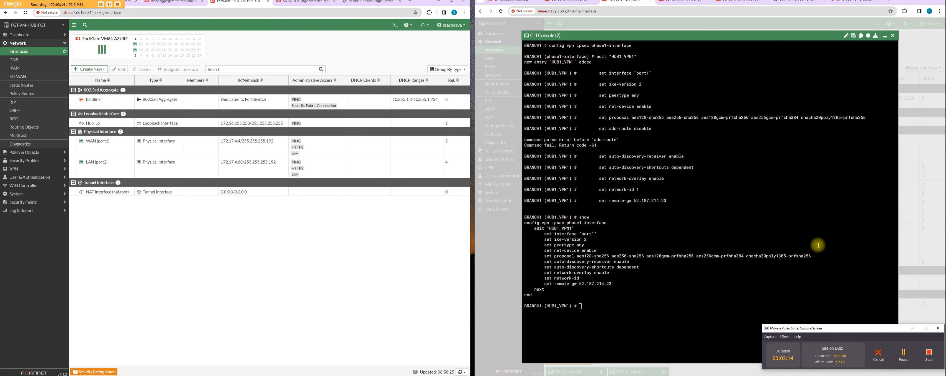
click(904, 353)
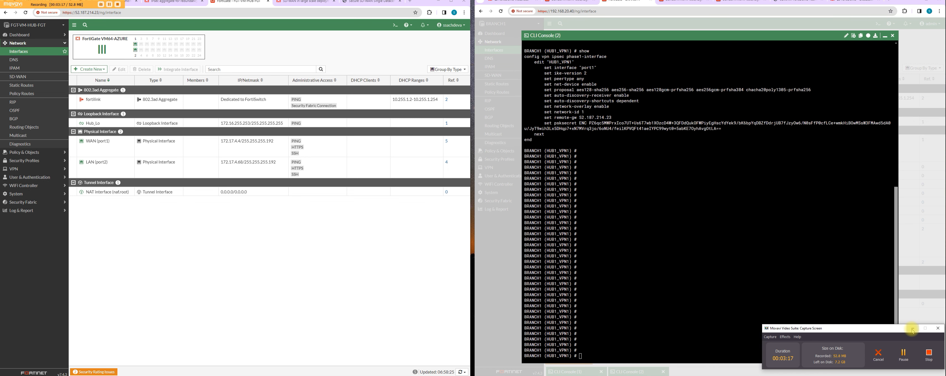
click(910, 330)
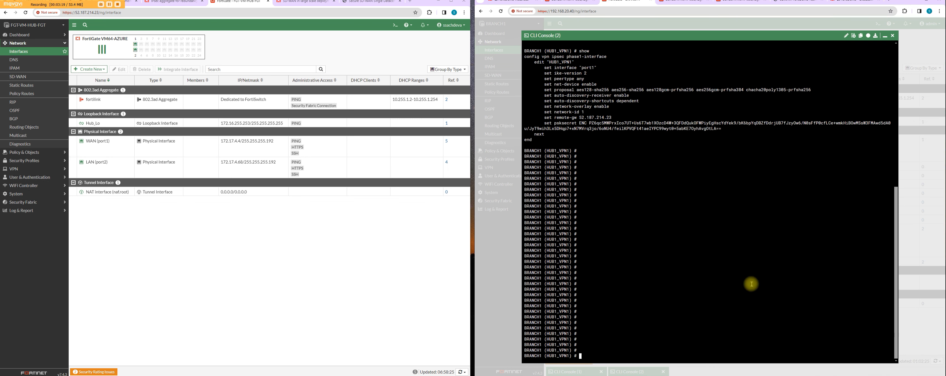
Step: Show the HUB1_VPN1 configuration again and examine its auto-discovery and net-device settings
text(show)
key(Return)
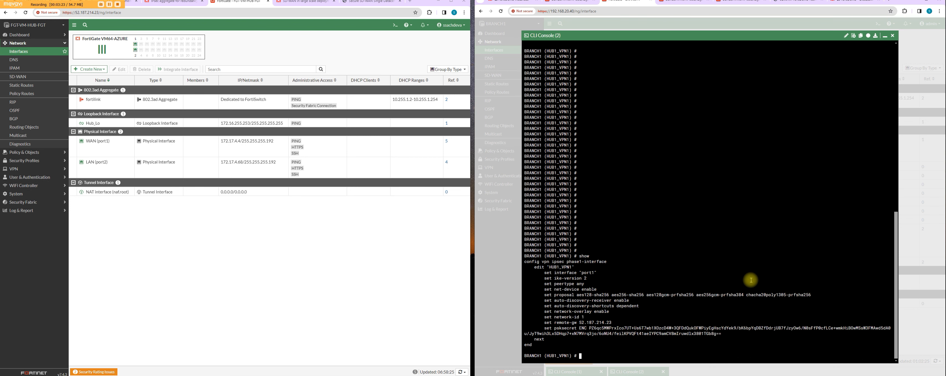
drag(575, 289, 633, 300)
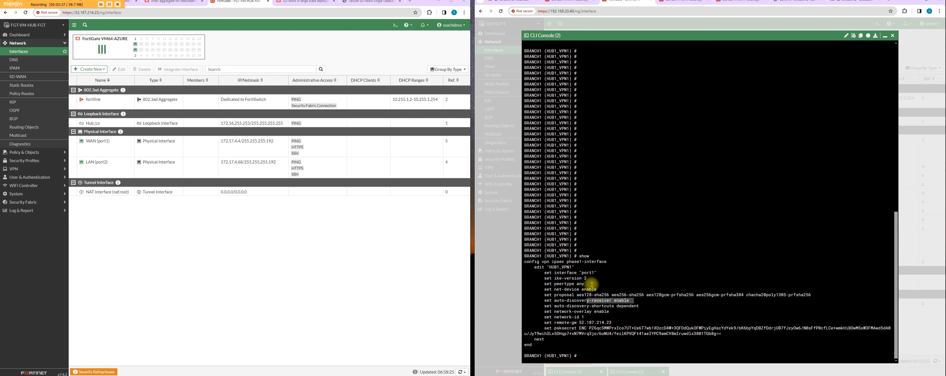
drag(580, 289, 598, 289)
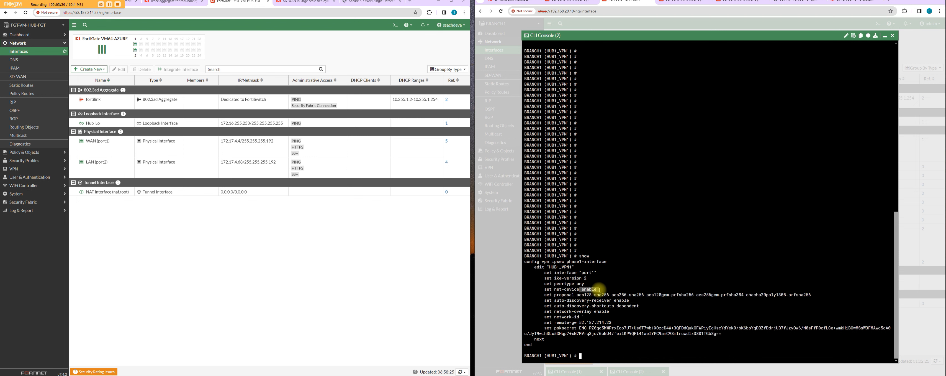
Step: Disable add-route on HUB1_VPN1 with set add-route disable and show the configuration
click(595, 354)
text(set add)
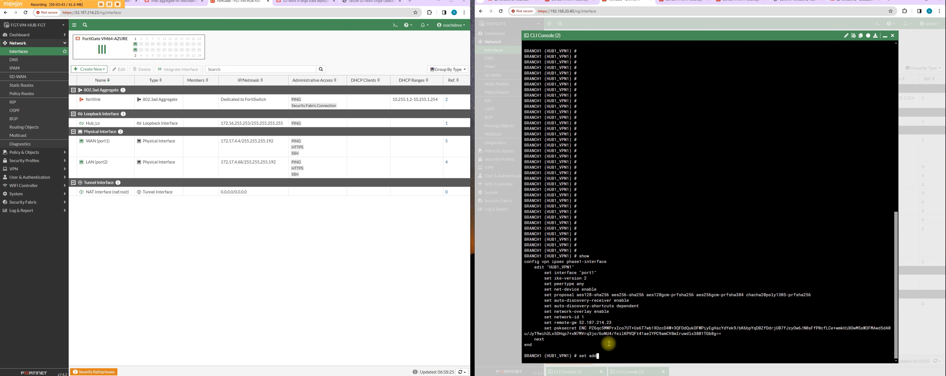
text(-route disable)
key(Return)
text(show)
key(Return)
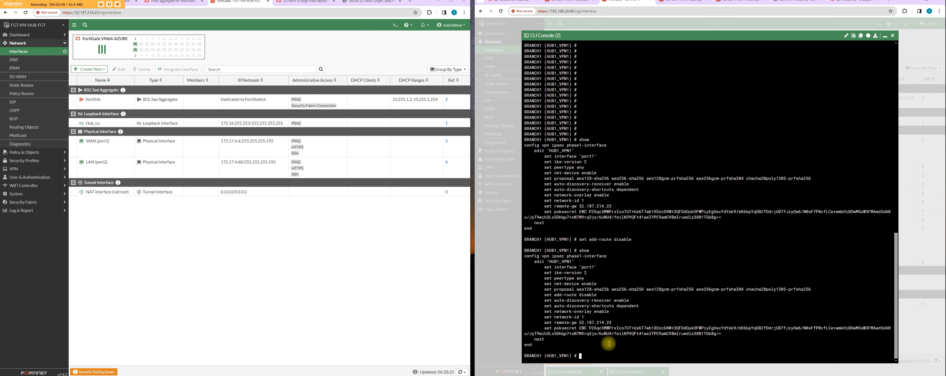
Step: Finish the HUB1_VPN1 entry with next and create a second phase 1 entry named HUB1_VPN2
text(e)
key(BackSpace)
text(next)
key(Return)
text(edit H)
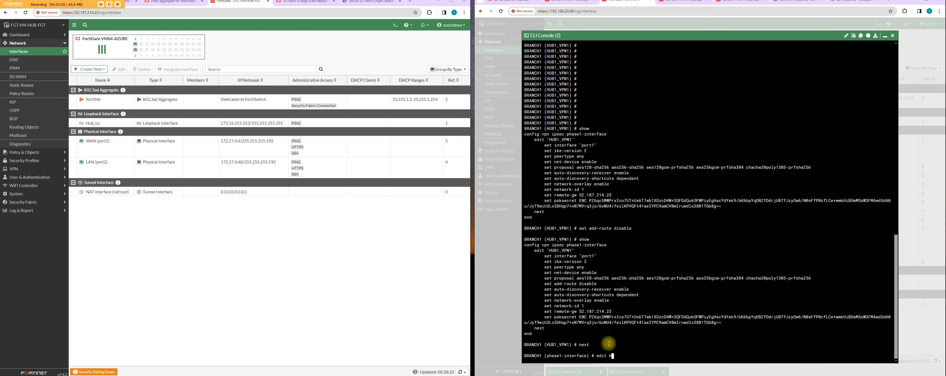
text(UB1_VPN2)
key(Return)
Step: Set the HUB1_VPN2 interface to port2 and its IKE version to 2
text(set interface)
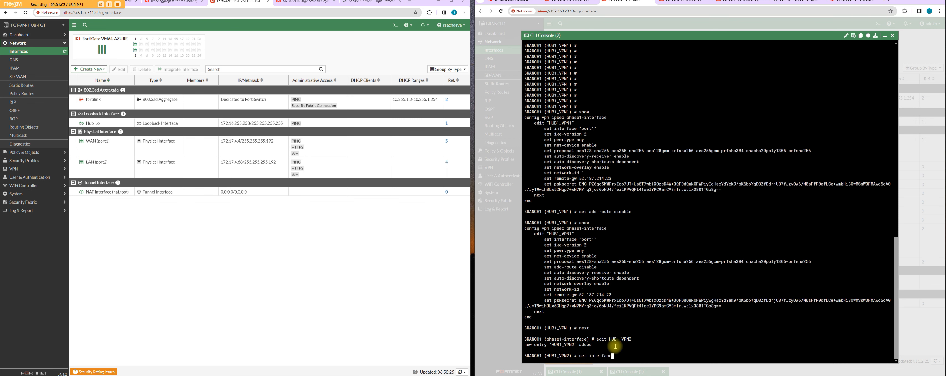
text( port2)
key(Return)
text(set )
text(ike-version )
text(2)
key(Return)
Step: Set peertype to any and net-device to disable on HUB1_VPN2
text(set)
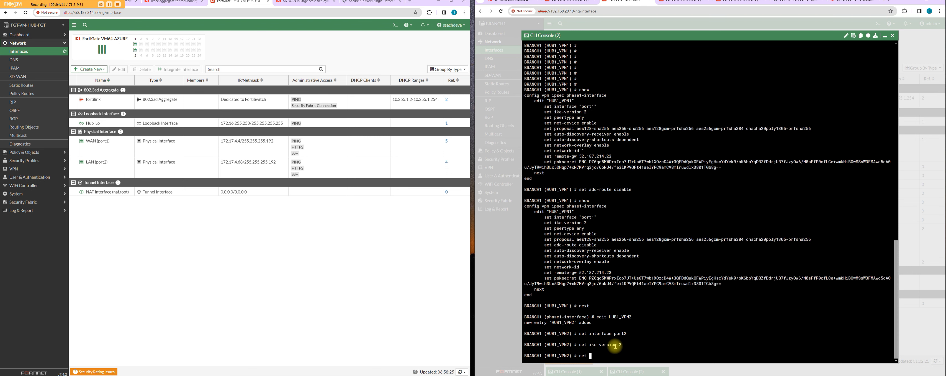
text( peertype any)
key(Return)
text(set net-device )
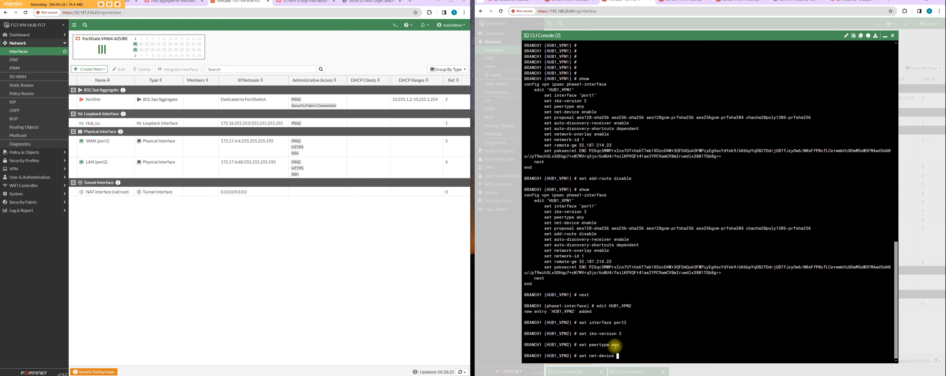
text(disable)
key(Return)
Step: Enable auto-discovery-receiver and network-overlay on HUB1_VPN2
text(set auto-discovery-receiver)
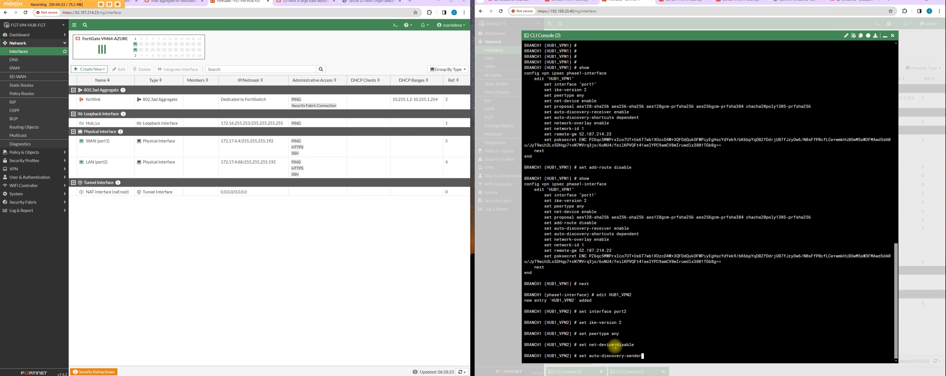
text( enable)
key(Return)
text(set )
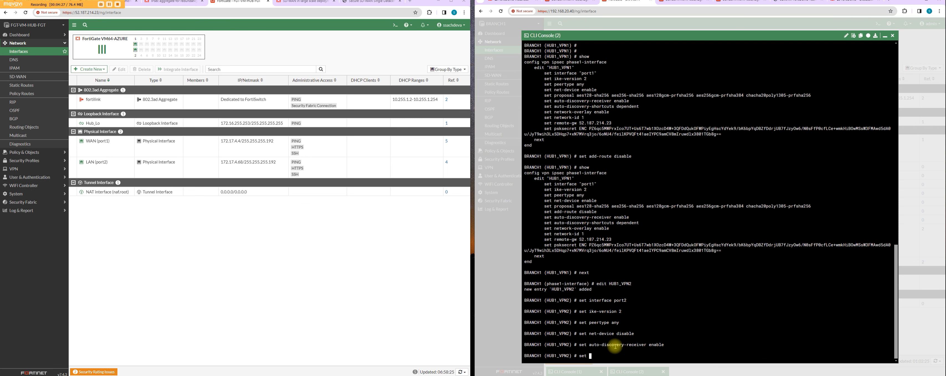
text(ne)
key(Tab)
key(Tab)
text(enable)
key(Return)
Step: Set the HUB1_VPN2 network-id to 2 and its remote-gw to 52.187.214.23
text(set ne)
key(Tab)
key(Tab)
key(Tab)
text(2)
key(Return)
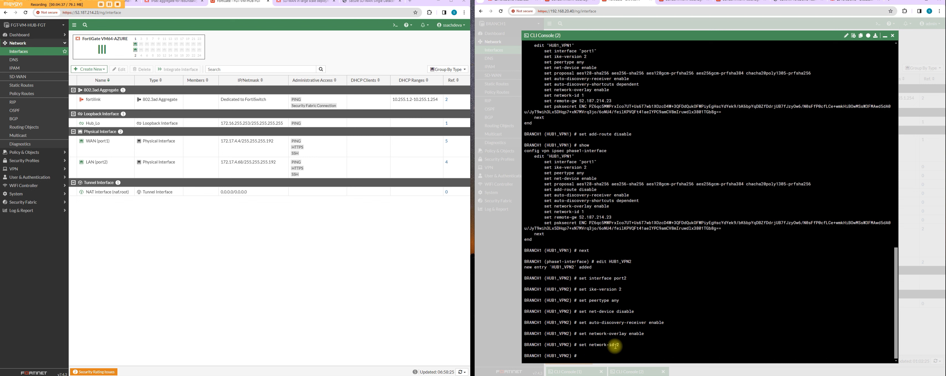
text(set remote-gw 52.187.214.23)
key(Return)
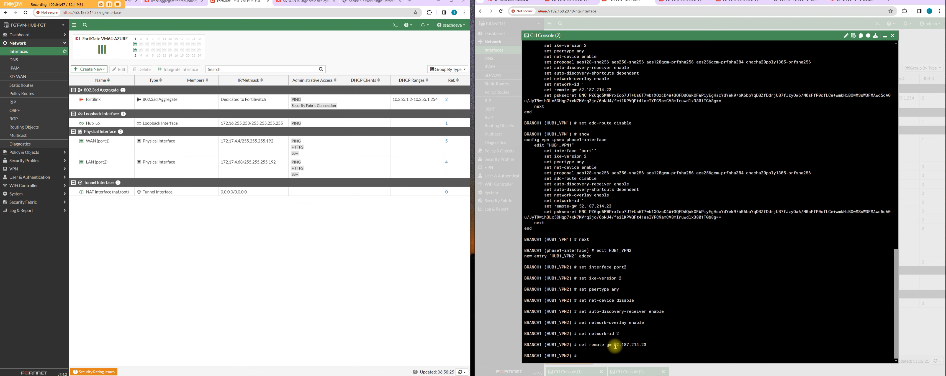
click(146, 375)
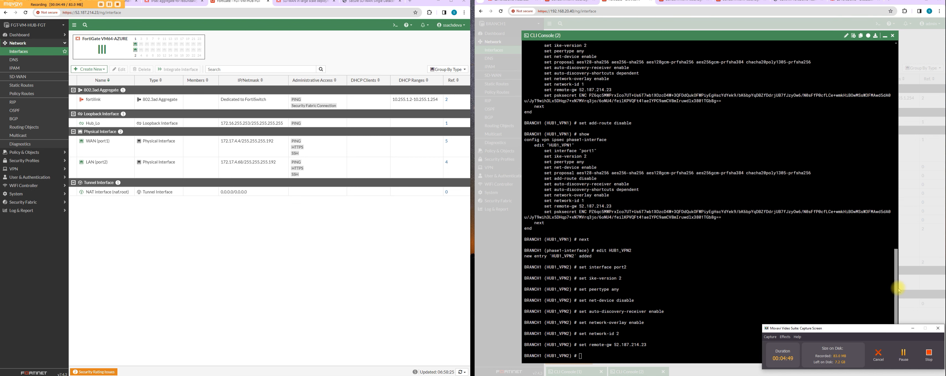
click(905, 359)
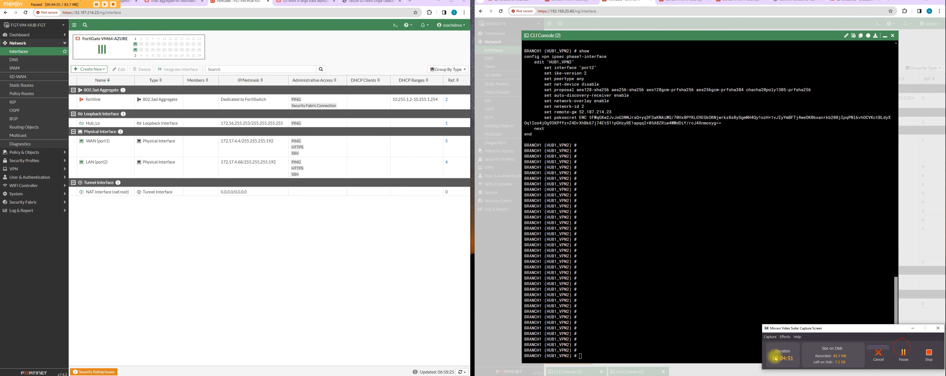
Step: Show the HUB1_VPN2 phase 1 configuration in the console to check its settings
click(688, 351)
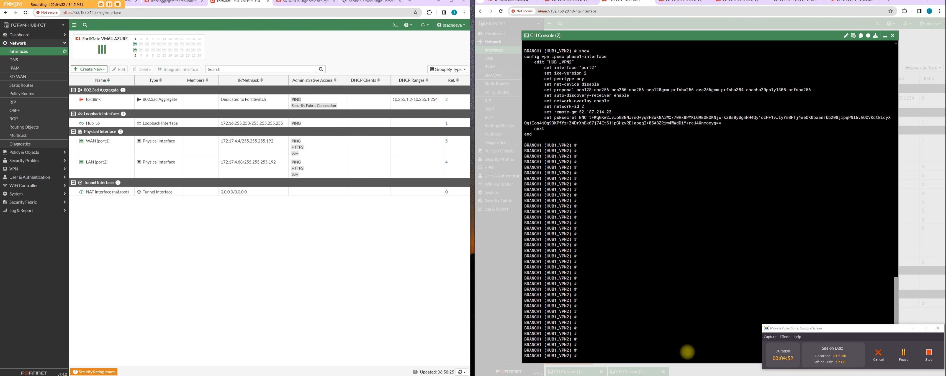
text(show)
key(Return)
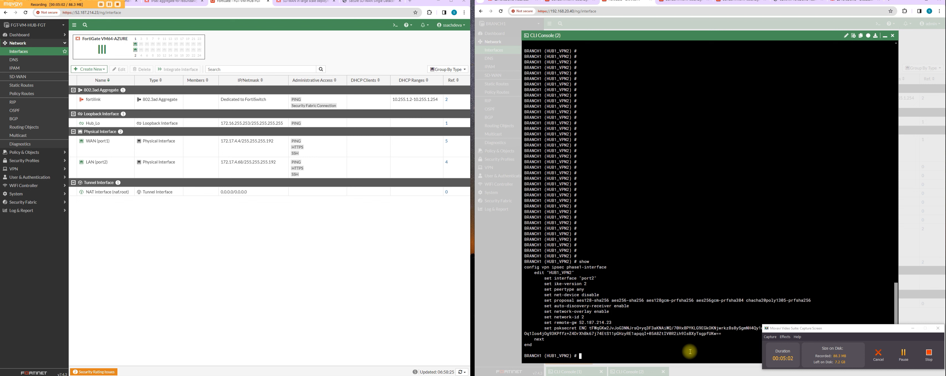
Step: Disable add-route on HUB1_VPN2 with set add-route disable and show the configuration
text(set add-route disable)
key(Return)
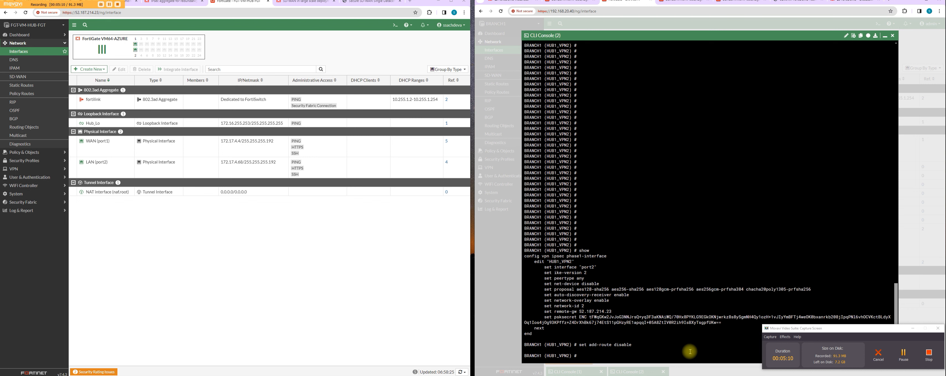
text(show)
key(Return)
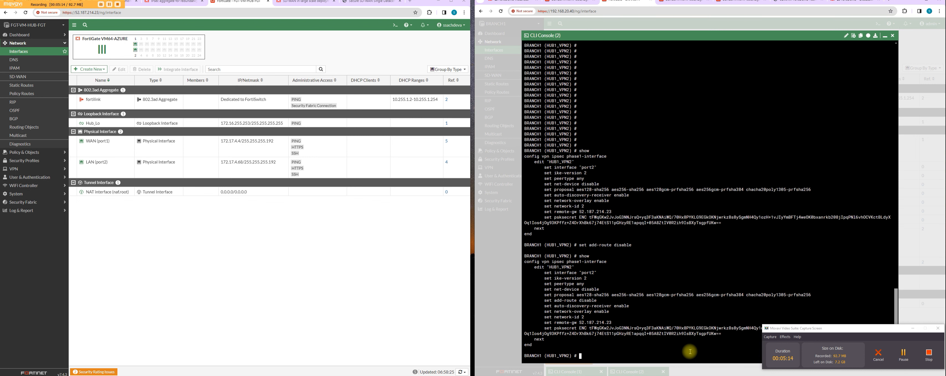
Step: Leave the HUB1_VPN2 entry with next and show the full phase1-interface configuration to review both tunnels
text(next)
key(Return)
text(show)
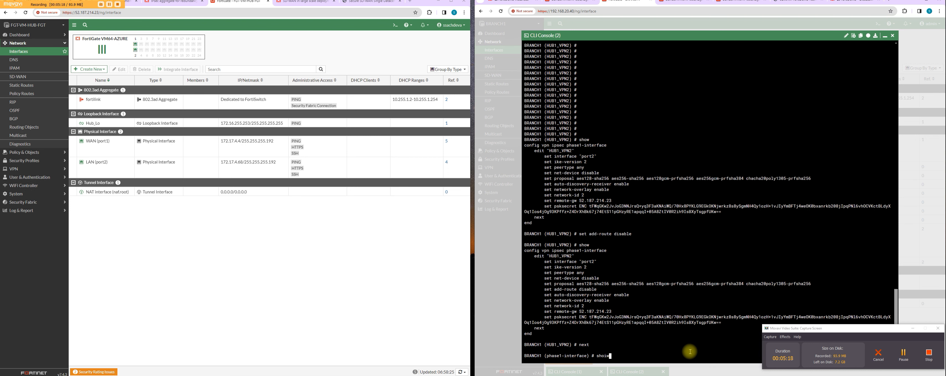
key(Return)
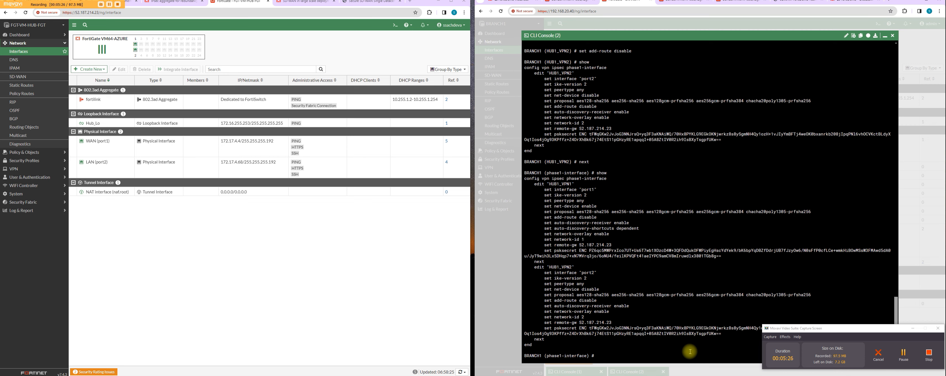
Step: Save and exit the phase1-interface configuration with end
key(Return)
key(Return)
key(Return)
key(Return)
key(Return)
text(end)
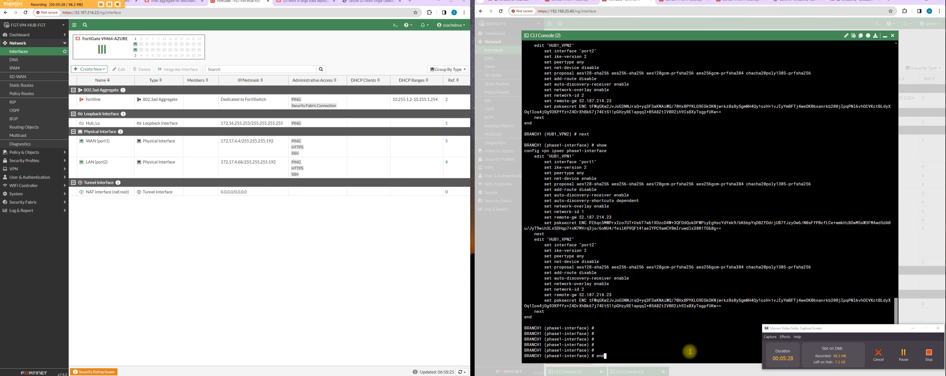
key(Return)
key(Return)
key(Return)
key(Return)
key(Return)
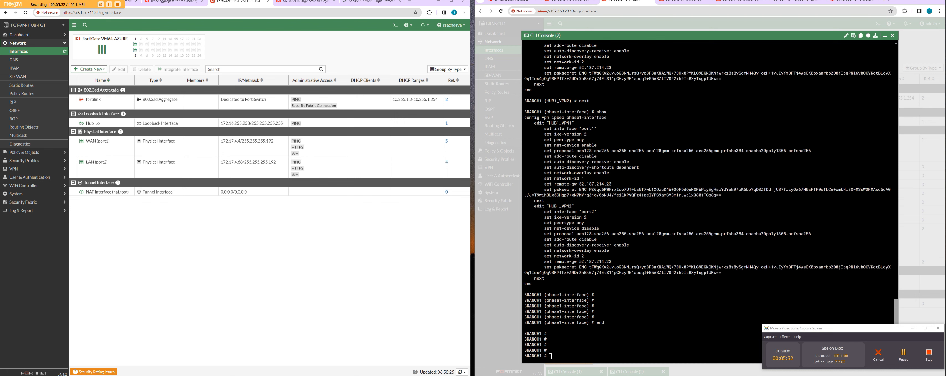
Step: Paste the phase2-interface configuration for HUB1_VPN1 and HUB1_VPN2 and check it with show vpn ipsec phase2-interface
right_click(568, 355)
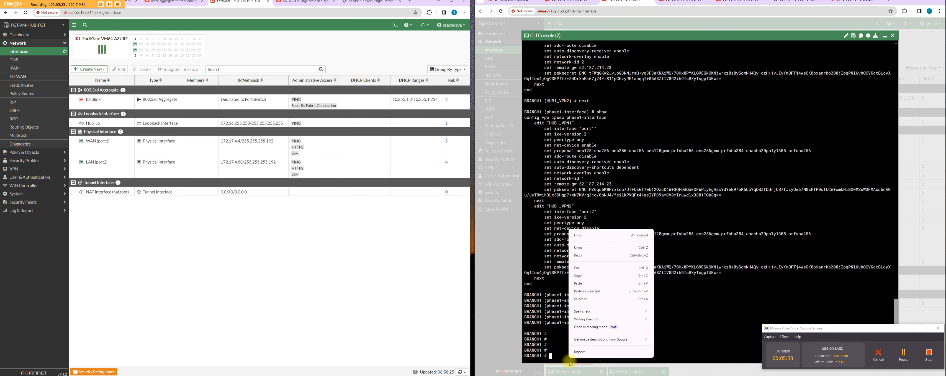
click(586, 291)
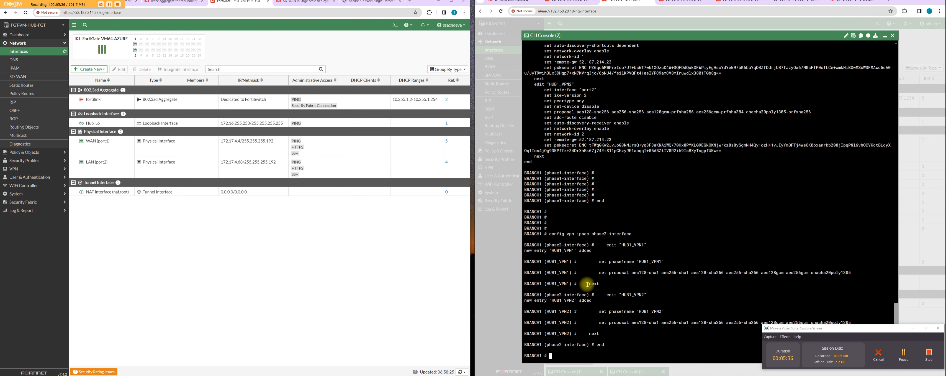
text(show vpn ipsec phase2-interface)
key(Return)
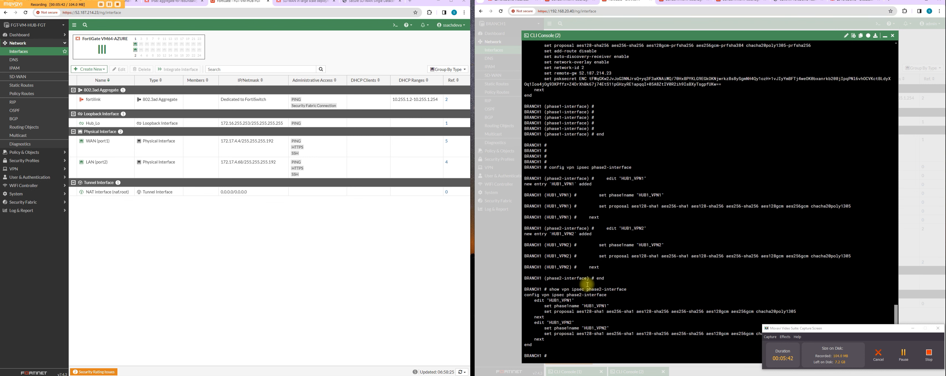
drag(658, 340, 530, 297)
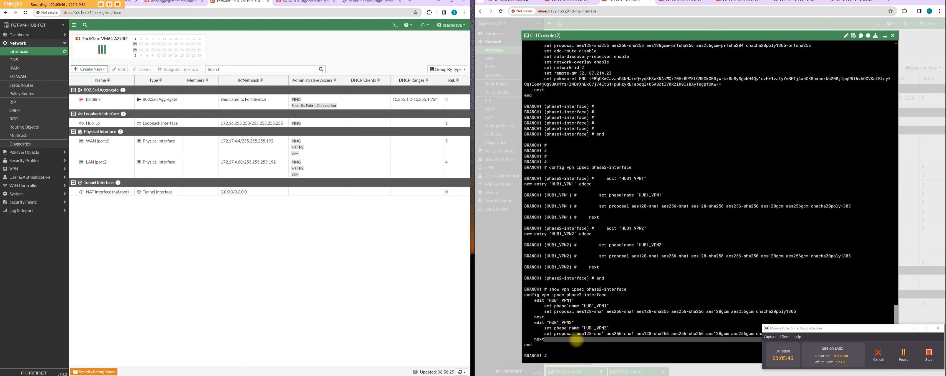
key(Return)
key(Return)
key(Return)
key(Return)
text(conf)
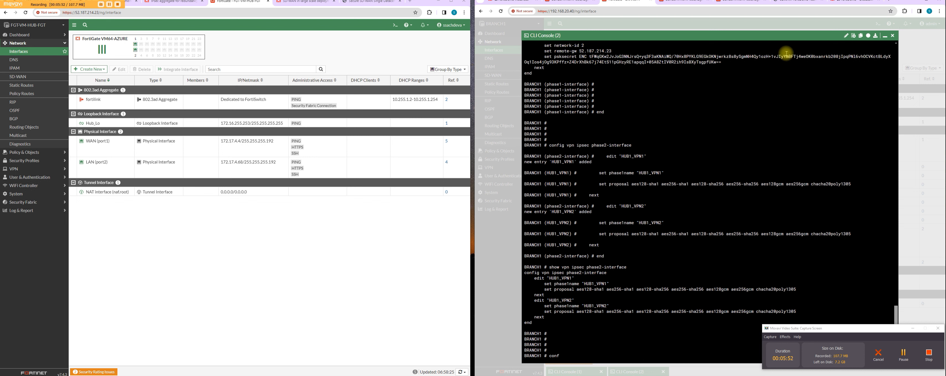
Step: Minimise the console, reload the BRANCH1 interface list and expand WAN1 (port1) and WAN2 (port2) to reveal their tunnels
click(884, 35)
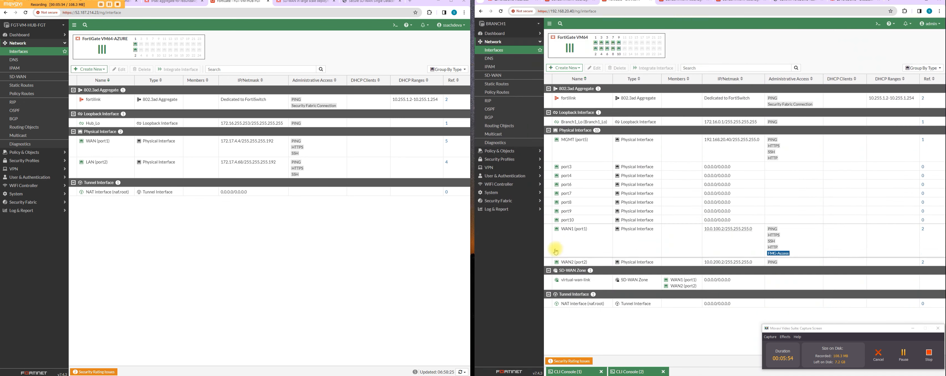
click(507, 50)
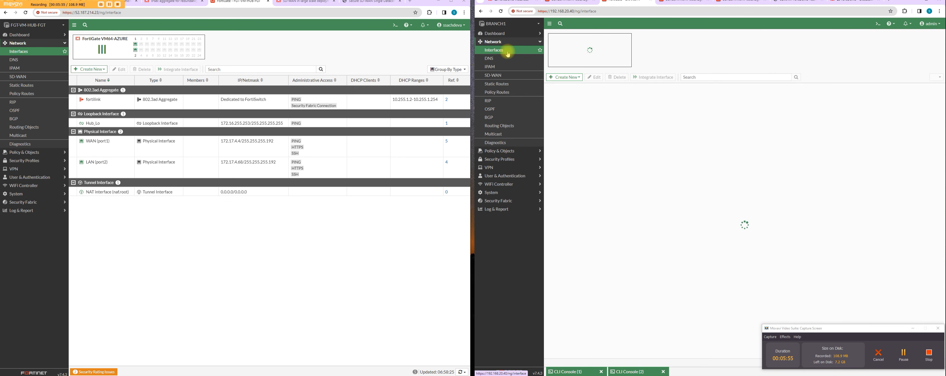
click(548, 228)
click(548, 271)
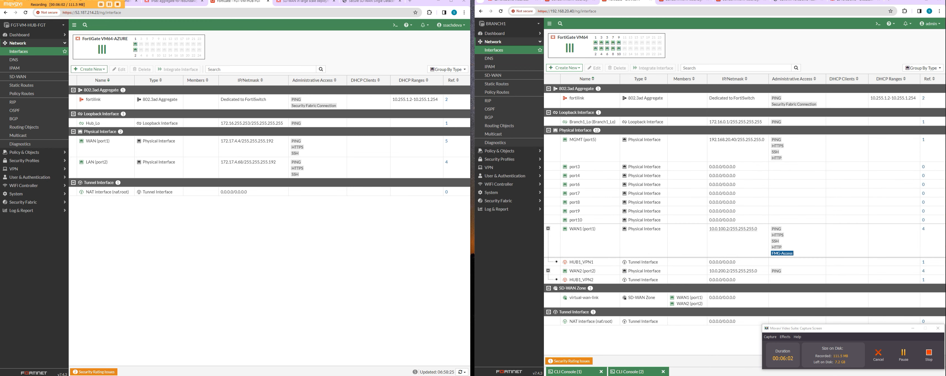
Step: Open the HUB1_VPN1 tunnel interface for editing and set its IP to 20.20.20.2/32
double_click(597, 261)
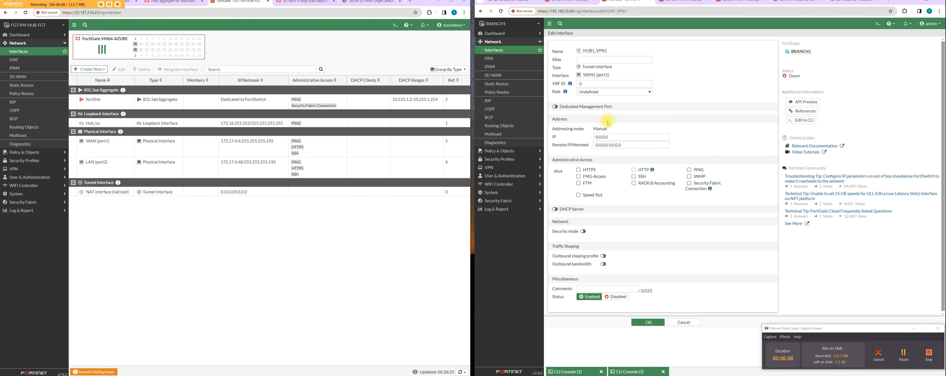
drag(612, 137, 589, 138)
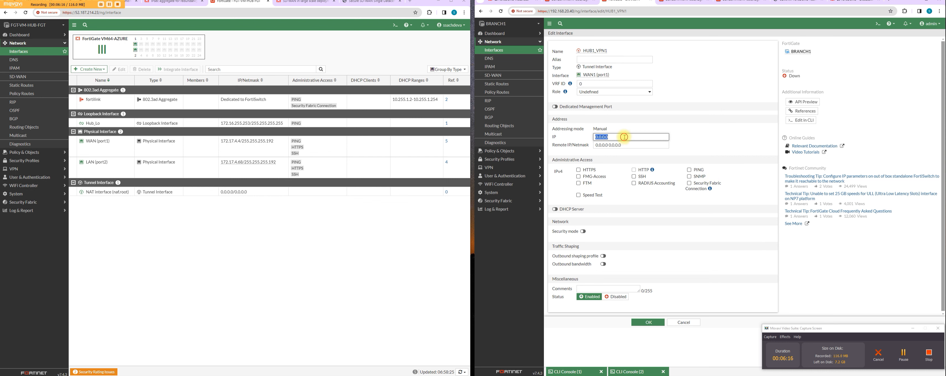
text(20.20.20.2/32)
key(Tab)
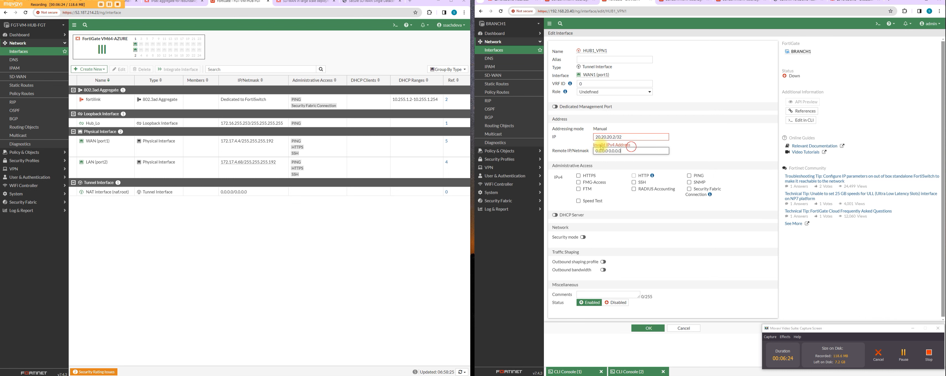
Step: Set the Remote IP/Netmask of HUB1_VPN1 to 20.20.20.1/24
text(20)
text(.20.20.1/24)
drag(621, 150, 580, 152)
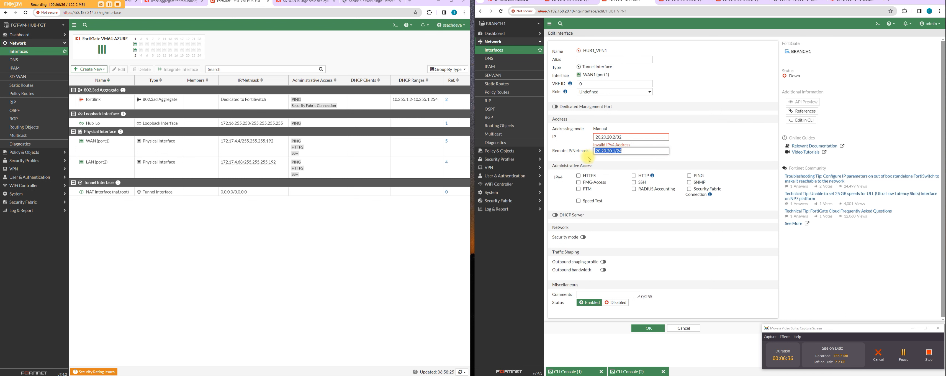
Step: Correct the HUB1_VPN1 IP to 20.20.20.2 without a mask, allow PING administrative access and save the interface
click(623, 135)
key(BackSpace)
key(BackSpace)
key(BackSpace)
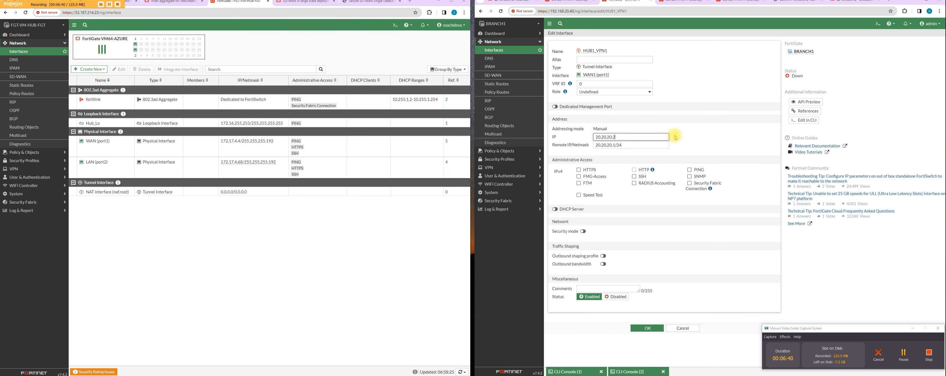
click(690, 170)
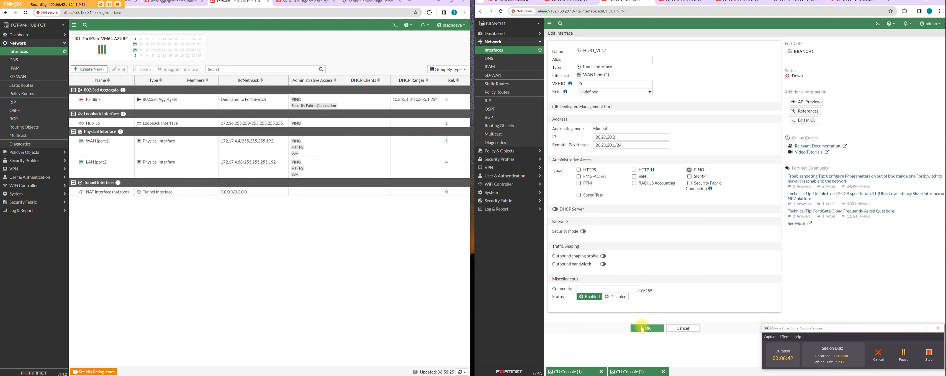
click(654, 331)
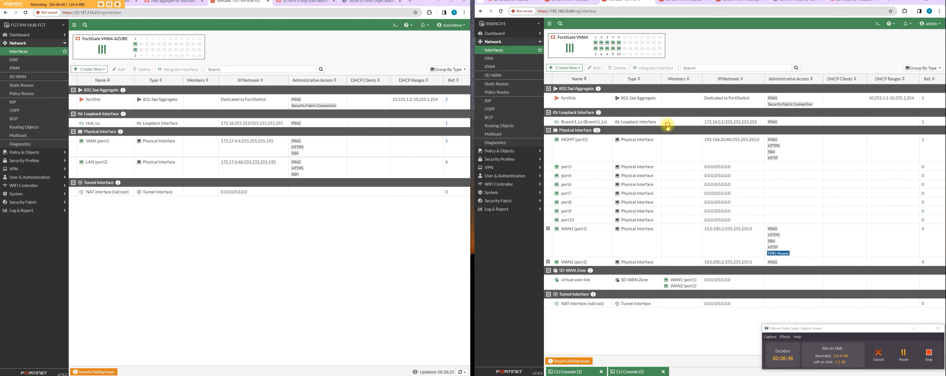
Step: Open a new CLI console session on BRANCH1
click(658, 123)
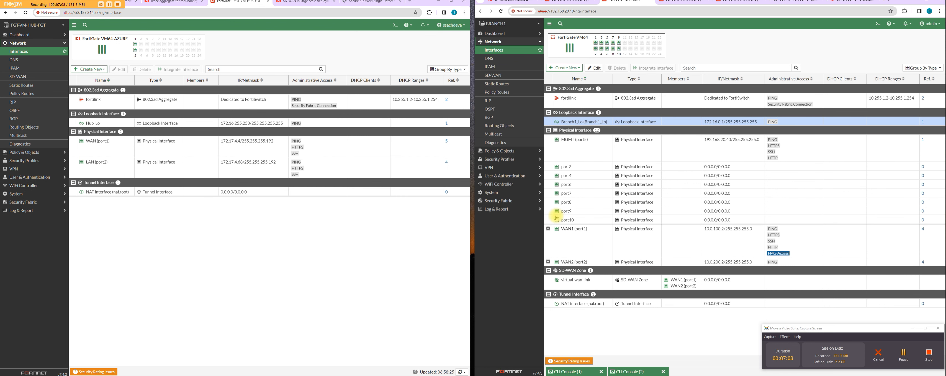
click(878, 24)
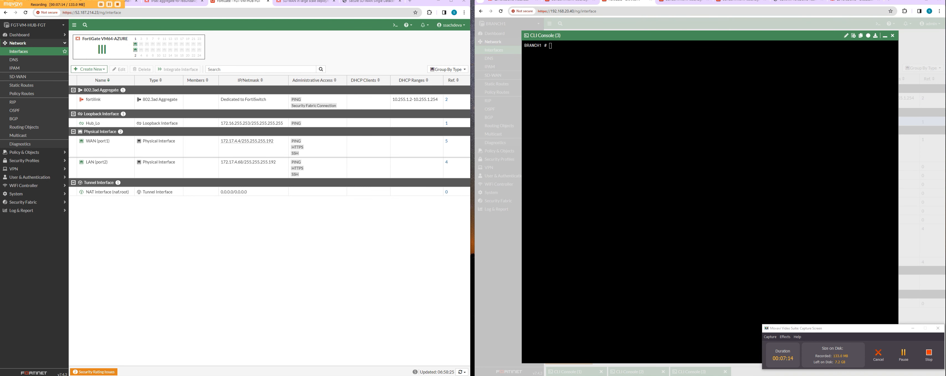
click(770, 194)
Step: Search the web for "fortigate sdwan route map large deployment" and open Fortinet's SD-WAN in large scale deployments article
click(380, 4)
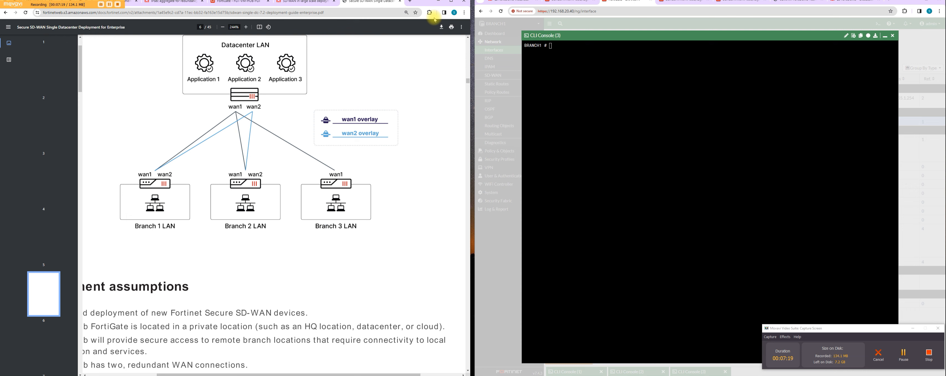
key(ctrl+t)
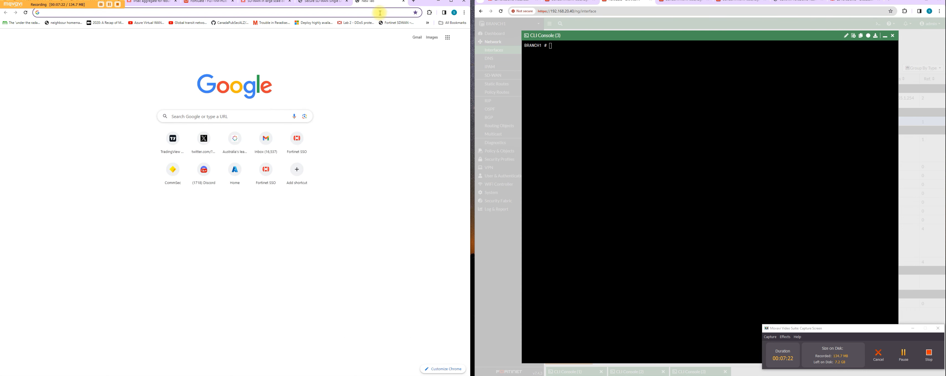
click(381, 9)
text(fortigate)
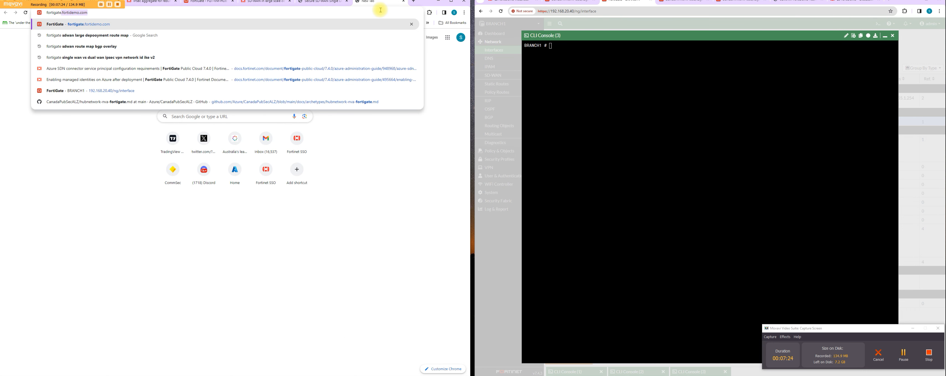
text( sdwan route map la)
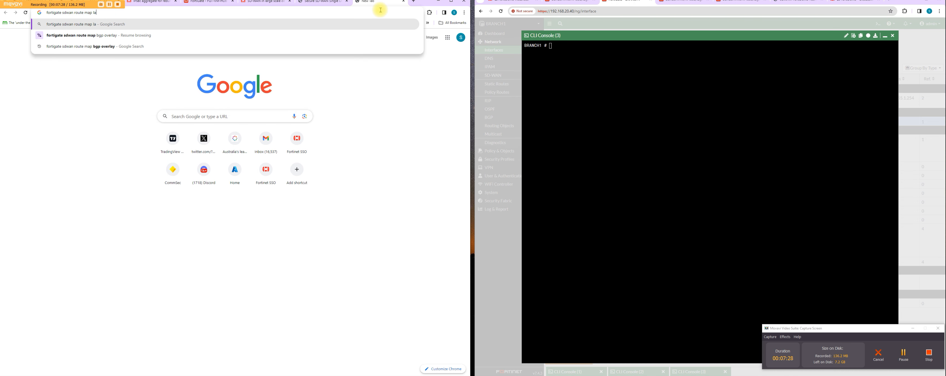
text(rge deployment)
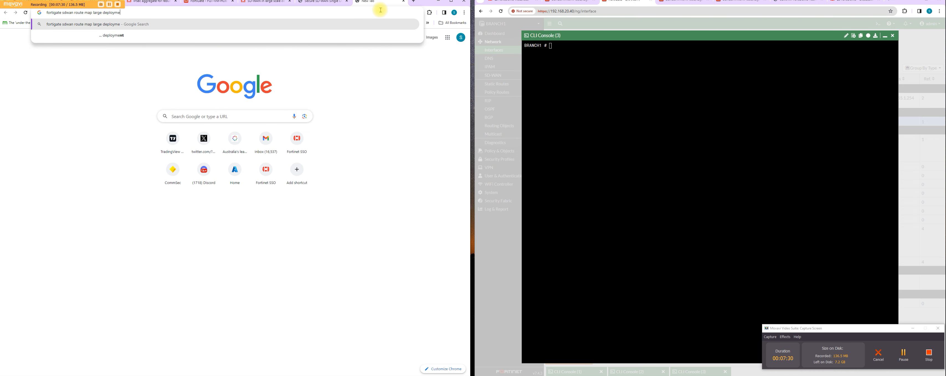
key(Return)
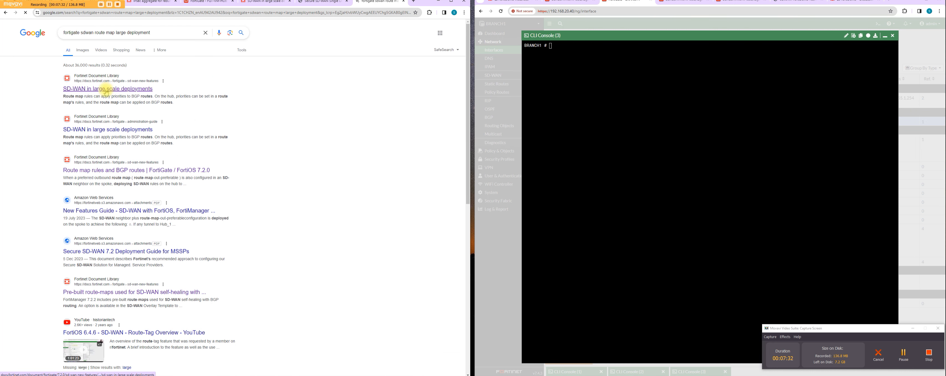
click(106, 88)
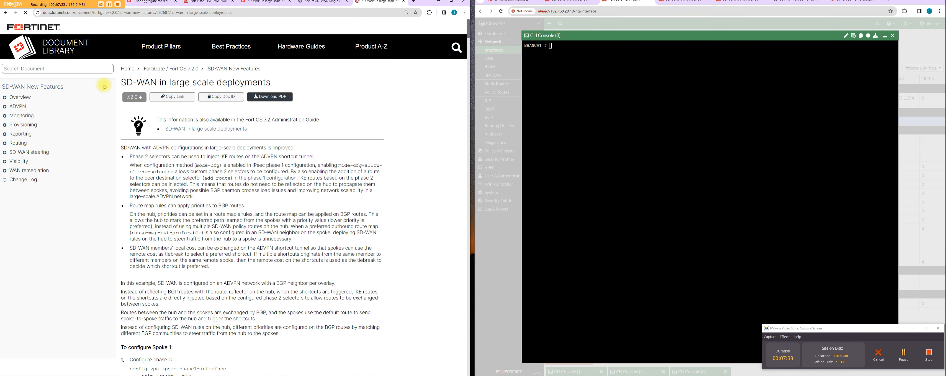
Step: Examine the article's route-map-out-preferable passage, topology and Spoke 1 phase 1 example, and return to the hub FortiGate page
drag(169, 232, 217, 239)
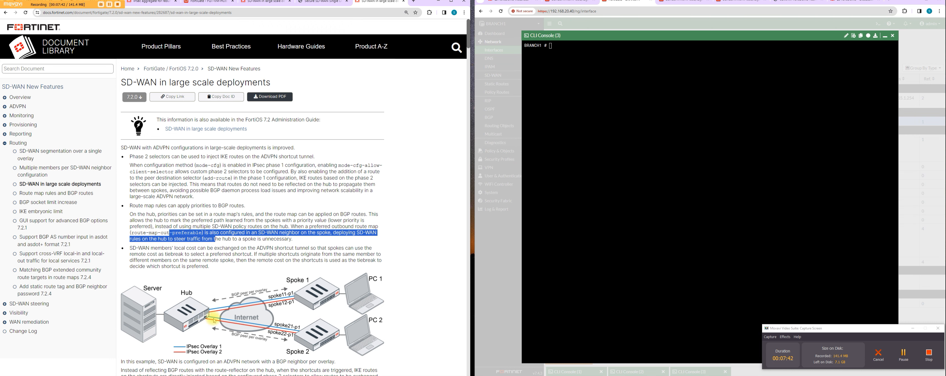
scroll(238, 264, down, 4)
scroll(226, 259, down, 2)
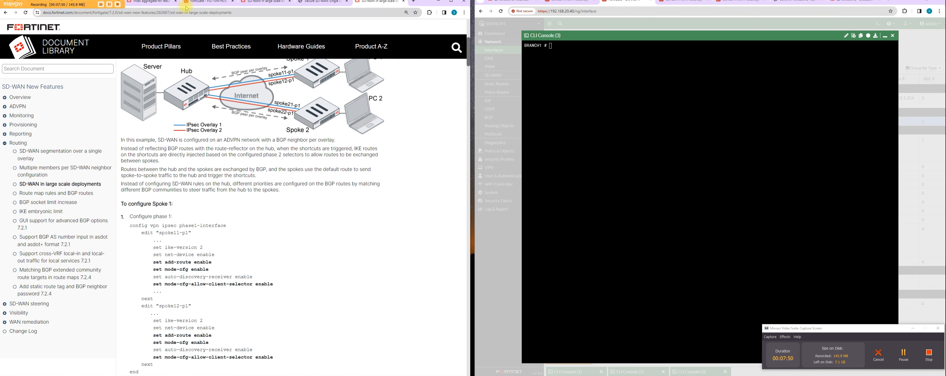
click(198, 1)
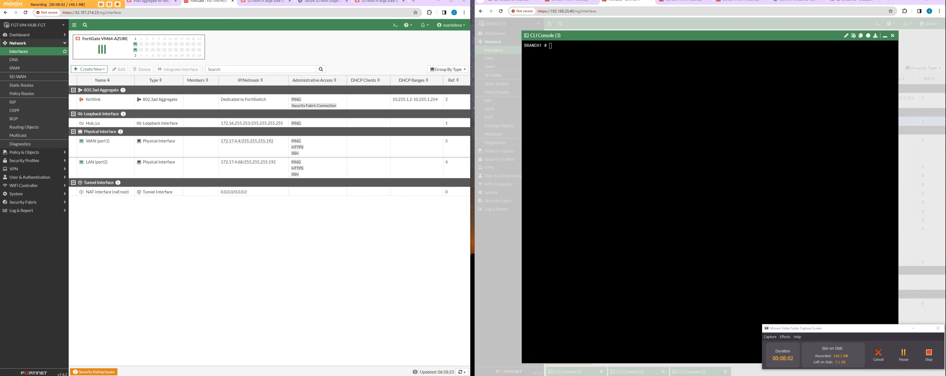
Step: Paste route-maps in-SLA with set-community 65000:1 and out-SLA with set-community 65000:99, and show the route-map configuration
right_click(603, 88)
click(634, 149)
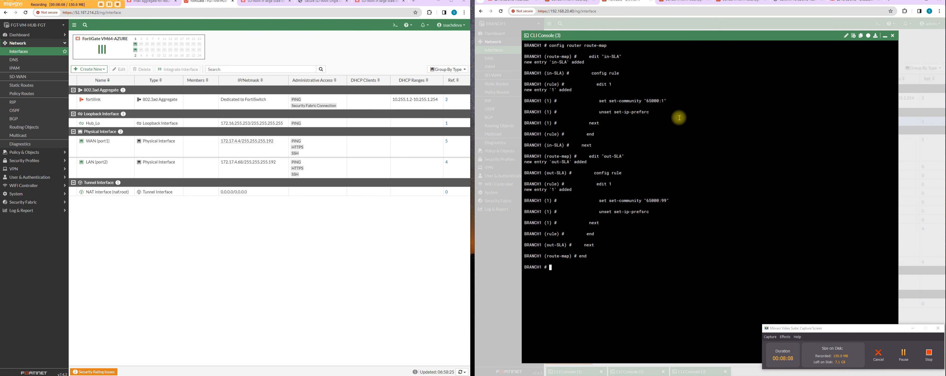
text(show router route-ma)
key(Return)
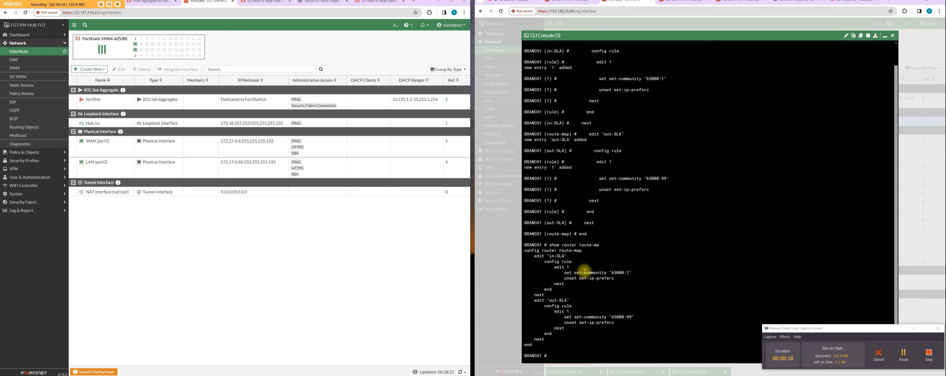
Step: Examine the community values of the in-SLA and out-SLA route-maps in the console output
drag(559, 257, 632, 275)
drag(610, 317, 639, 316)
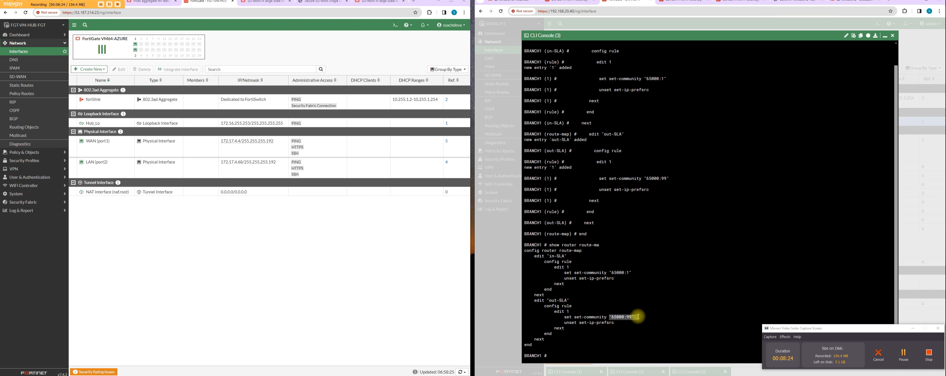
click(643, 303)
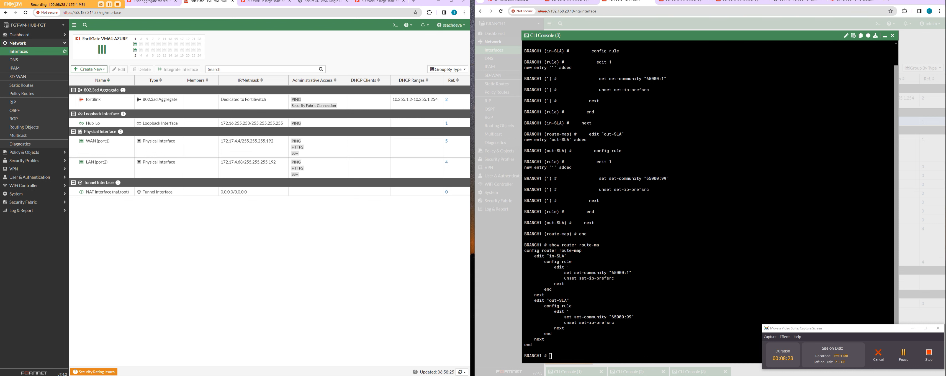
Step: Enter the BGP router configuration in the BRANCH1 console and show its current settings, checking the network6 entry
text(conf router  bgp)
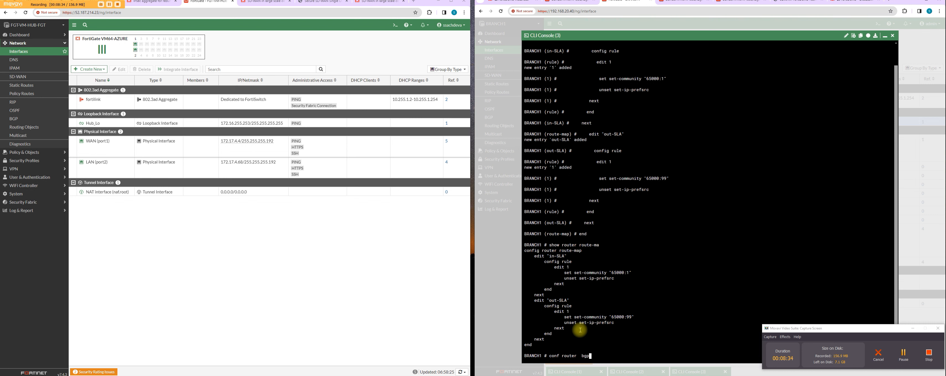
key(Return)
text(show)
key(Return)
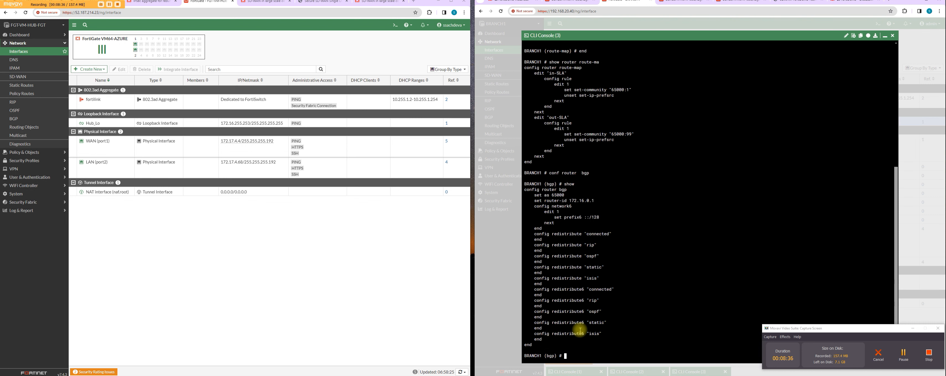
mouse_move(581, 200)
mouse_down()
mouse_move(600, 194)
mouse_move(593, 204)
mouse_up()
click(642, 310)
Step: Paste BGP neighbors 20.20.20.1 on HUB1_VPN1 and 30.30.30.1 on HUB1_VPN2, with remote AS 65000, route-map-out out-SLA and route-map-out-preferable in-SLA, and review them
right_click(600, 350)
click(619, 278)
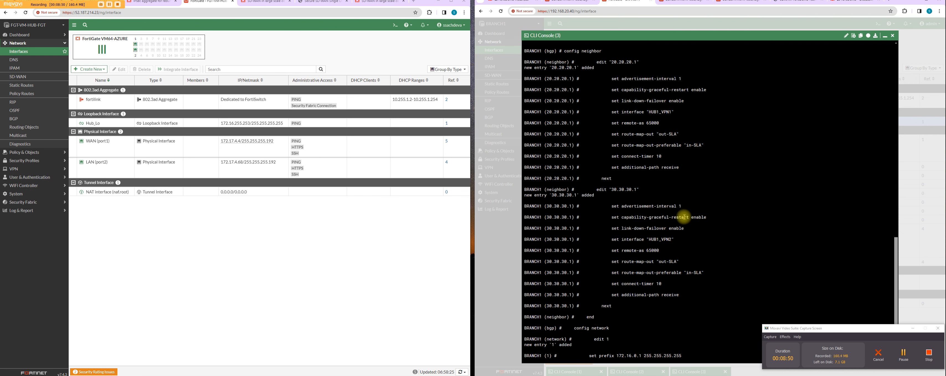
drag(604, 62, 638, 63)
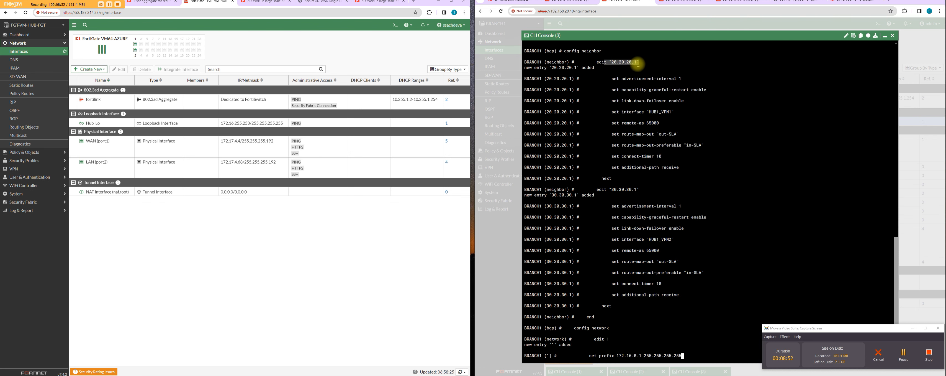
drag(609, 190, 705, 273)
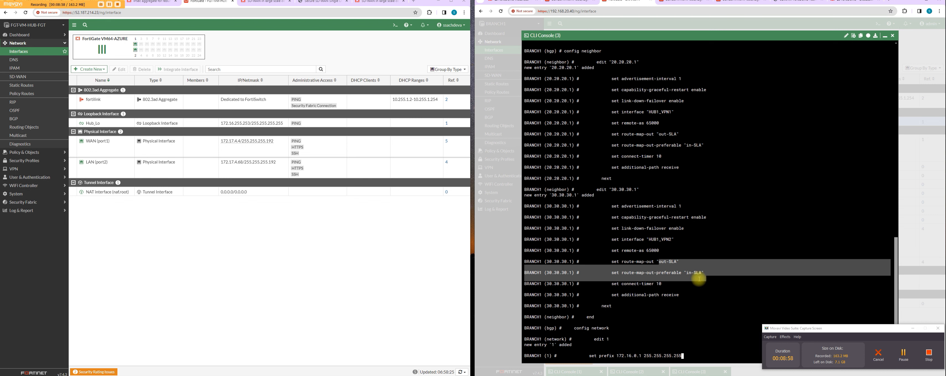
drag(604, 355, 693, 355)
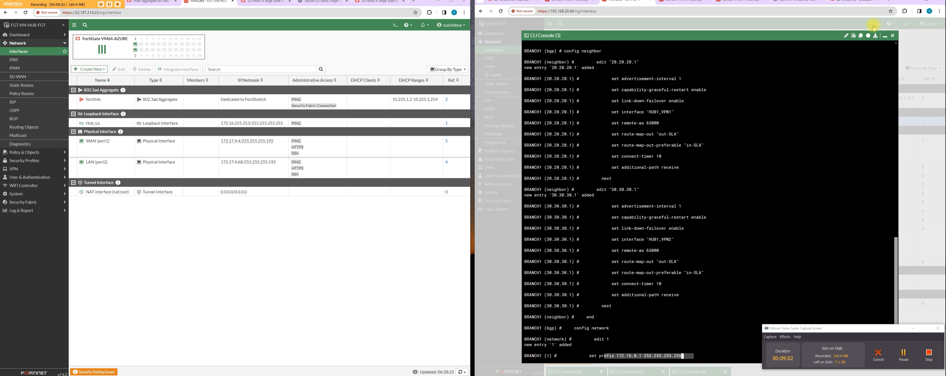
Step: Close CLI consoles 3 and 2 on BRANCH1 and minimise CLI console 1
click(913, 329)
click(891, 36)
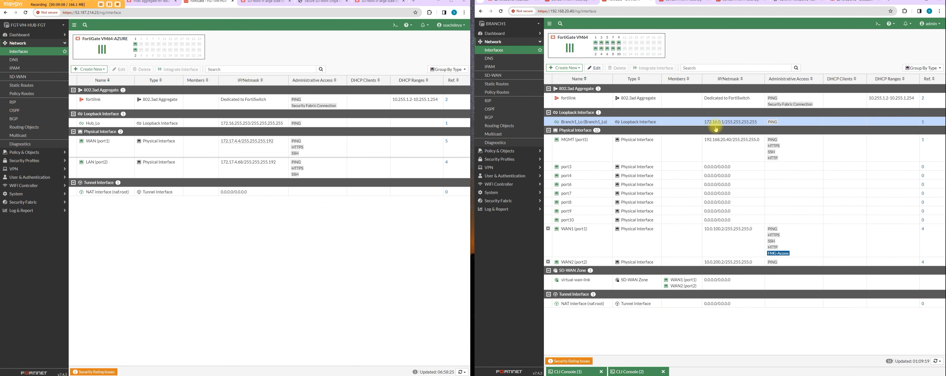
click(633, 371)
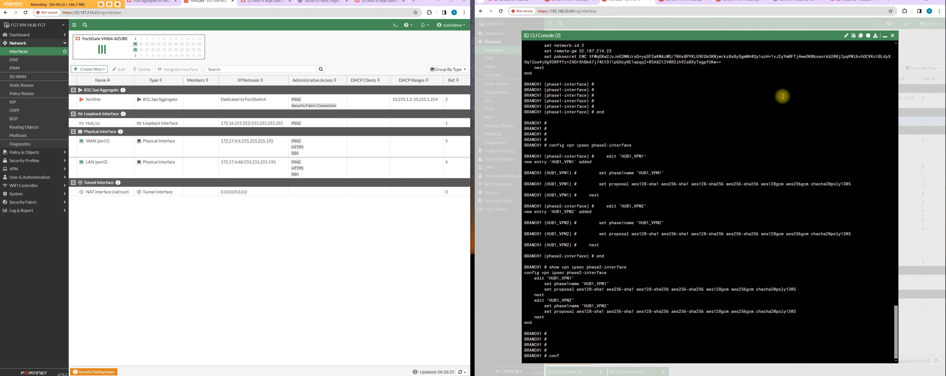
click(892, 35)
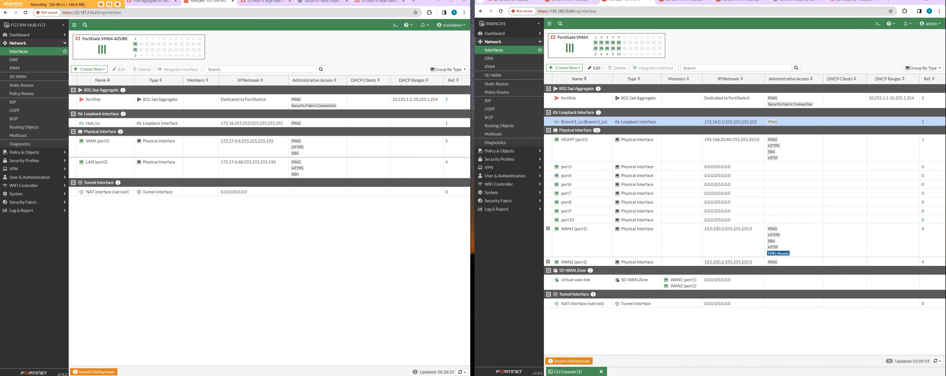
click(566, 371)
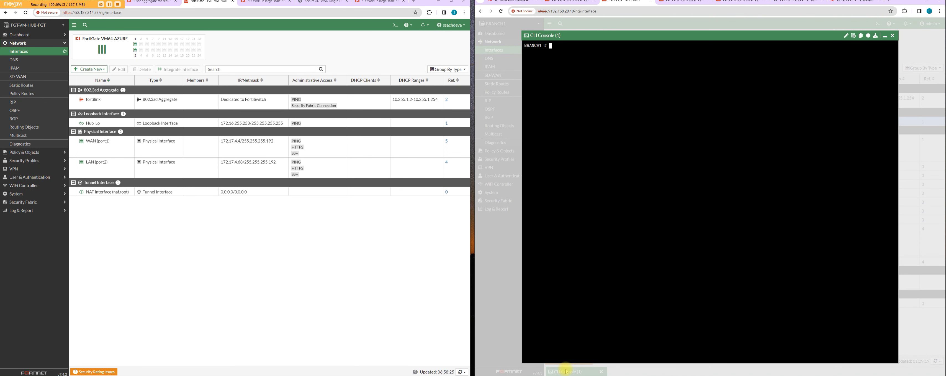
click(885, 35)
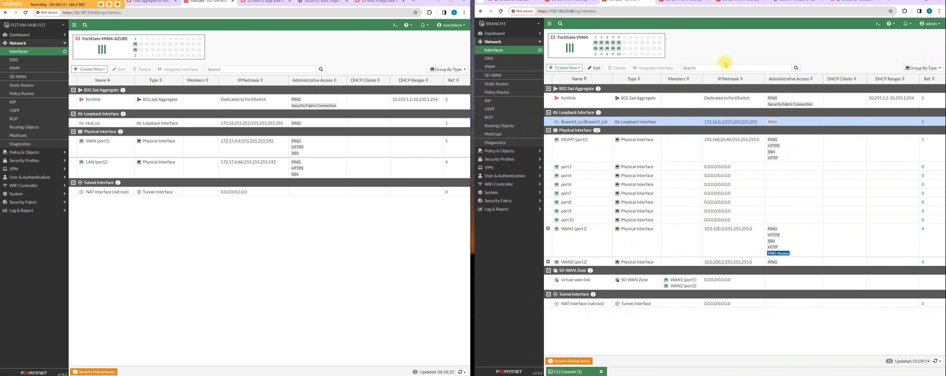
Step: Open BRANCH1's BGP page and check its neighbors and networks
click(504, 117)
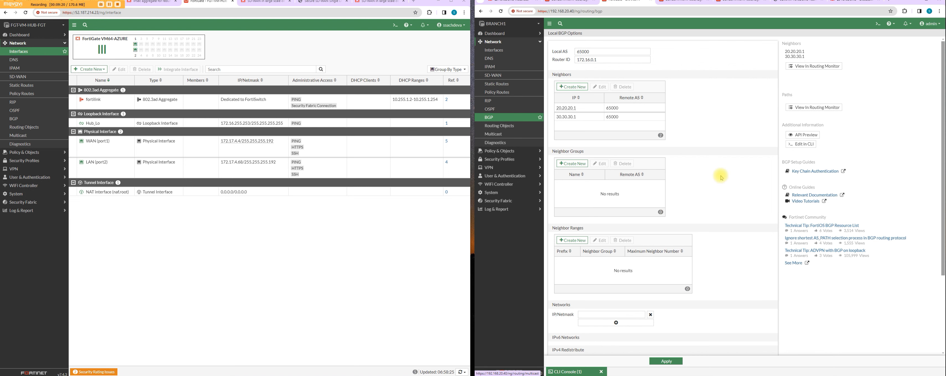
scroll(720, 171, down, 5)
scroll(729, 166, up, 5)
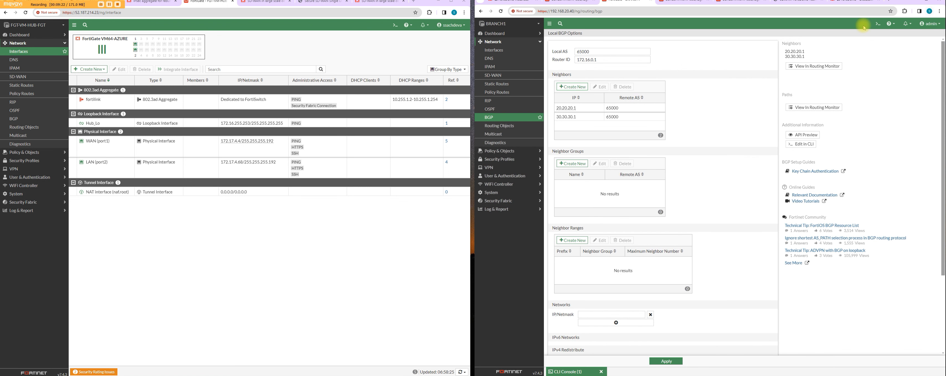
Step: Open a new CLI console on BRANCH1, enter the BGP router configuration and show its neighbor and network settings
click(878, 24)
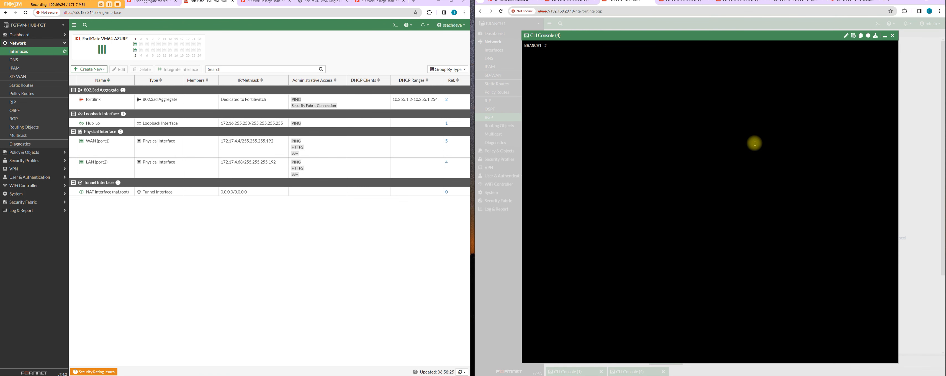
text(conf router bgp)
key(Return)
text(show)
key(Return)
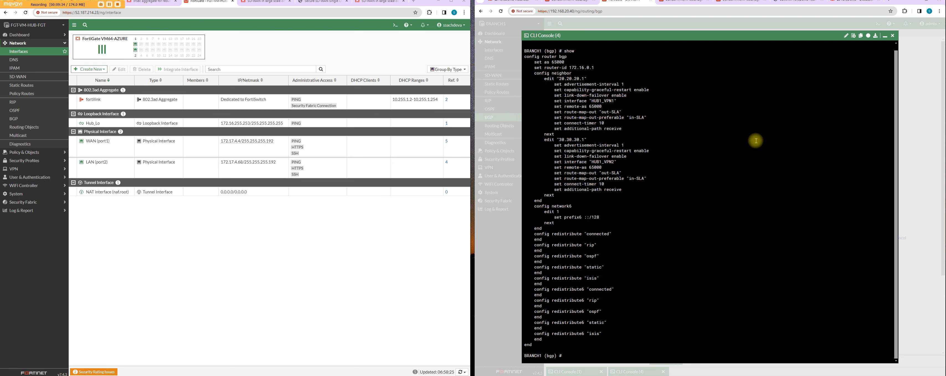
key(Return)
key(Return)
drag(582, 201, 586, 206)
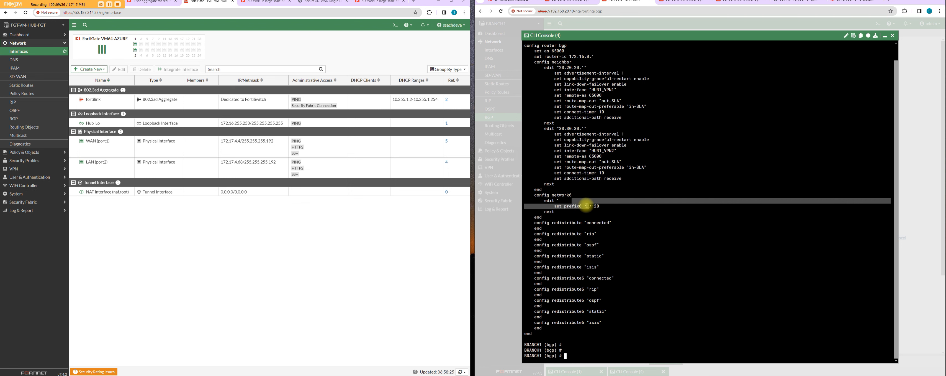
click(692, 236)
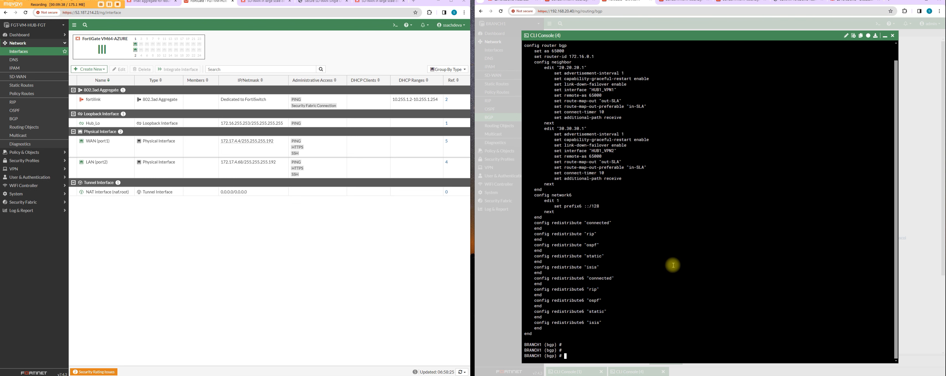
Step: Add BGP network entry 1 with prefix 172.16.0.1 255.255.255.255 and show the entry
text(conf network)
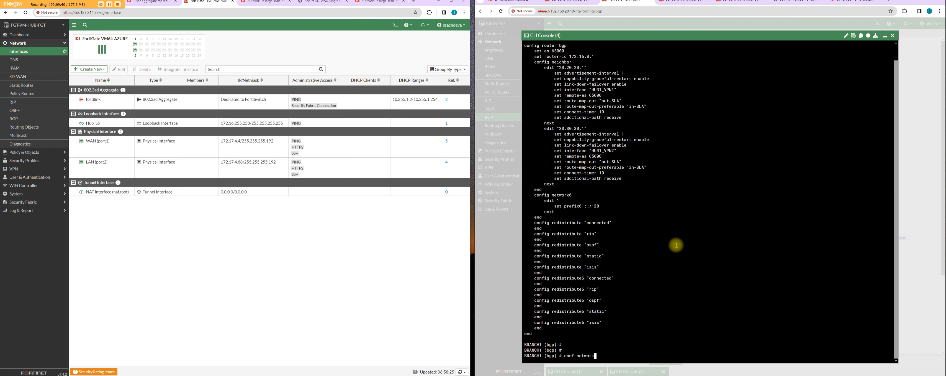
key(Return)
text(edit 1)
key(Return)
text(s)
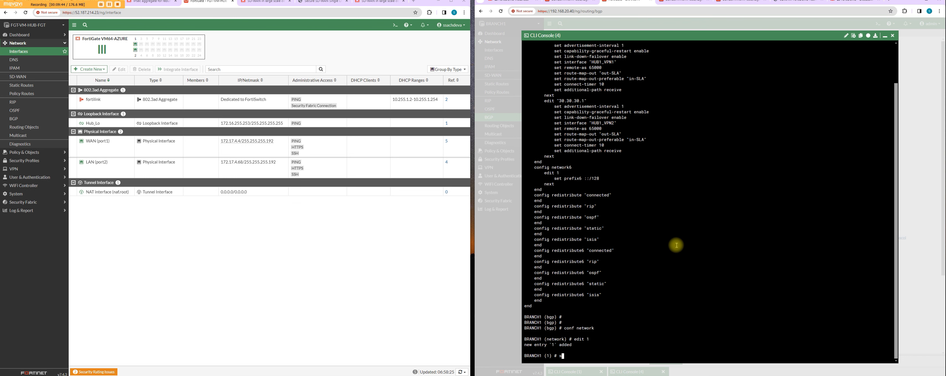
text(et prefix 172.16.0.1 255.255.255.255)
key(Return)
text(show)
key(Return)
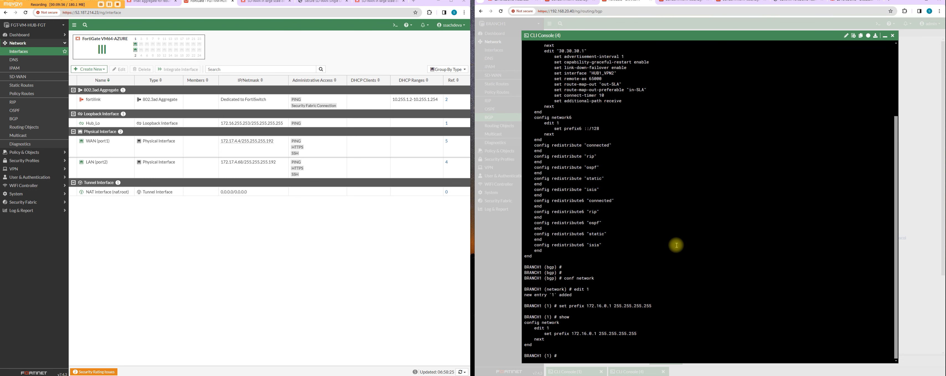
Step: Save the network entry, show the full BGP configuration and exit BGP configuration mode
text(end)
key(Return)
text(show)
key(Return)
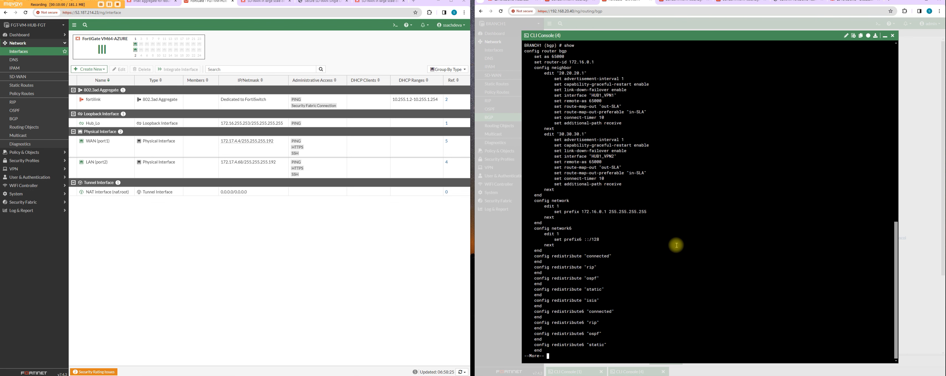
key(Return)
key(Return)
key(Return)
key(Return)
key(Return)
key(Return)
key(Return)
key(Return)
key(Return)
key(Return)
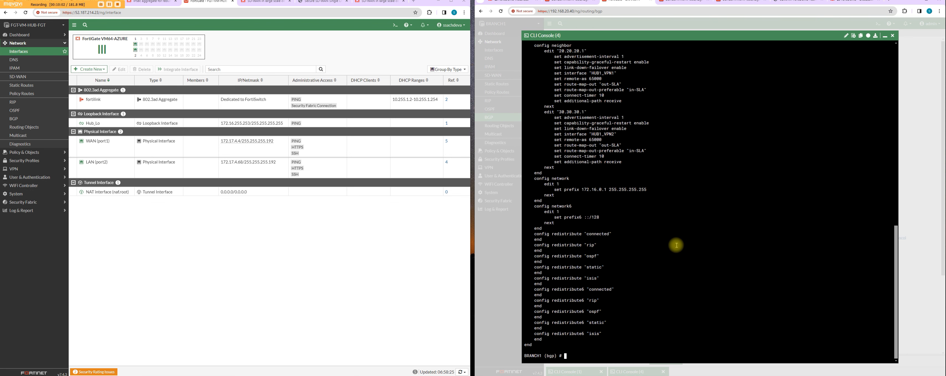
text(end)
key(Return)
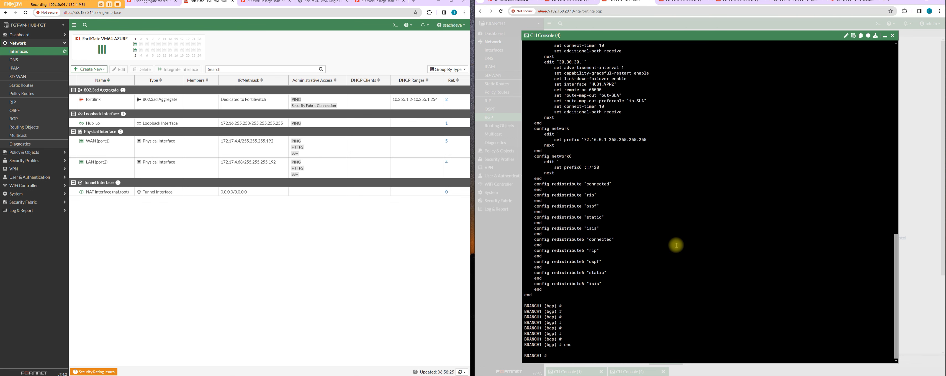
Step: Minimise the console, open BRANCH1's SD-WAN zones and expand virtual-wan-link to see its members
click(885, 35)
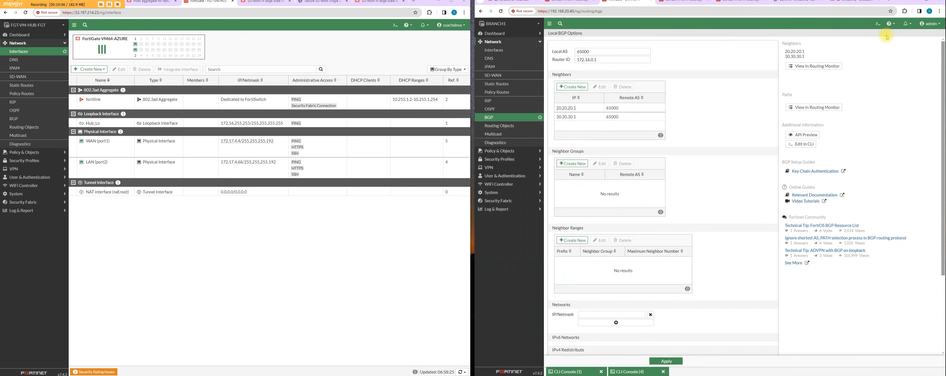
click(505, 75)
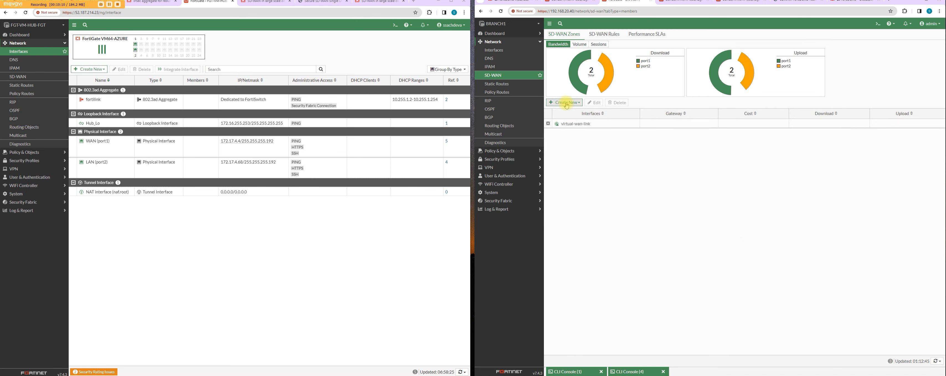
click(548, 124)
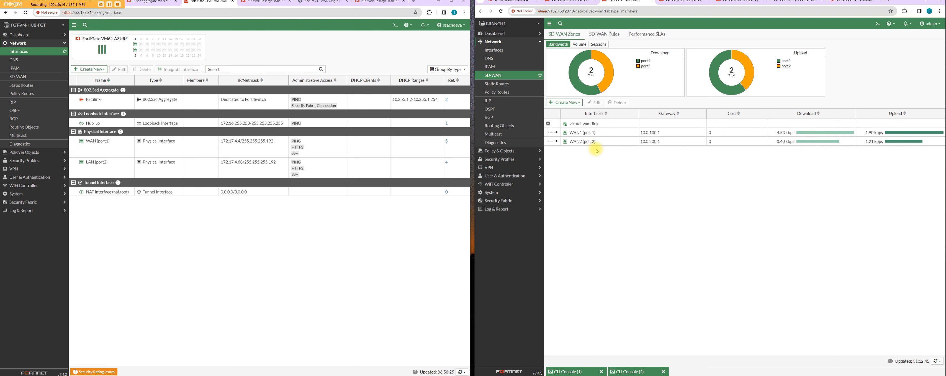
Step: Start a new SD-WAN zone named OVERLAYS and open its interface member selection
click(576, 103)
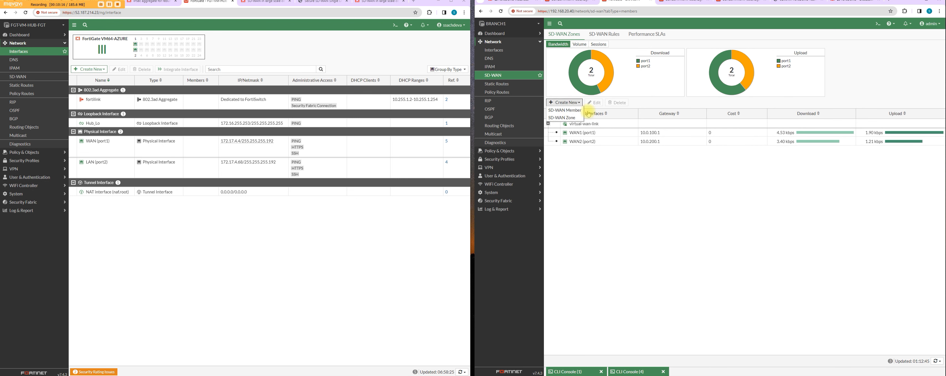
click(573, 118)
click(613, 49)
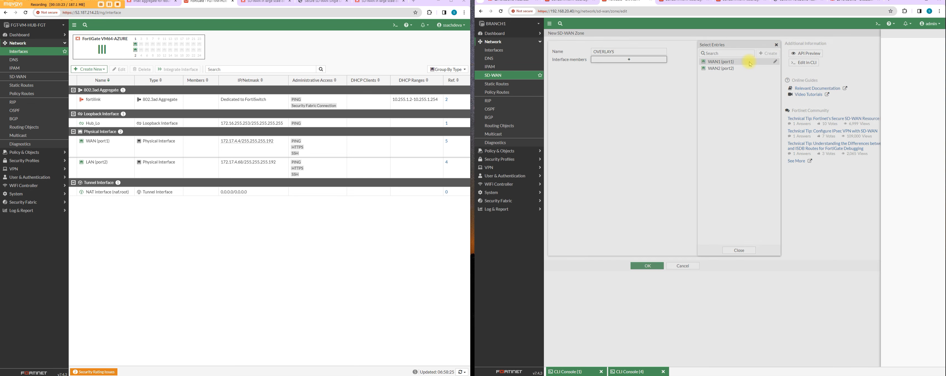
Step: Create an SD-WAN member for the HUB1_VPN1 interface from the new zone's member selection
click(749, 63)
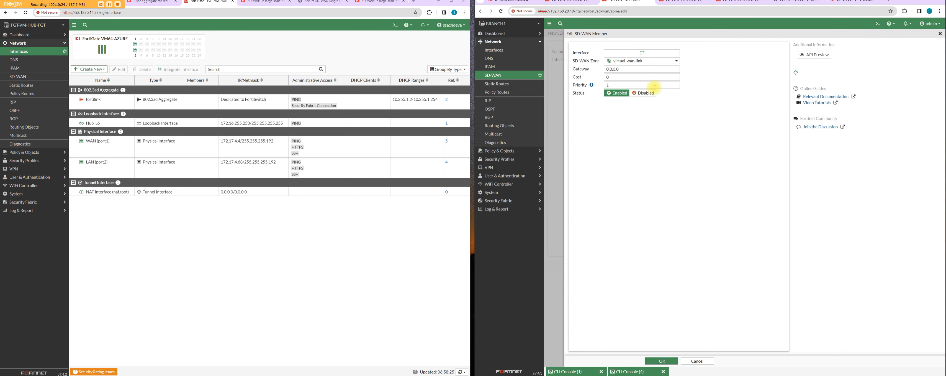
click(649, 52)
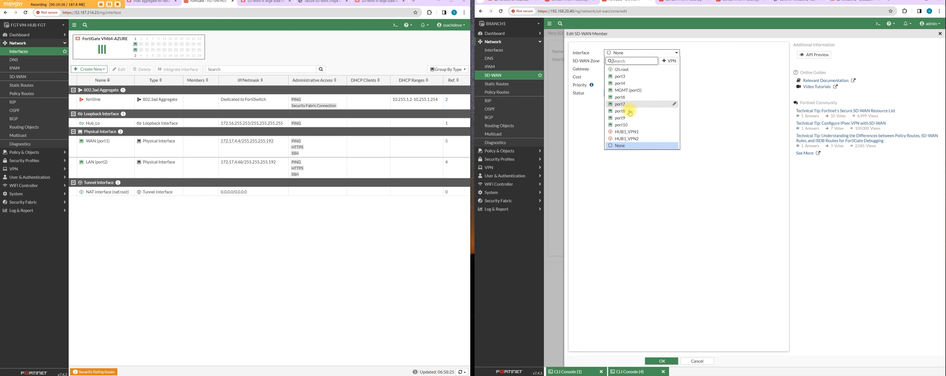
click(624, 139)
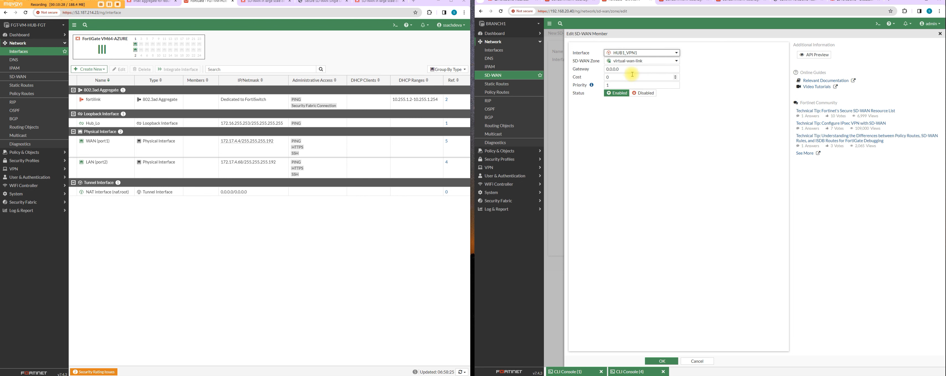
click(661, 360)
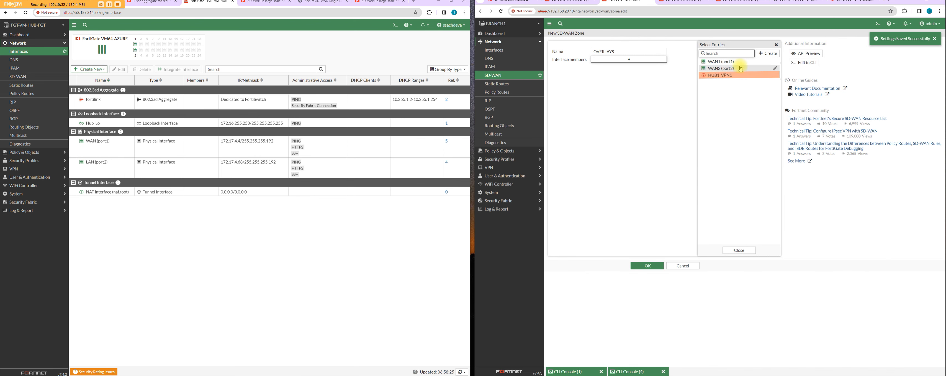
Step: Create an SD-WAN member for the HUB1_VPN2 interface and save the new OVERLAYS zone
click(768, 54)
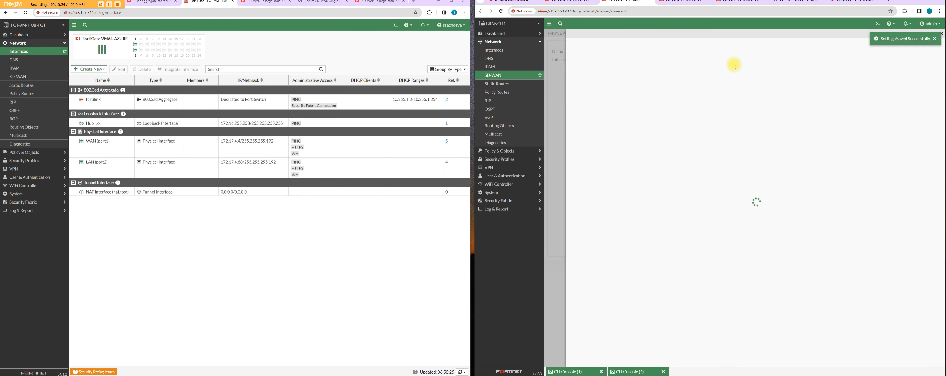
click(629, 53)
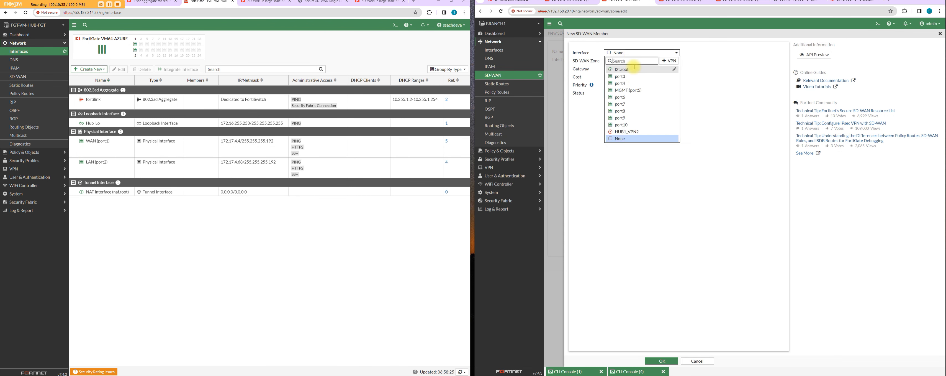
click(636, 131)
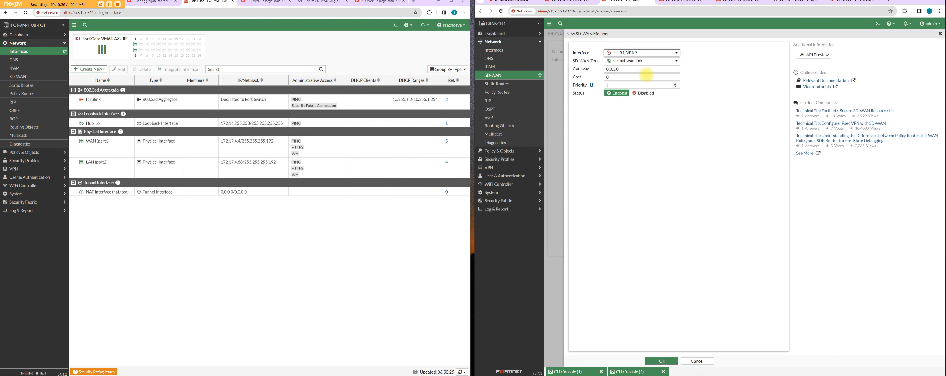
click(638, 63)
click(645, 63)
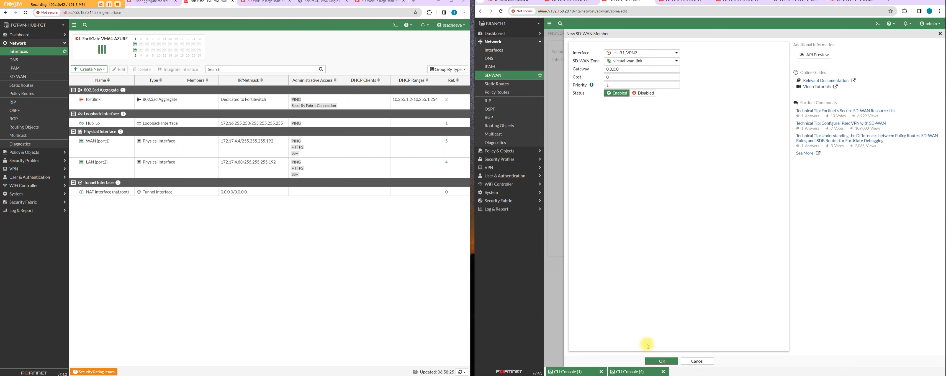
click(670, 362)
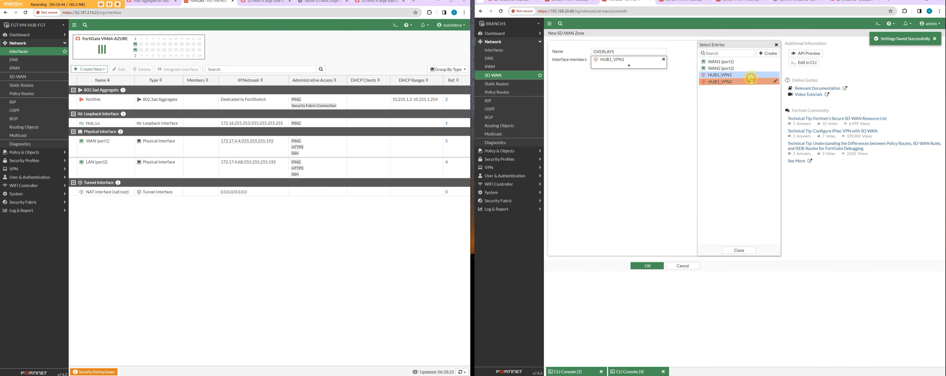
click(643, 265)
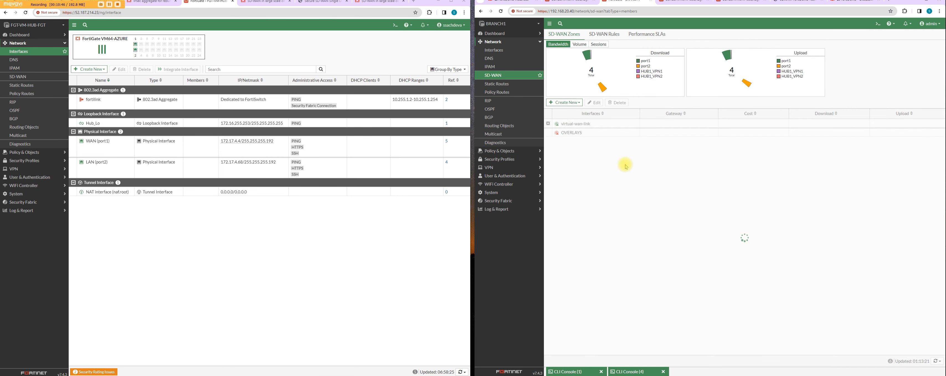
Step: Edit the OVERLAYS zone to include HUB1_VPN1 and HUB1_VPN2 as members, and expand it in the zone list
click(563, 136)
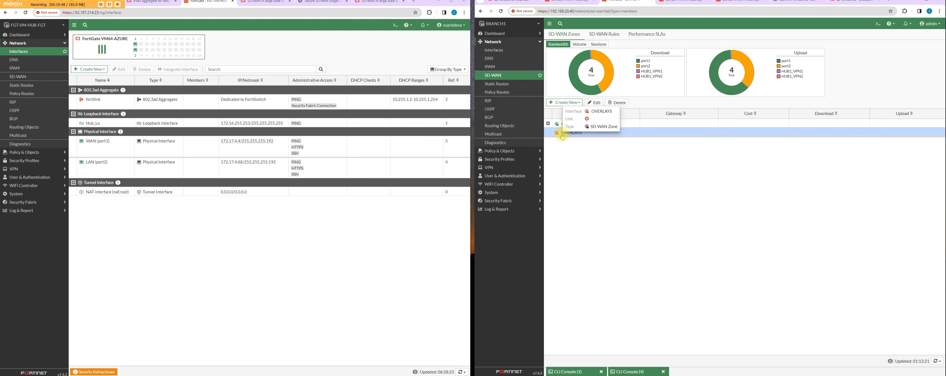
double_click(561, 133)
click(630, 59)
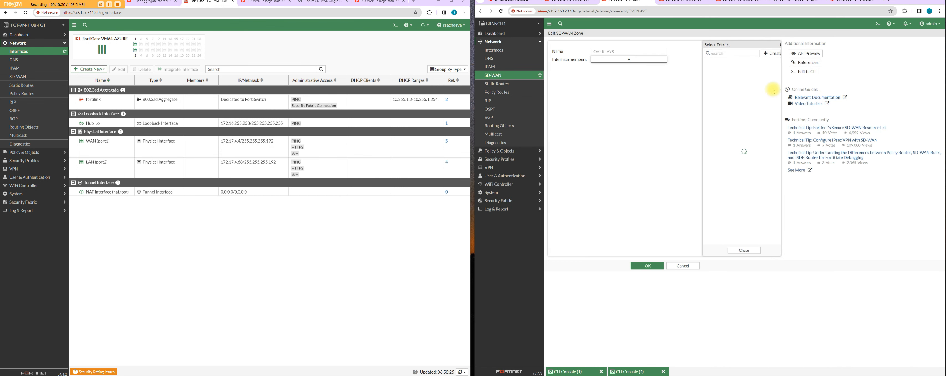
click(735, 75)
click(733, 81)
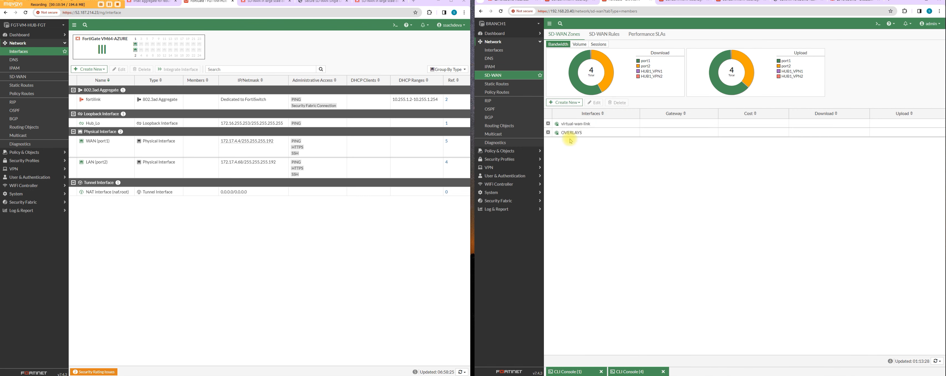
click(569, 135)
click(548, 133)
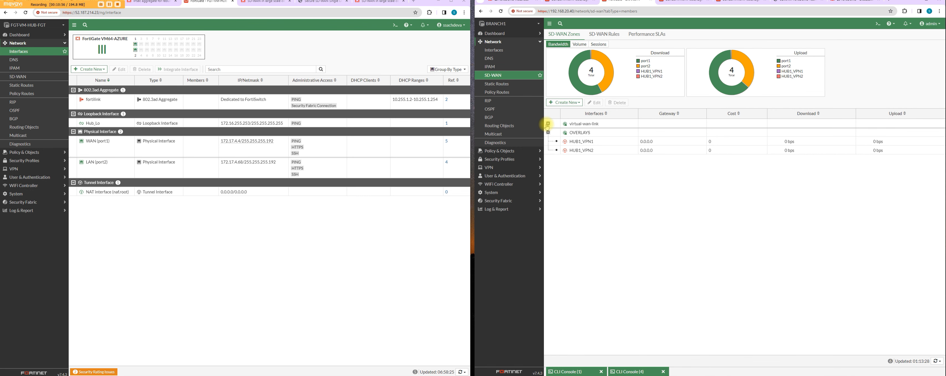
Step: Start a new performance SLA named H_lo_ping
click(645, 34)
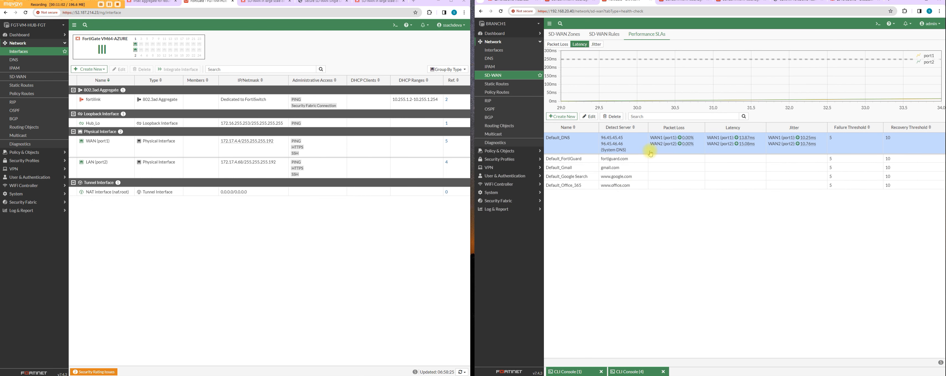
click(561, 116)
click(613, 52)
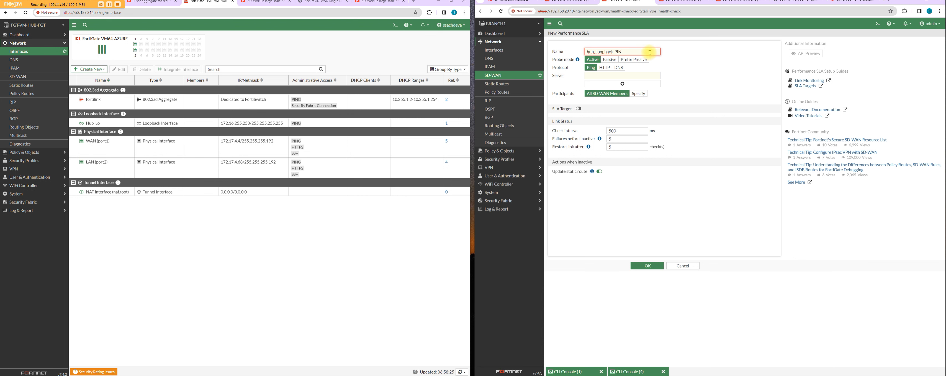
drag(598, 51, 559, 49)
key(ctrl+a)
text(H)
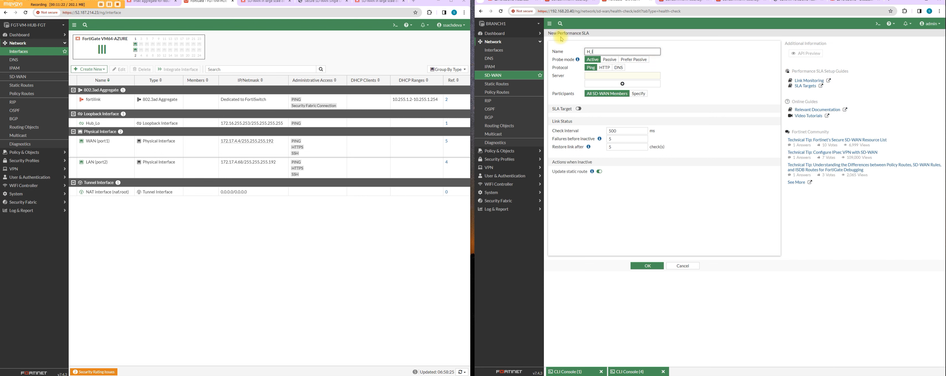
text(_lo-)
key(BackSpace)
Step: Set the performance SLA's ping server to 172.16.255.253, save it and select its entry in the list
click(600, 75)
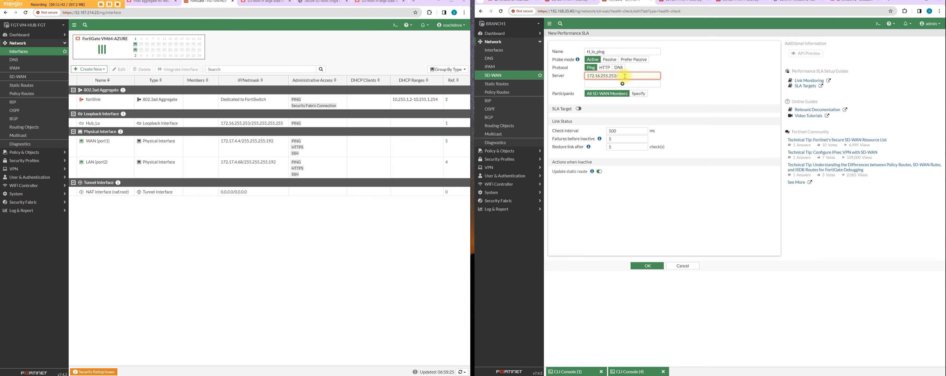
click(657, 265)
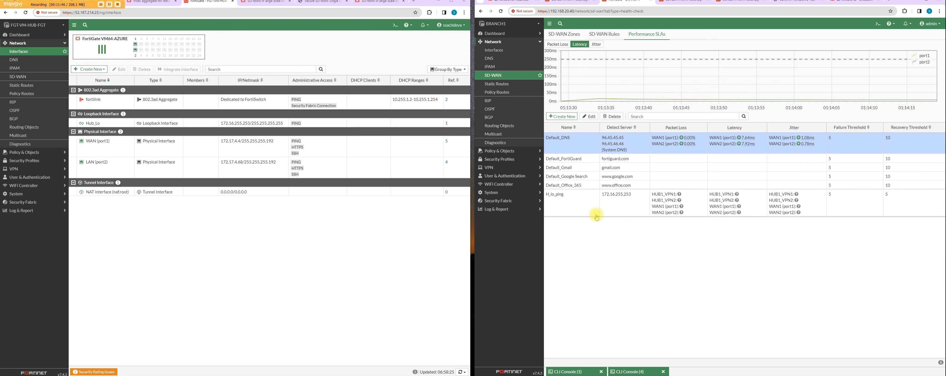
click(597, 211)
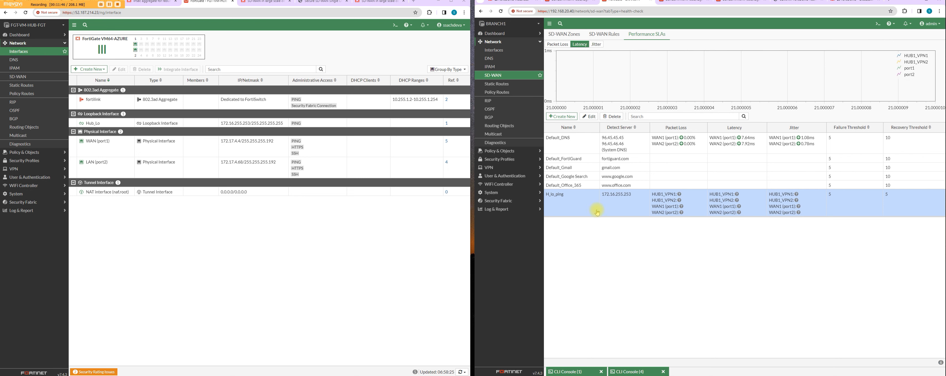
Step: Start a new SD-WAN rule named Br-Hub with both source and destination addresses set to all
click(603, 34)
click(576, 48)
click(626, 49)
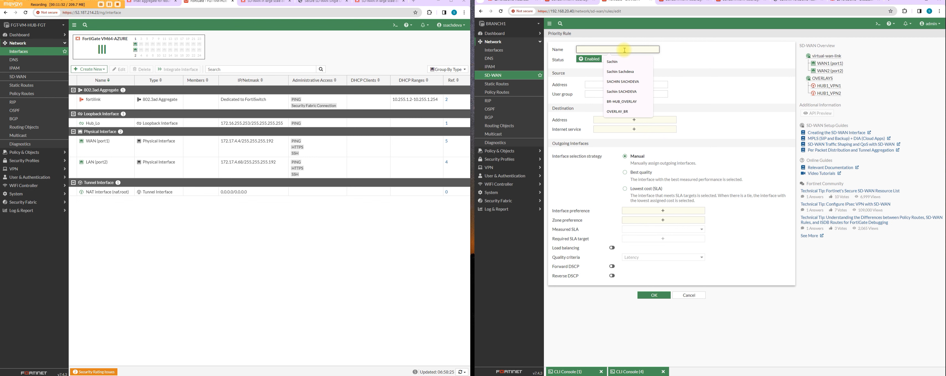
text(Br-Hub)
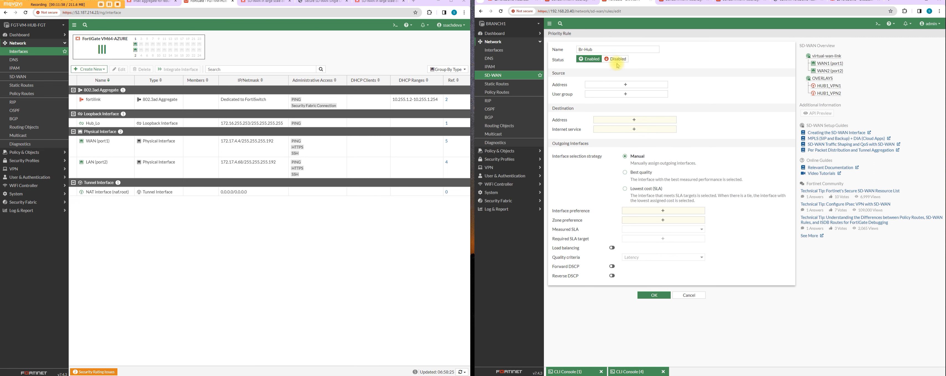
click(610, 85)
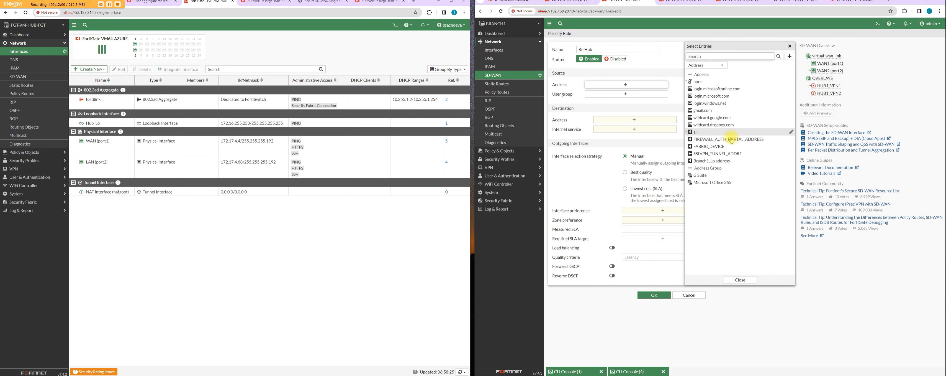
click(730, 133)
click(626, 126)
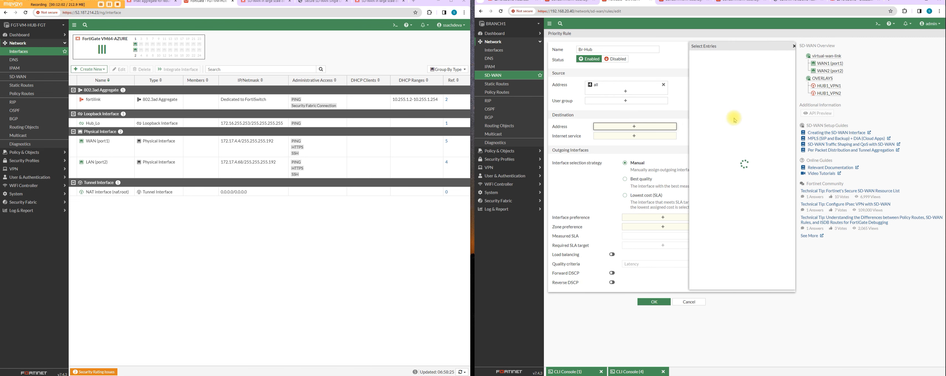
click(709, 131)
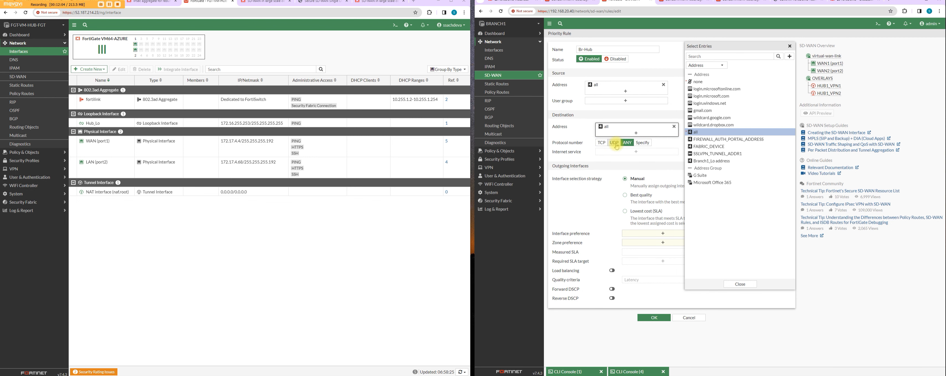
Step: Set the rule's interface selection strategy to Best quality, with HUB1_VPN1 and HUB1_VPN2 as preferred interfaces
click(626, 195)
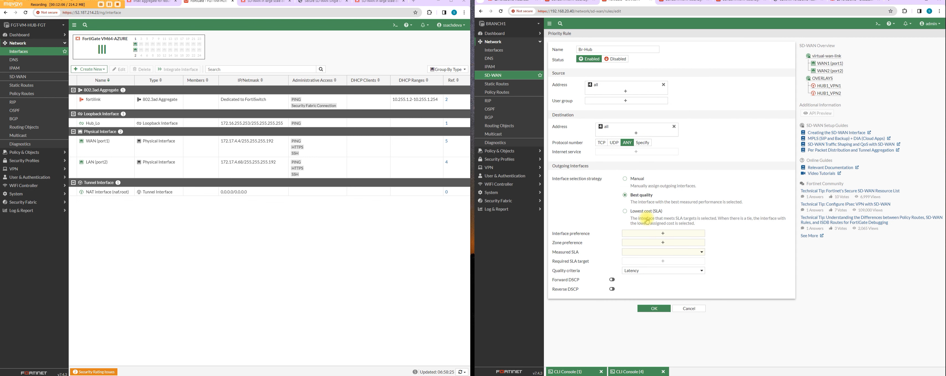
click(649, 234)
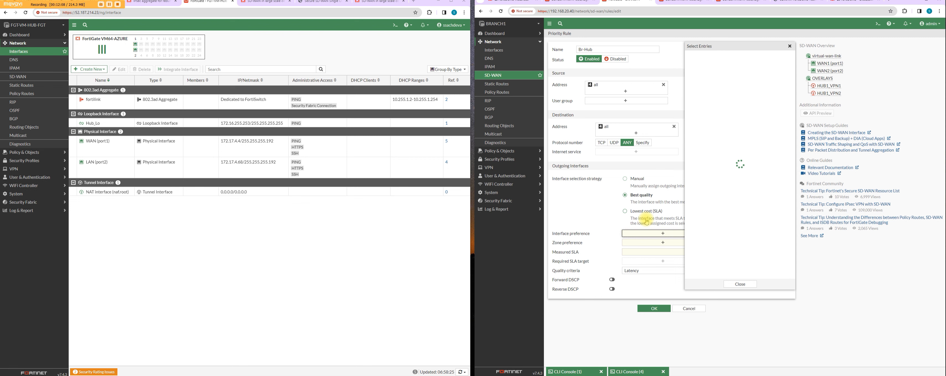
click(726, 74)
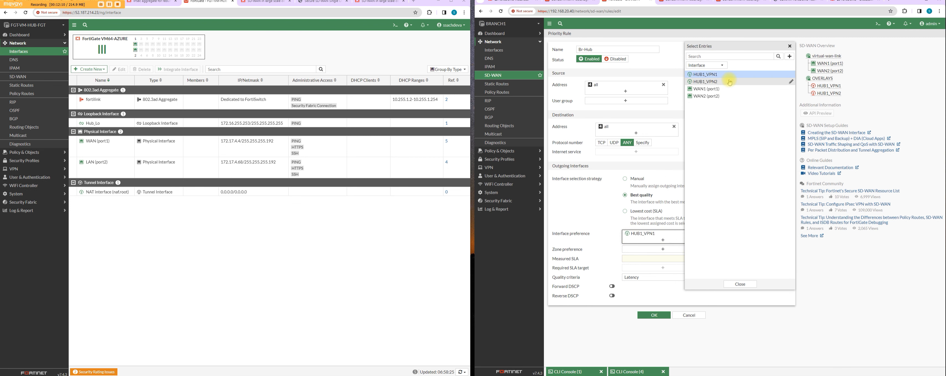
click(725, 81)
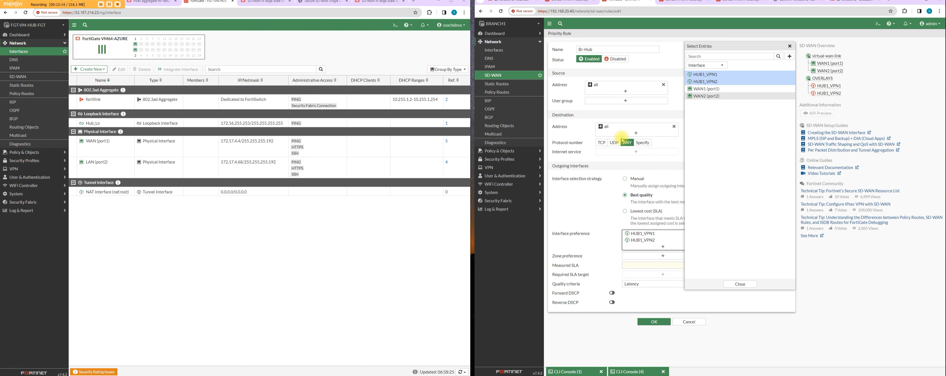
Step: Set the rule's zone preference to OVERLAYS and measured SLA to H_lo_ping, and save the rule
click(634, 256)
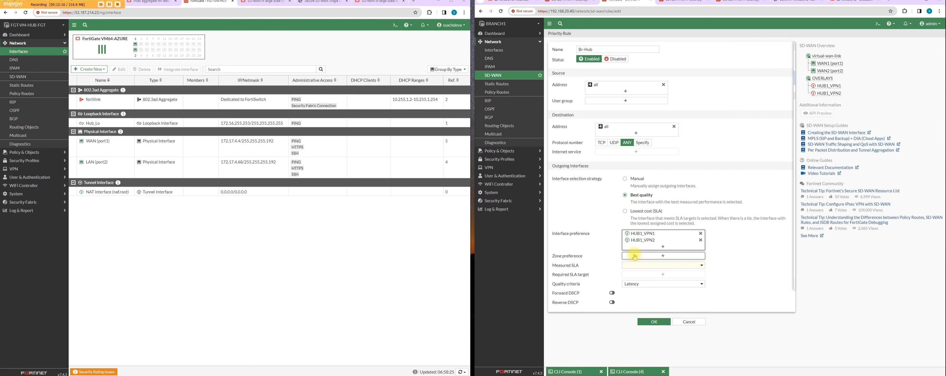
click(704, 74)
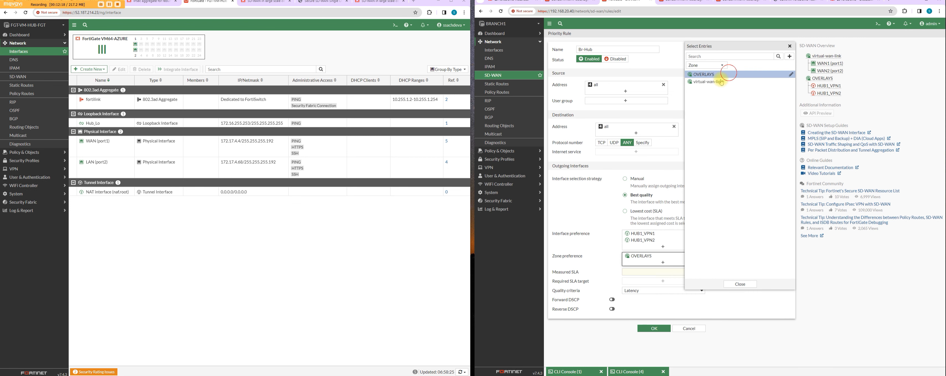
click(650, 271)
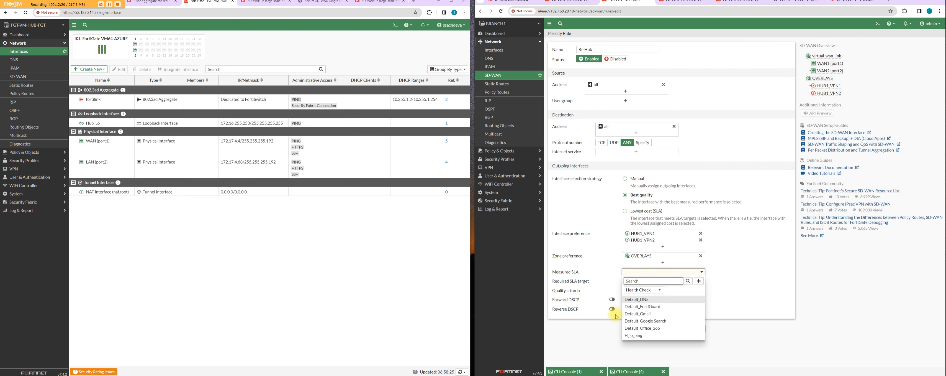
click(644, 335)
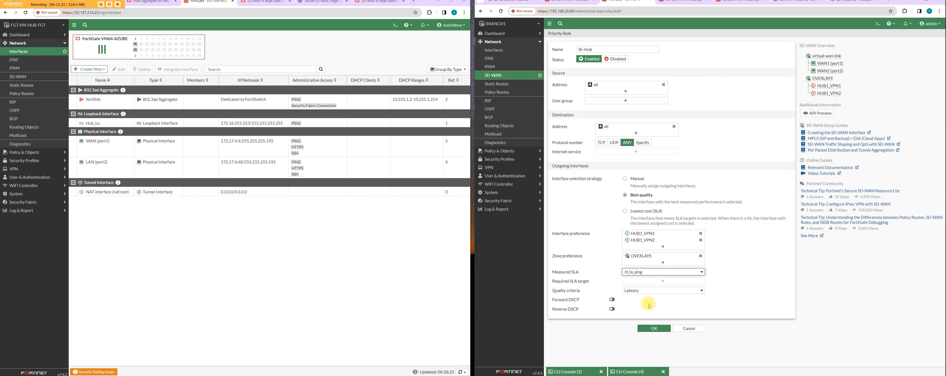
click(655, 329)
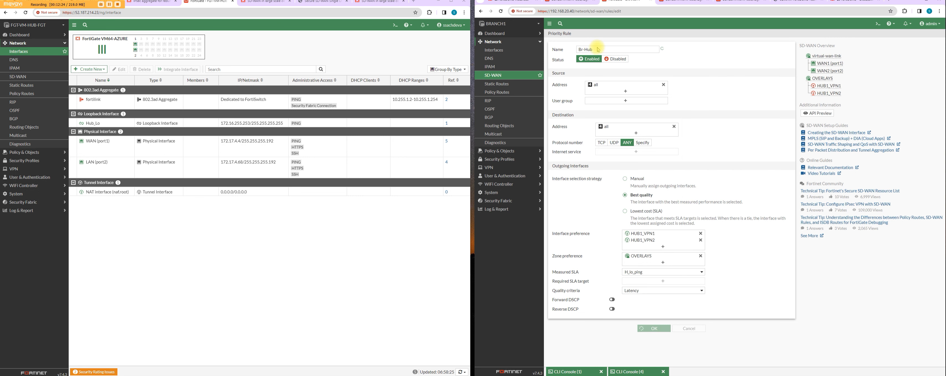
Step: Start a new SD-WAN rule named Br-DIA with both source and destination addresses set to all
click(577, 46)
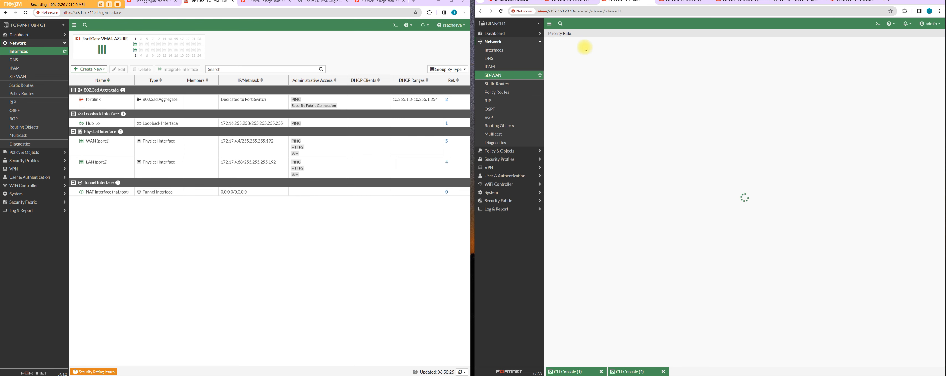
text(Br-DIA)
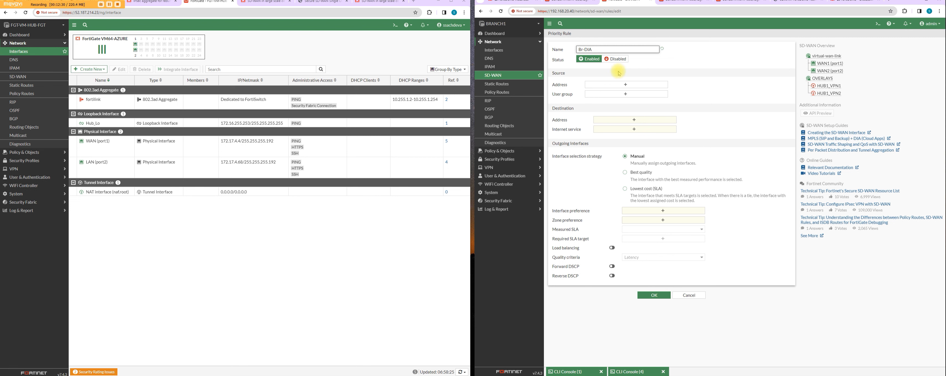
click(625, 85)
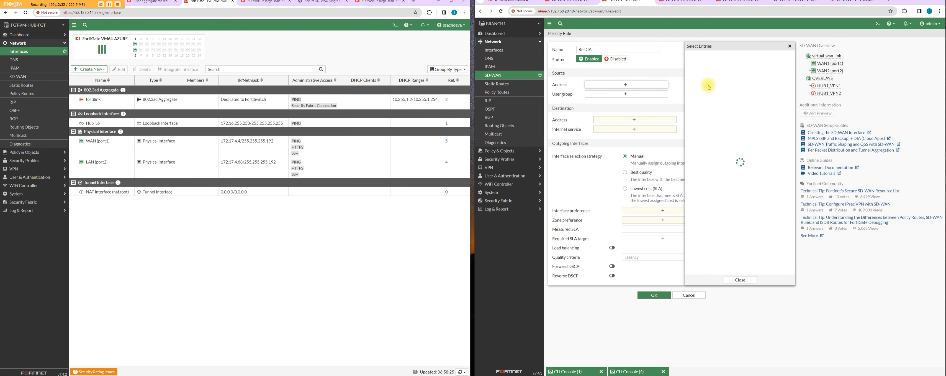
click(707, 131)
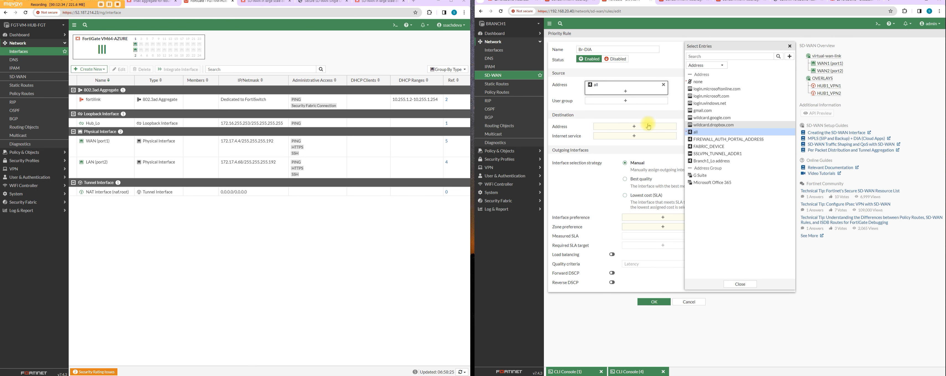
click(650, 126)
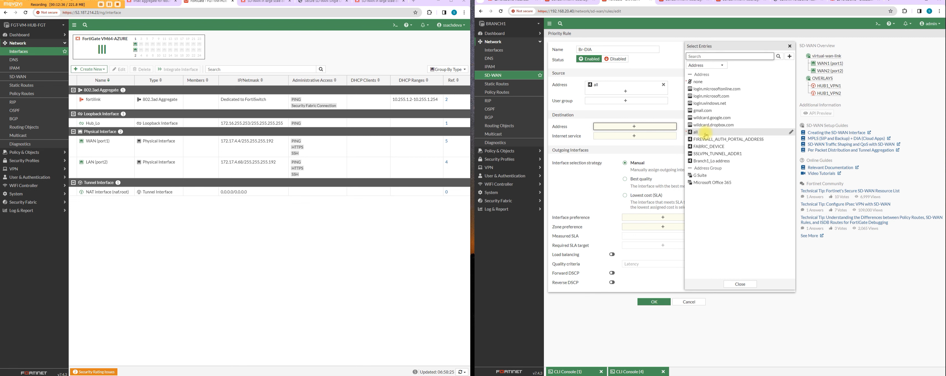
click(705, 133)
Step: Set the Br-DIA rule's interface selection strategy to Manual, with WAN1 (port1) and WAN2 (port2) as preferred interfaces
click(641, 196)
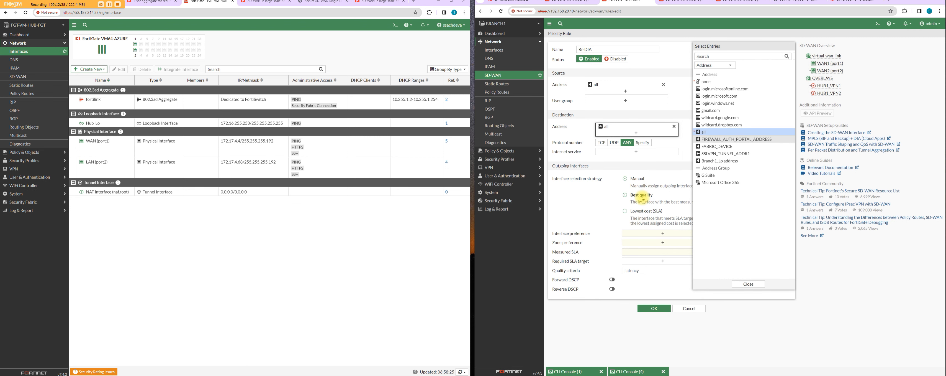
click(638, 179)
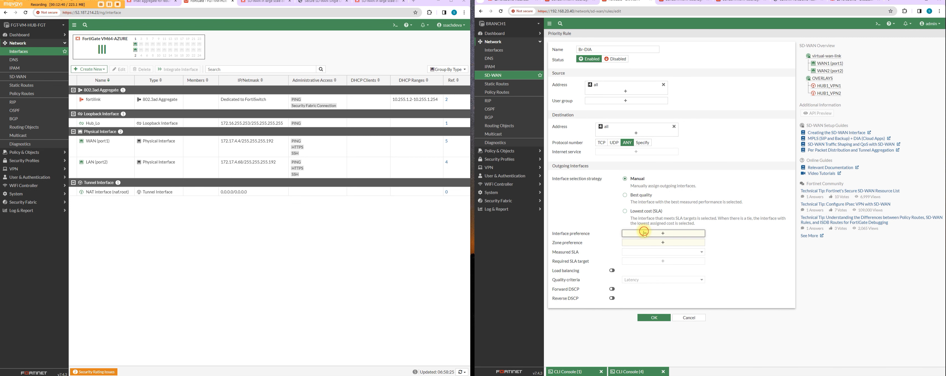
click(661, 233)
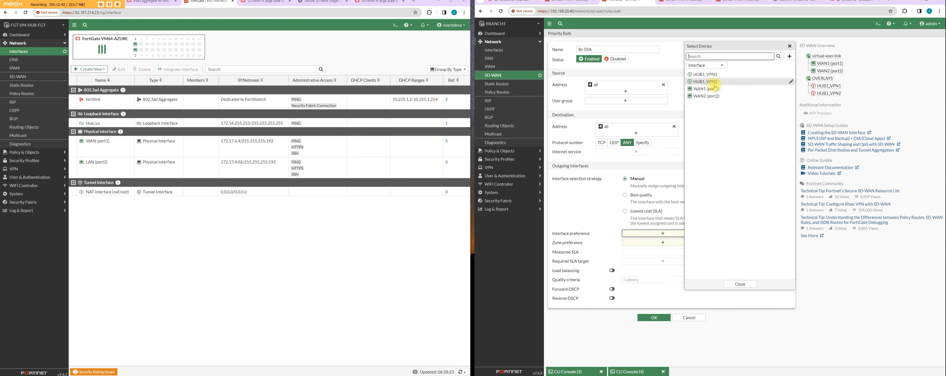
click(715, 89)
click(711, 97)
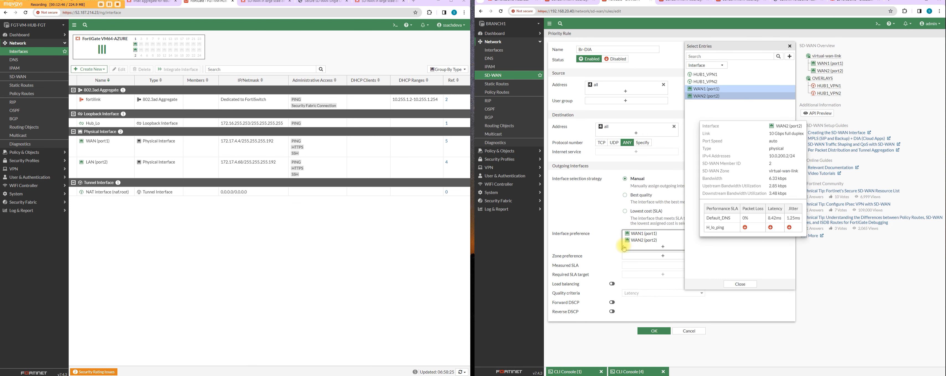
Step: Set the rule's zone preference to virtual-wan-link and save the rule
click(648, 256)
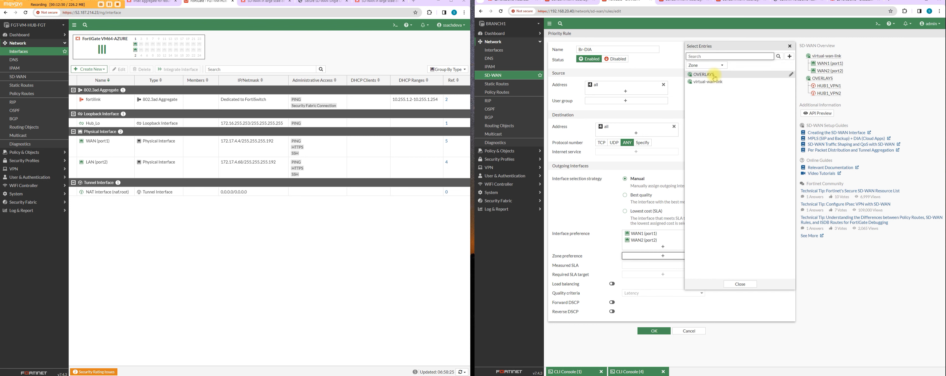
click(704, 82)
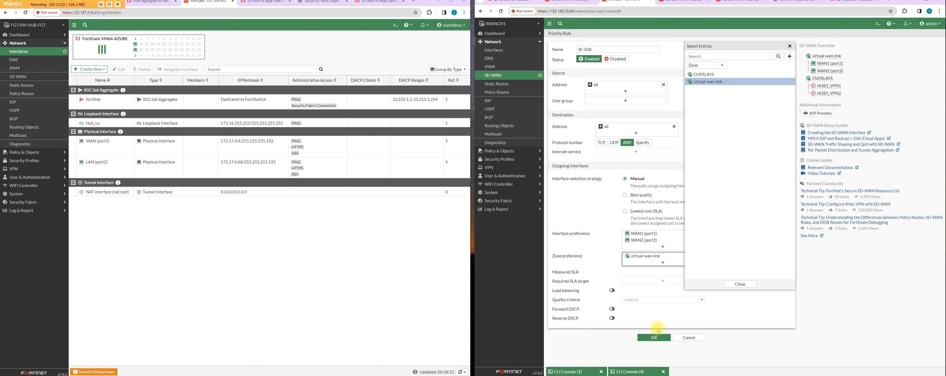
click(735, 285)
click(651, 338)
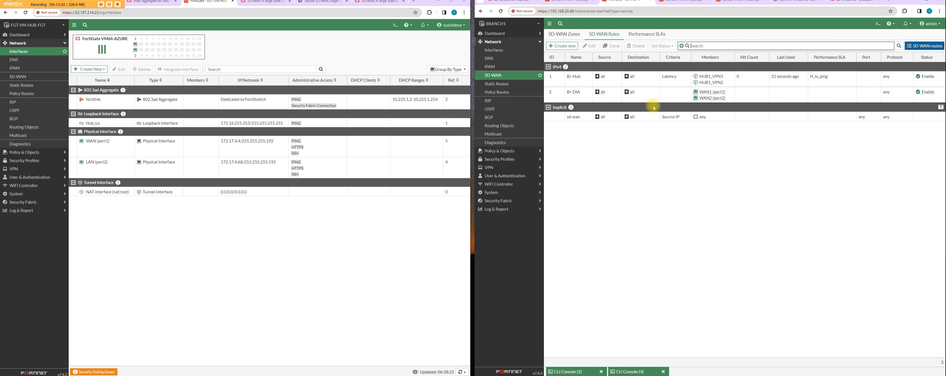
Step: Start a new firewall policy on BRANCH1 named BRANCH-HUB
click(509, 151)
click(504, 57)
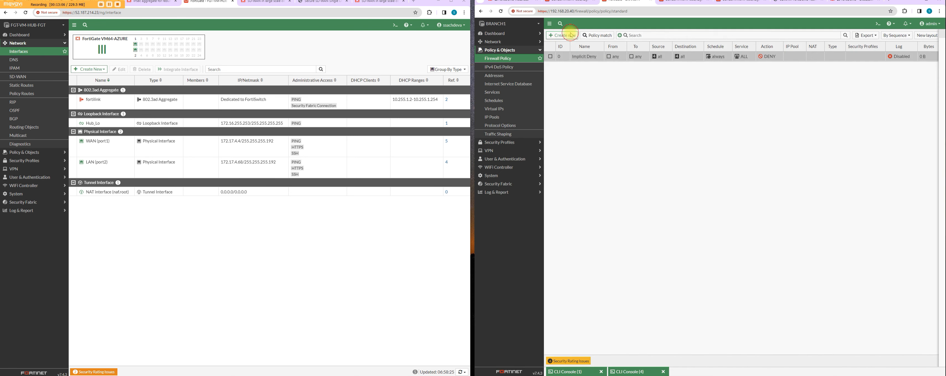
click(570, 33)
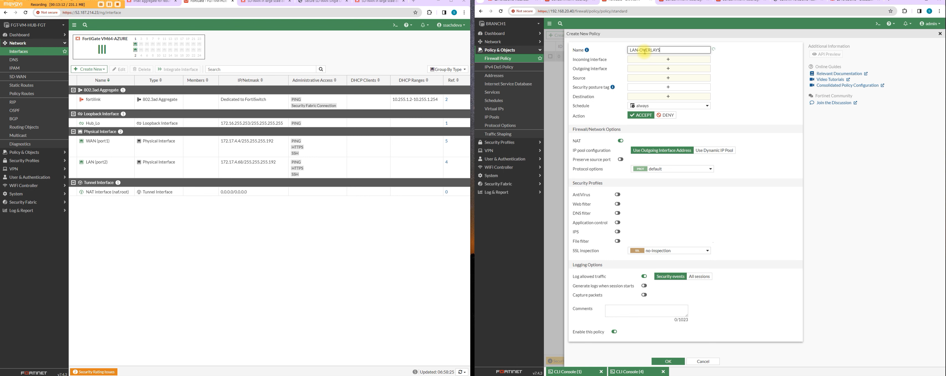
click(677, 51)
drag(663, 49, 594, 52)
Step: Set the policy's incoming interface to Branch1_Lo and its outgoing interface to OVERLAYS
click(630, 61)
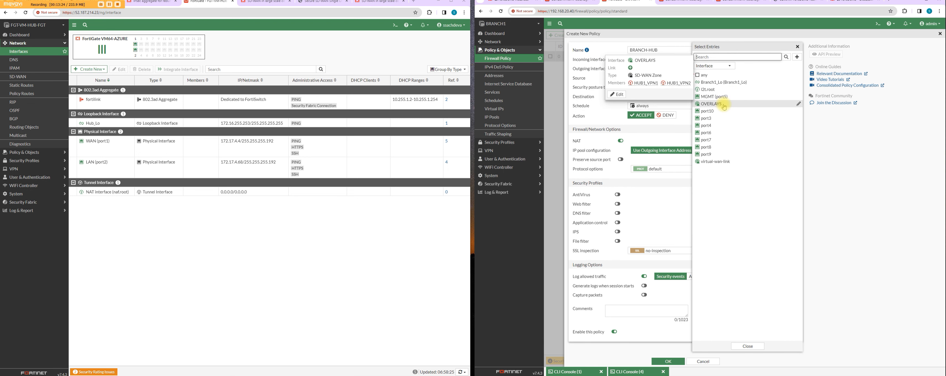
click(734, 81)
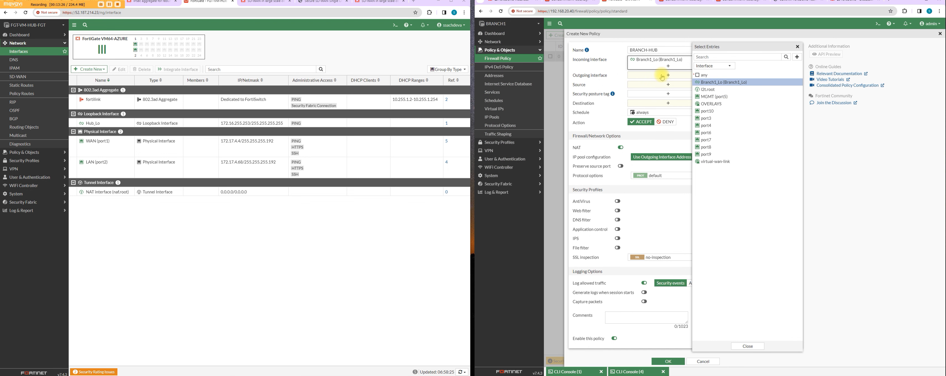
click(662, 76)
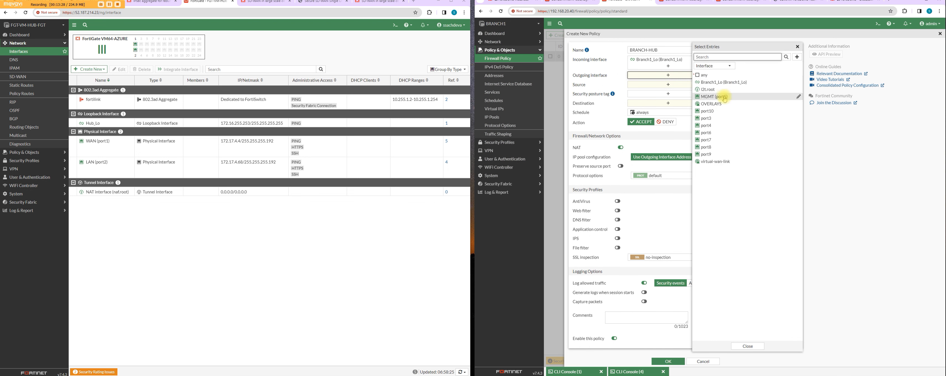
click(720, 103)
Step: Set both the source and destination addresses of the BRANCH-HUB policy to all
click(661, 91)
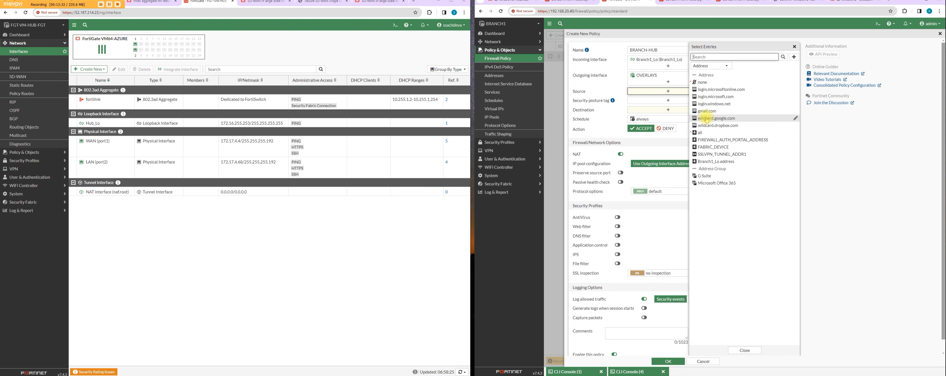
click(706, 135)
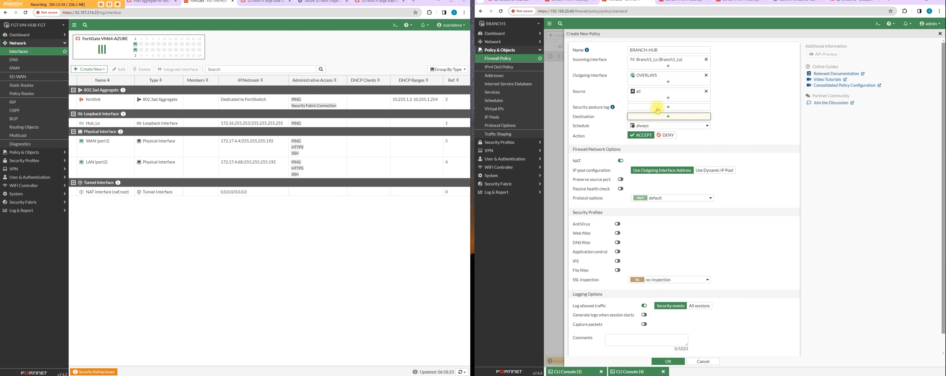
click(660, 117)
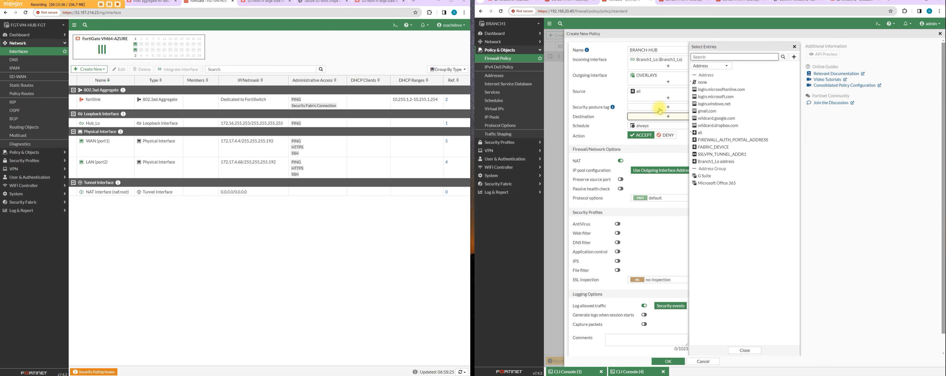
click(700, 133)
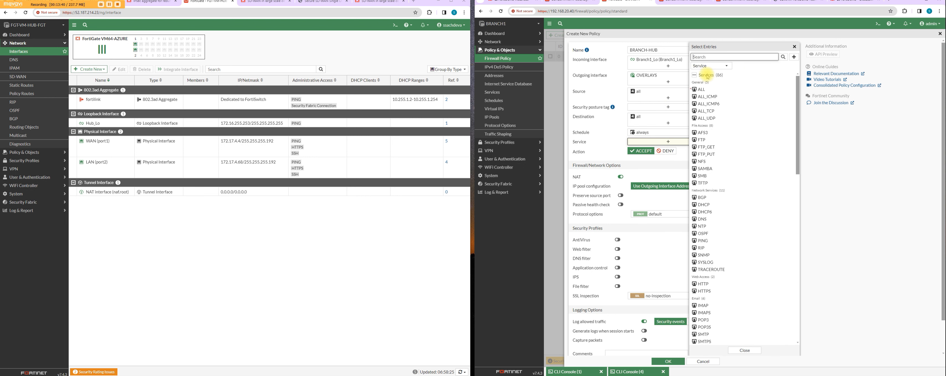
Step: Set the policy's service to ALL, disable NAT and save the policy
click(703, 89)
click(620, 183)
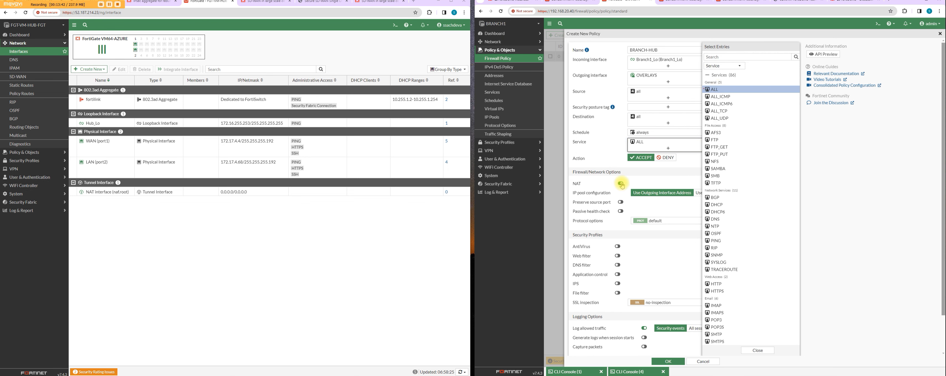
click(673, 362)
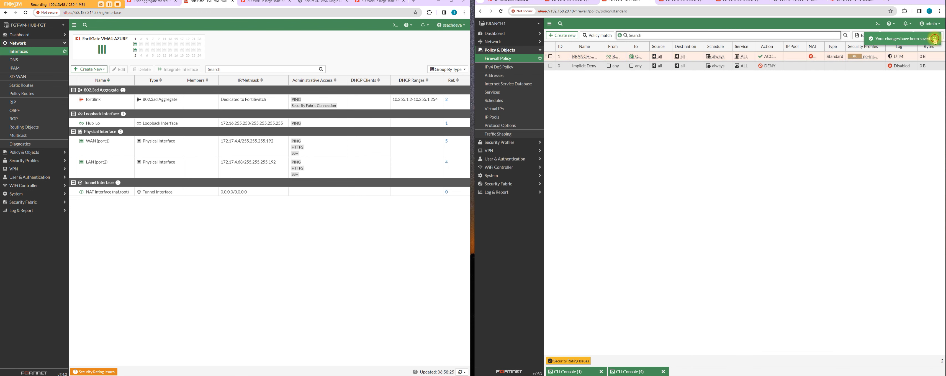
click(930, 24)
mouse_move(915, 51)
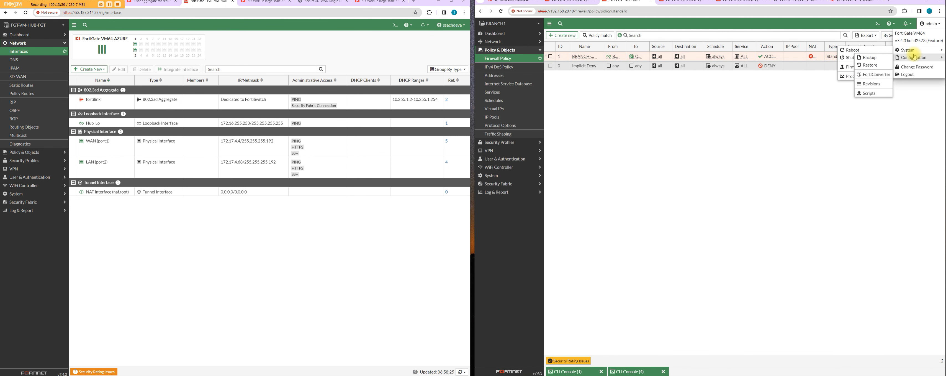
click(451, 24)
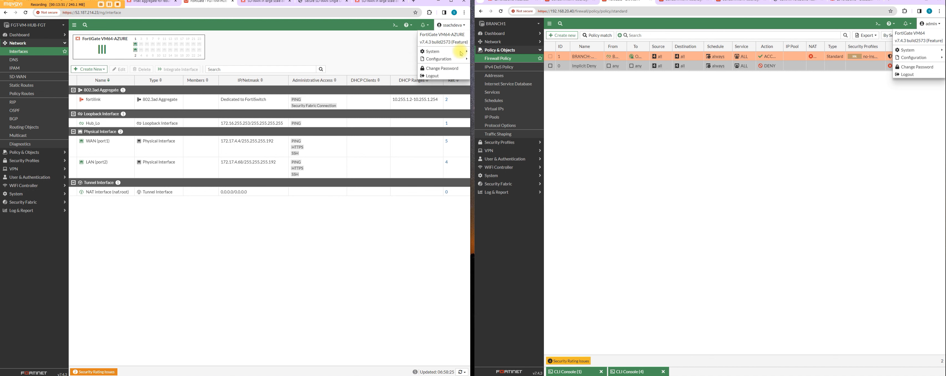
click(685, 131)
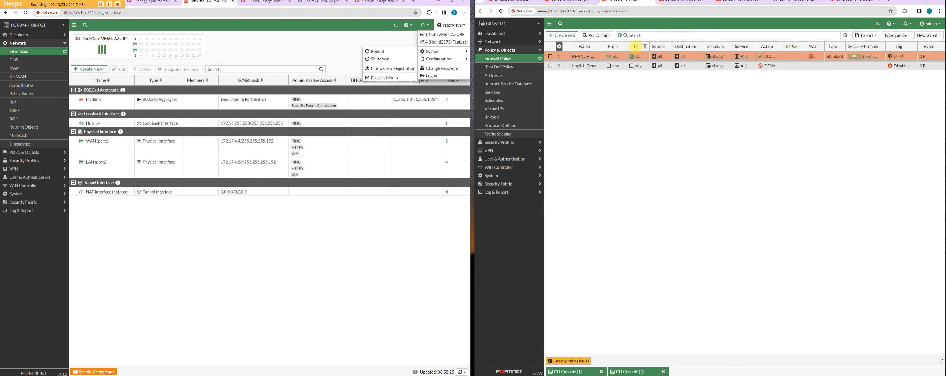
Step: Copy the reverse of the BRANCH-HUB policy and paste it below the original
right_click(586, 57)
mouse_move(619, 89)
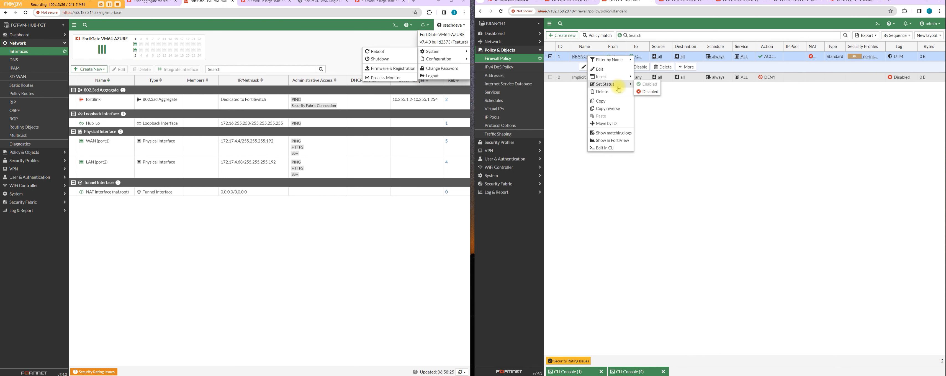
click(620, 108)
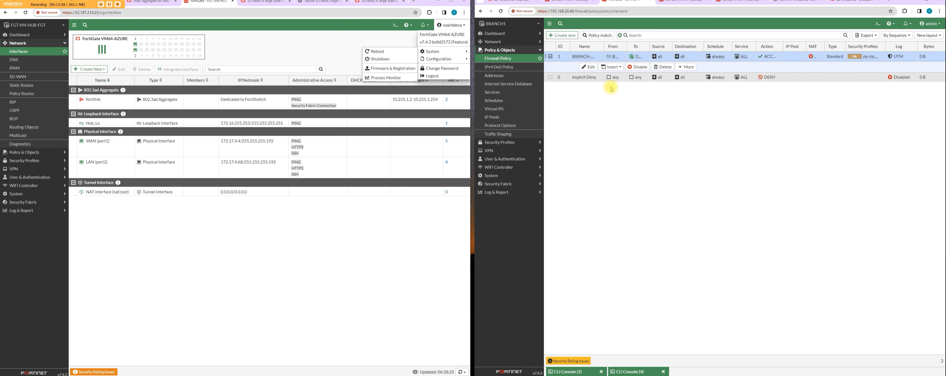
right_click(569, 69)
click(749, 66)
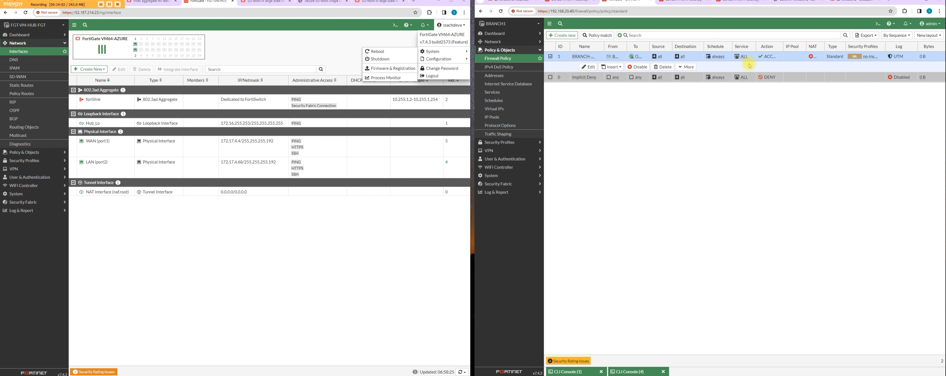
right_click(748, 66)
right_click(565, 60)
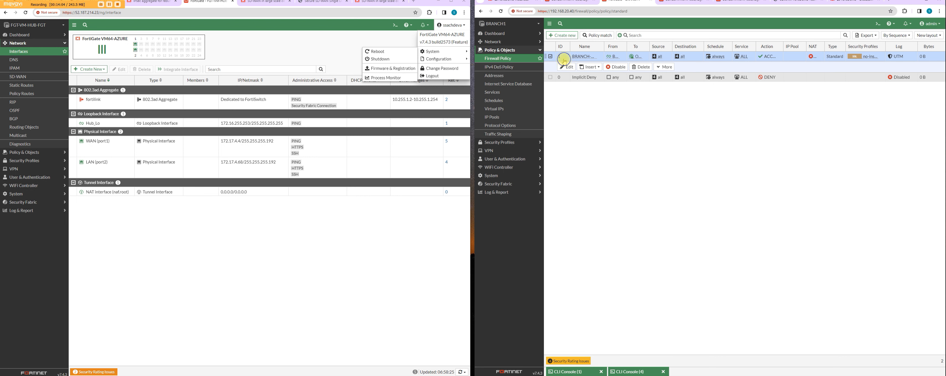
mouse_move(598, 120)
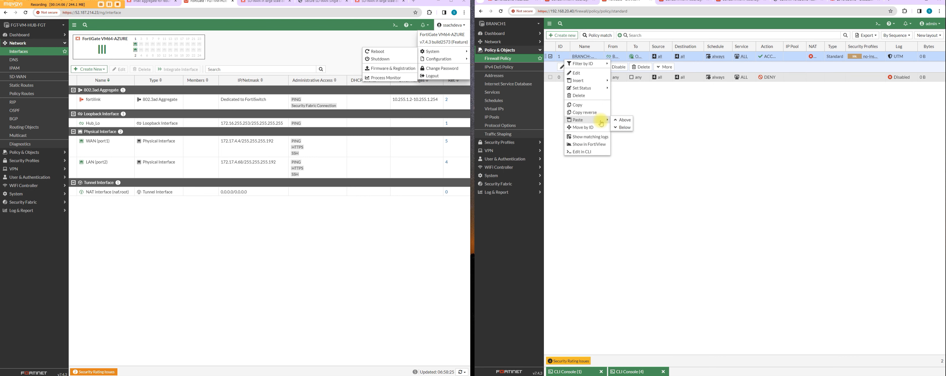
click(630, 128)
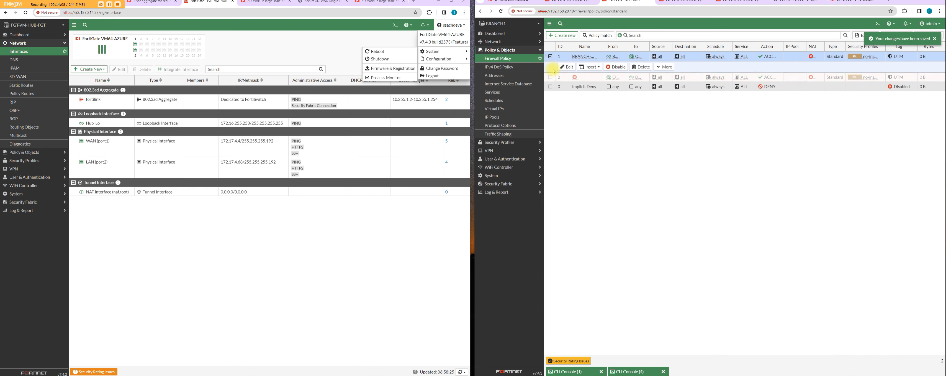
Step: Check the settings of the pasted reverse policy and close them without changes
click(565, 67)
click(567, 76)
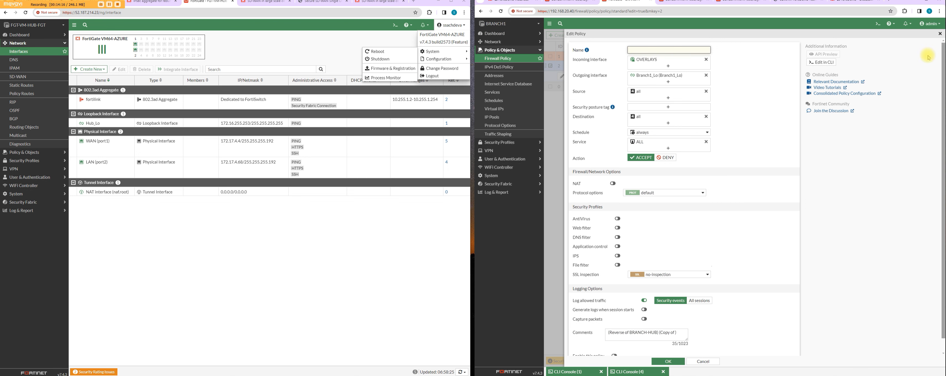
click(940, 33)
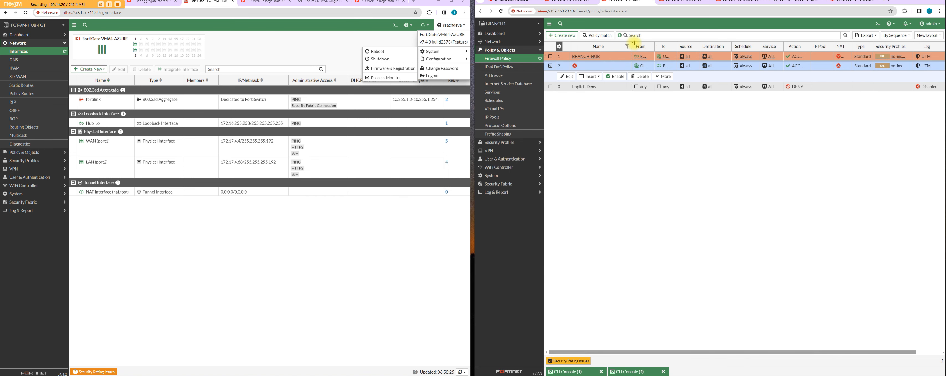
double_click(586, 75)
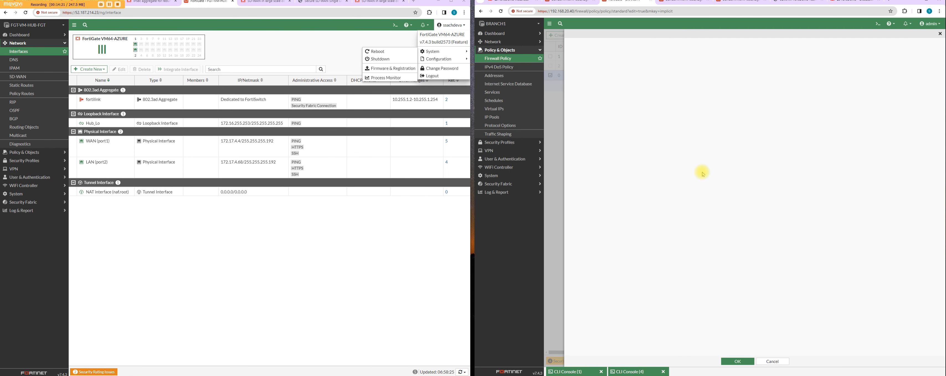
click(718, 362)
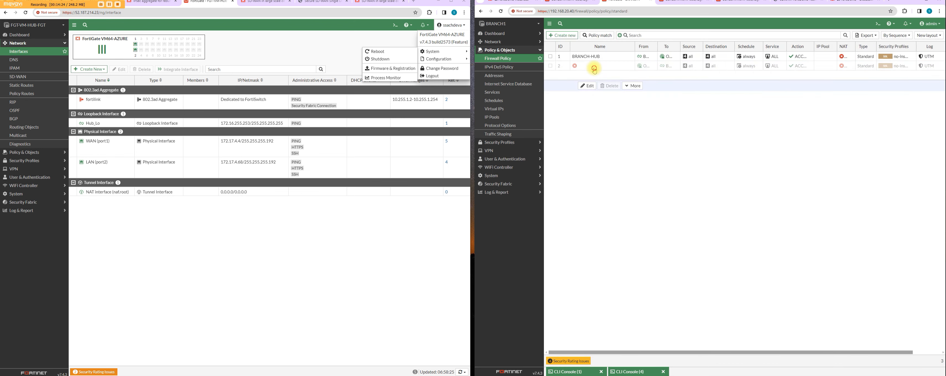
Step: Name the pasted reverse policy HUB-BRANCH, save it and enable it in BRANCH1's policy list
click(595, 68)
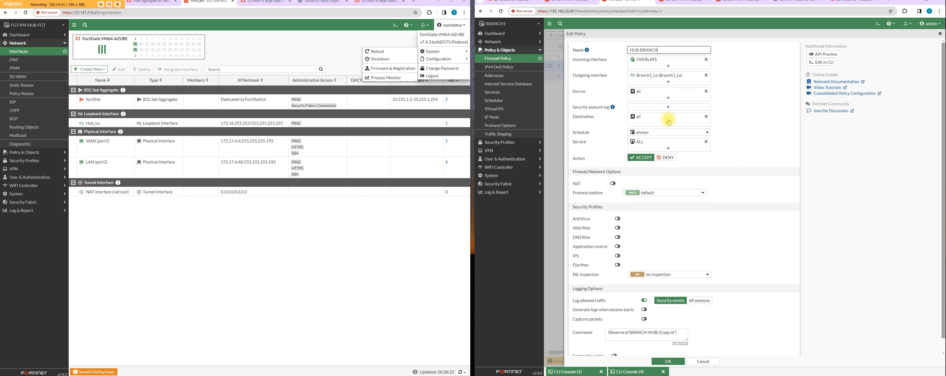
click(666, 361)
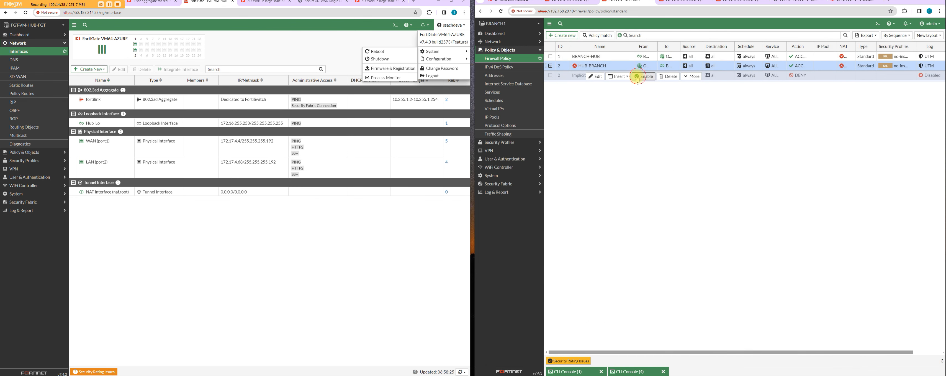
right_click(626, 65)
double_click(626, 65)
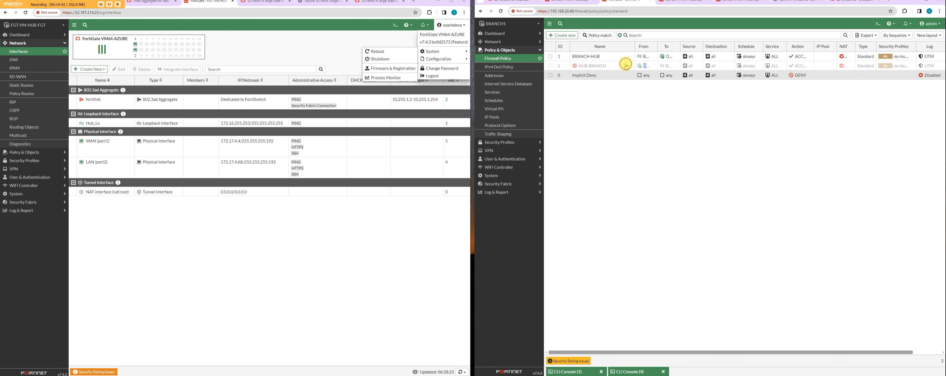
click(524, 59)
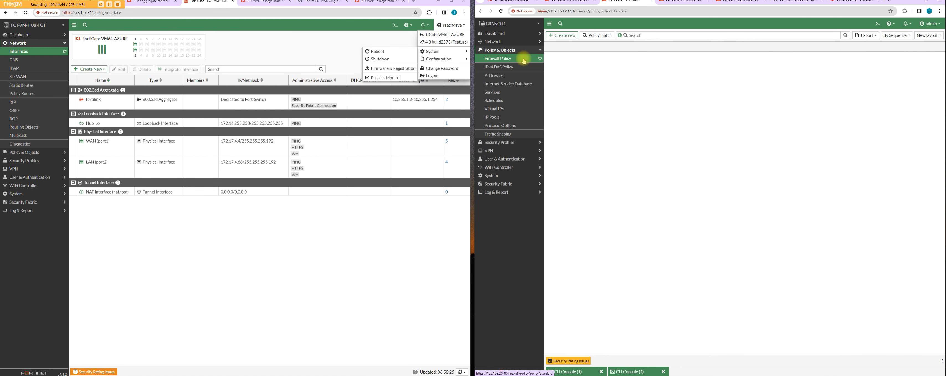
right_click(626, 66)
mouse_move(631, 79)
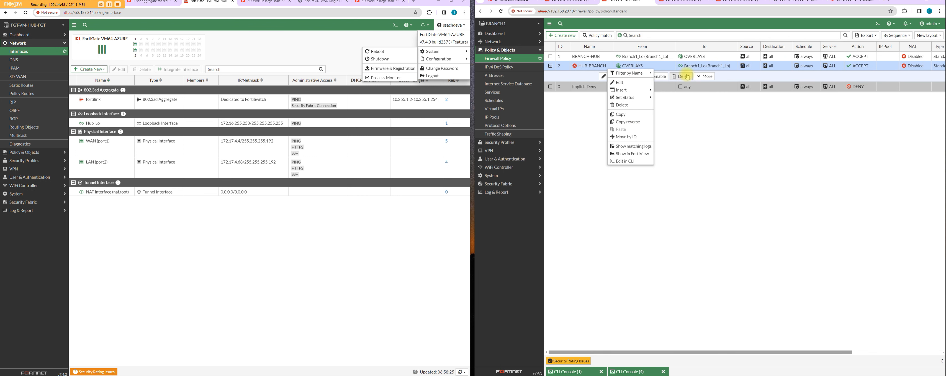
click(668, 106)
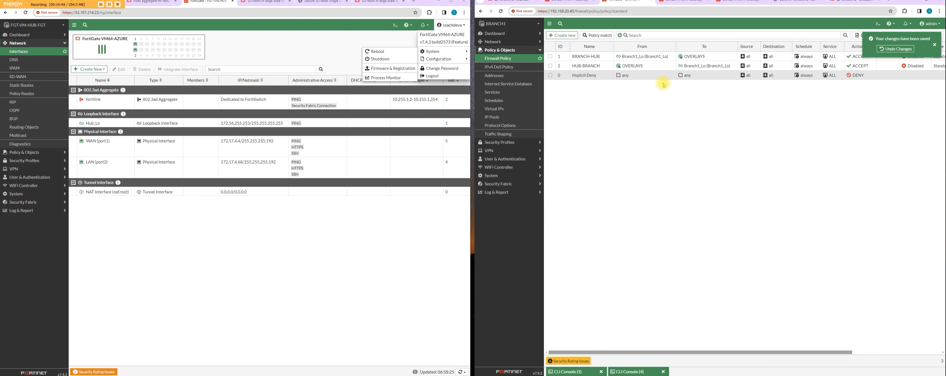
click(934, 46)
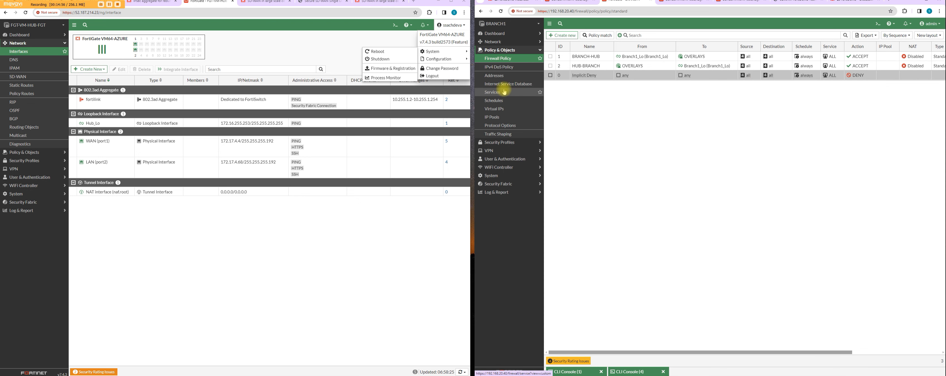
Step: On the Azure hub FortiGate, check the IPsec tunnel list and the WAN (port1) entry among the network interfaces
click(363, 280)
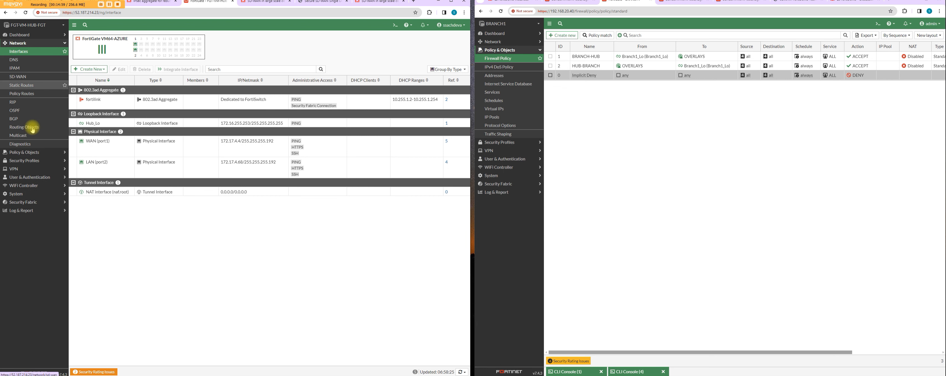
click(30, 169)
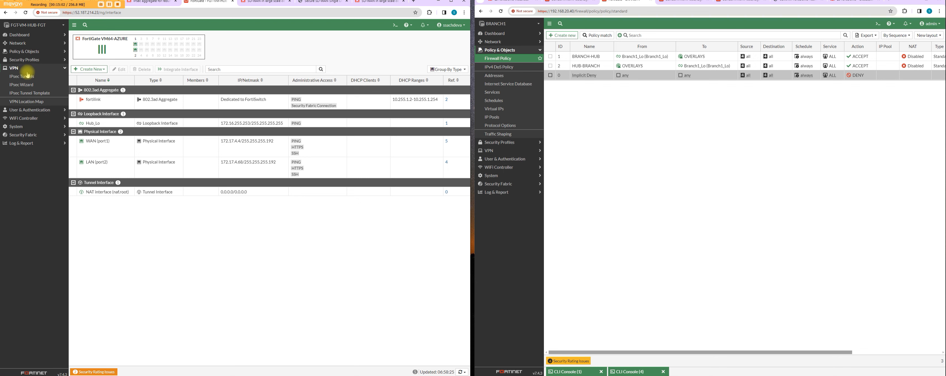
click(30, 77)
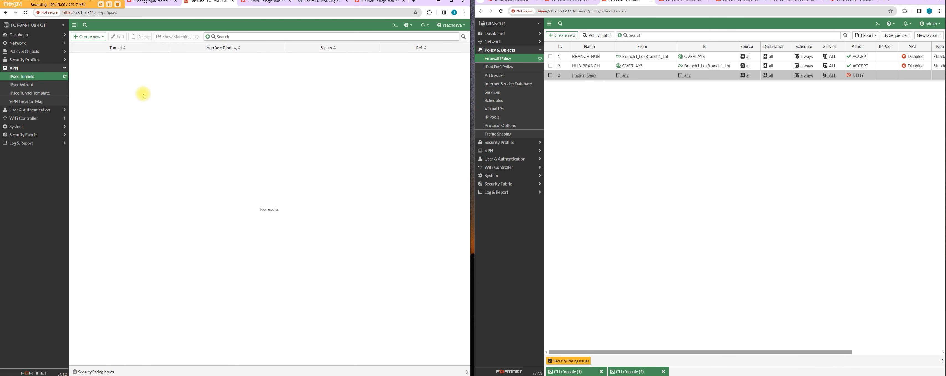
click(39, 43)
click(37, 52)
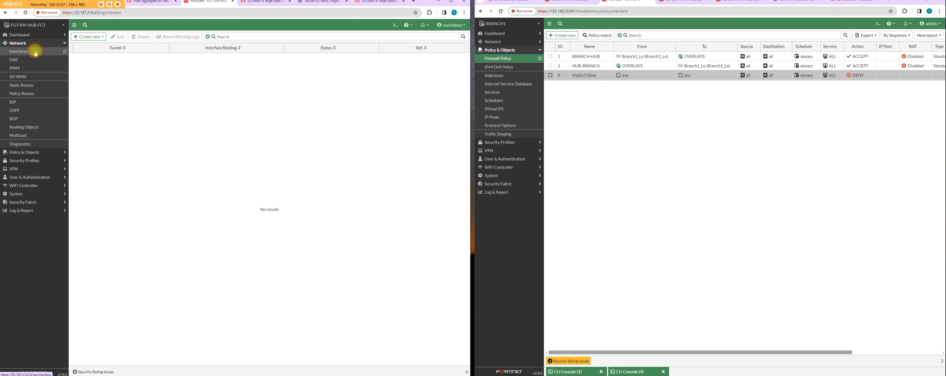
click(93, 152)
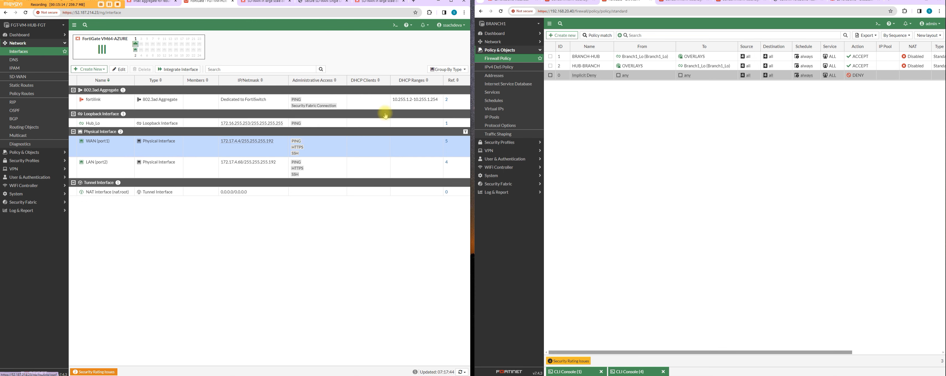
Step: In the hub's CLI console, paste the VPN1 phase1-interface settings: type dynamic, interface port1, ike-version 2, peertype any, net-device disable
click(395, 26)
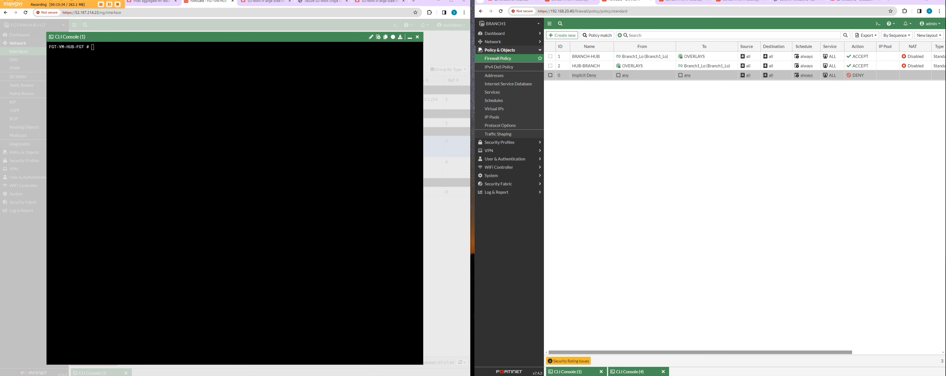
right_click(266, 92)
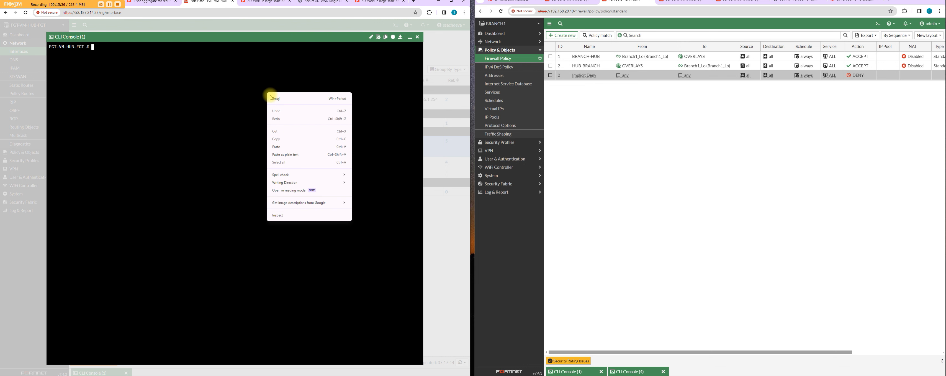
click(301, 146)
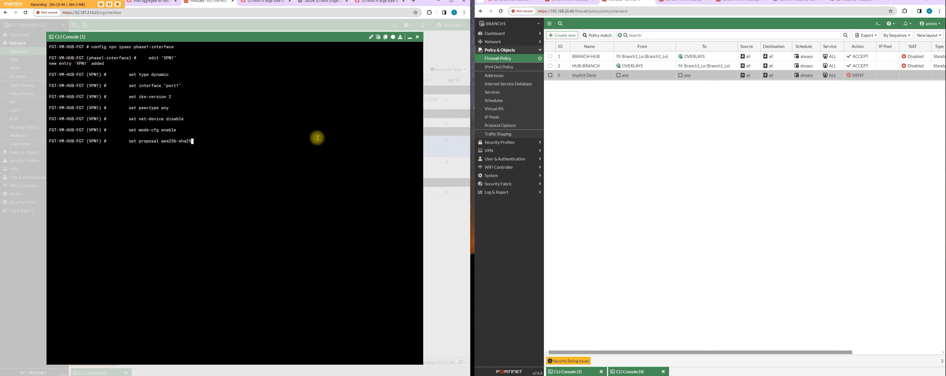
Step: Disable mode-cfg and add-route for the hub's VPN1 phase 1 interface
key(BackSpace)
key(BackSpace)
key(BackSpace)
key(BackSpace)
key(BackSpace)
key(BackSpace)
key(BackSpace)
key(BackSpace)
key(BackSpace)
key(BackSpace)
key(BackSpace)
key(BackSpace)
key(BackSpace)
key(BackSpace)
key(BackSpace)
key(BackSpace)
key(BackSpace)
key(BackSpace)
key(BackSpace)
key(BackSpace)
text(set mode-cfg disable)
key(Return)
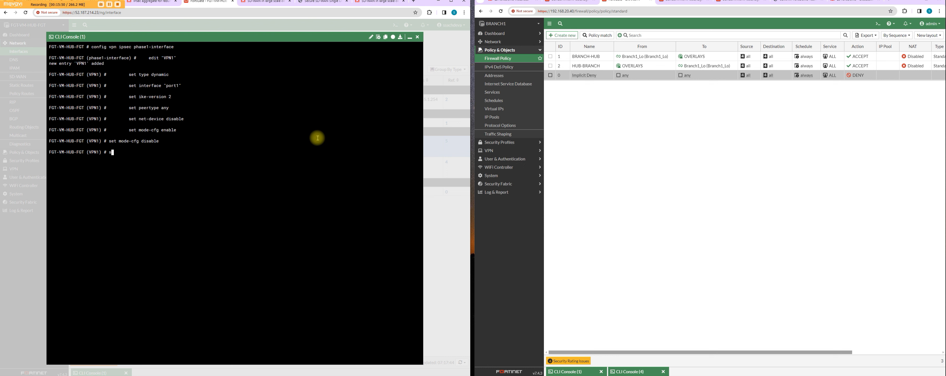
text(set add-route disable)
key(Return)
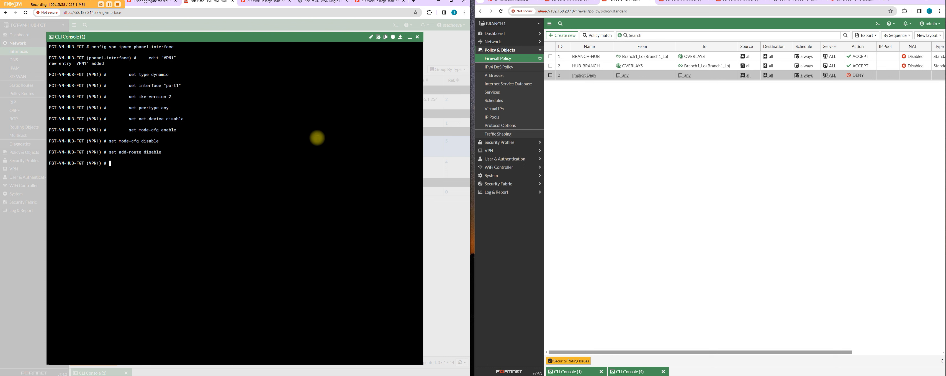
Step: Enable auto-discovery-sender on the VPN1 phase 1 interface
text(set authmethod)
key(Tab)
key(Tab)
text(enable)
key(Return)
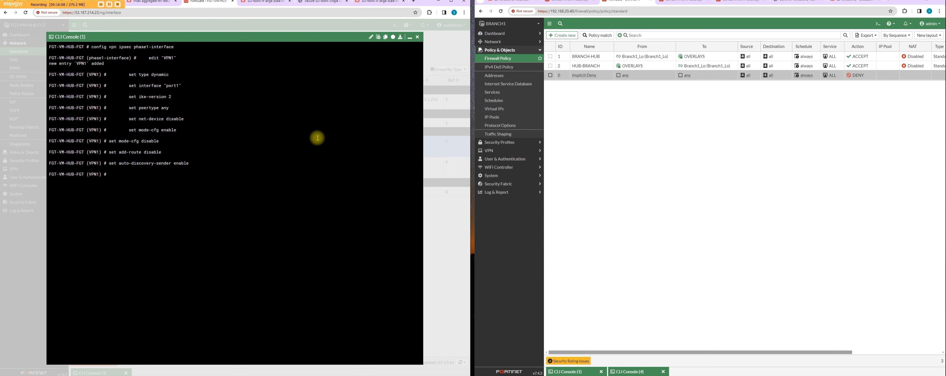
Step: Enable network-overlay on VPN1 and set its network-id to 1
text(set net-device)
key(Tab)
text(enable)
key(Return)
text(set net-device)
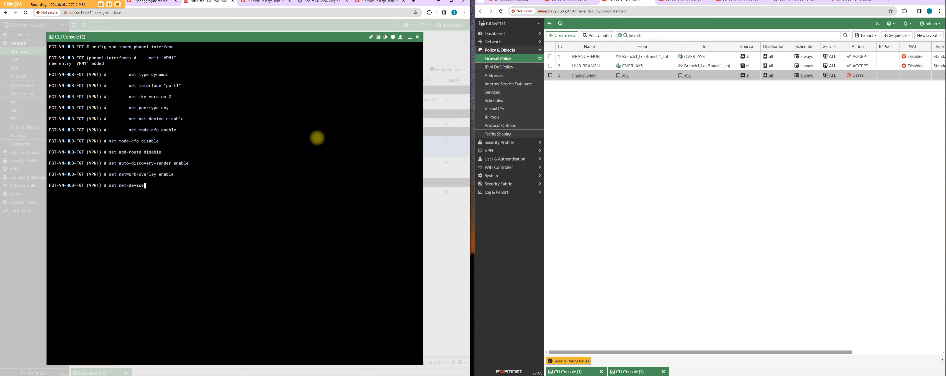
key(Tab)
key(Tab)
text(1)
key(Return)
click(149, 375)
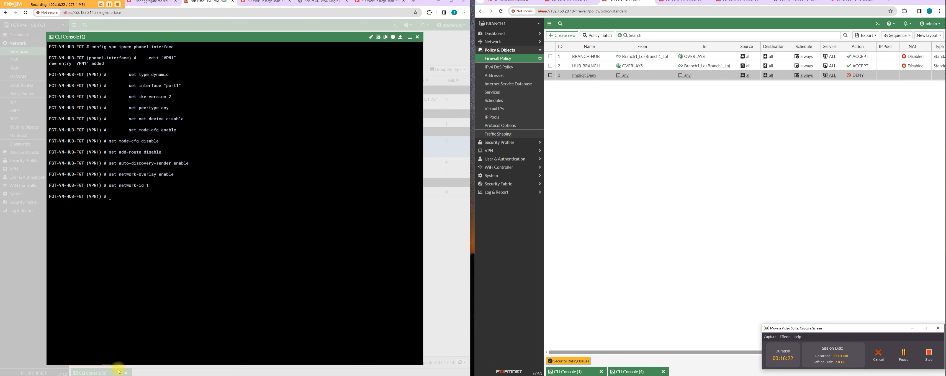
click(904, 353)
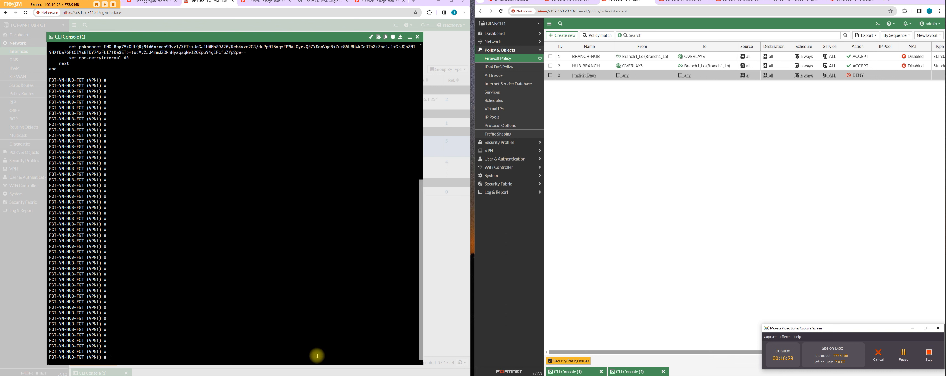
Step: Show the complete VPN1 phase 1 configuration and close the entry with next
text(show)
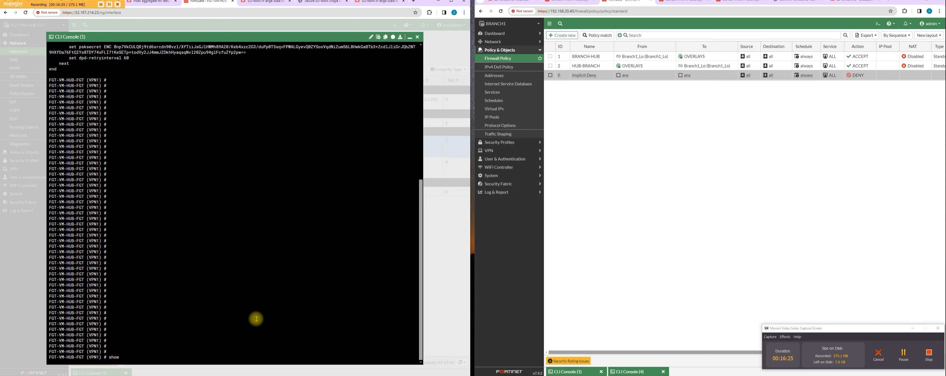
key(Return)
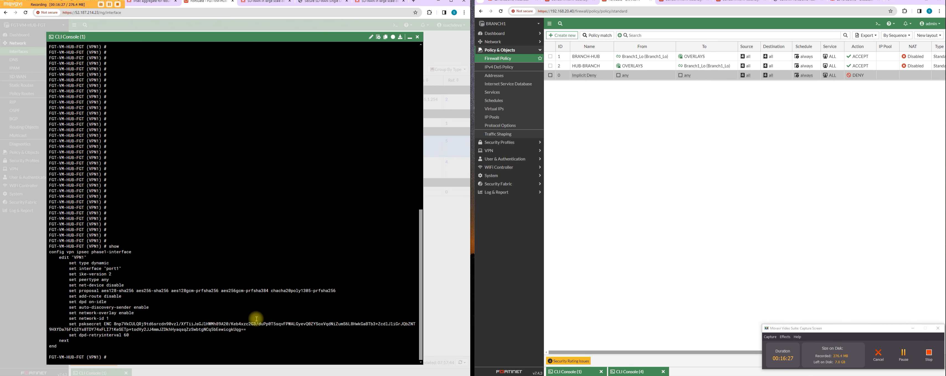
text(next)
key(Return)
Step: Create the phase 1 entry VPN2 with type dynamic and interface port1
text(e)
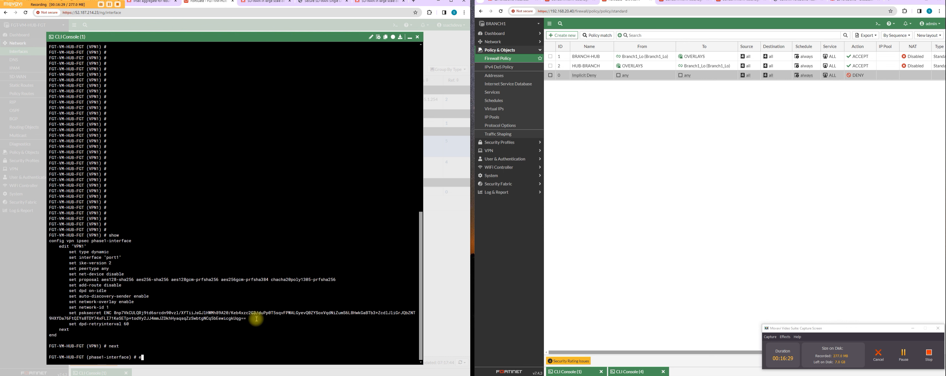
text(dit VPN2)
key(Return)
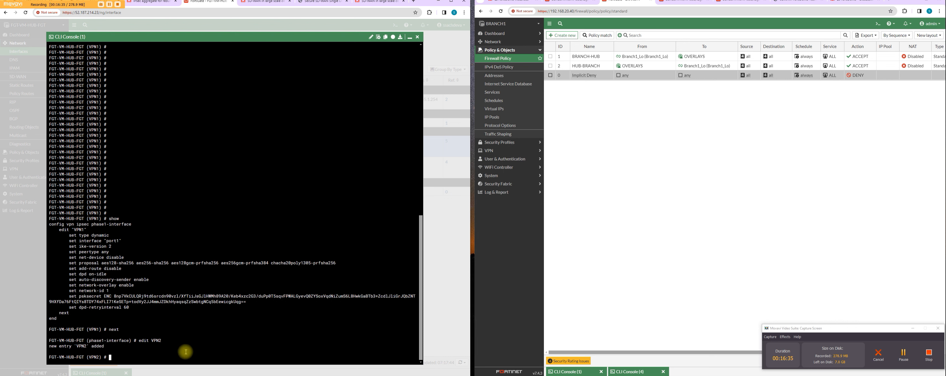
text(set type dynamic)
key(Return)
text(set interface)
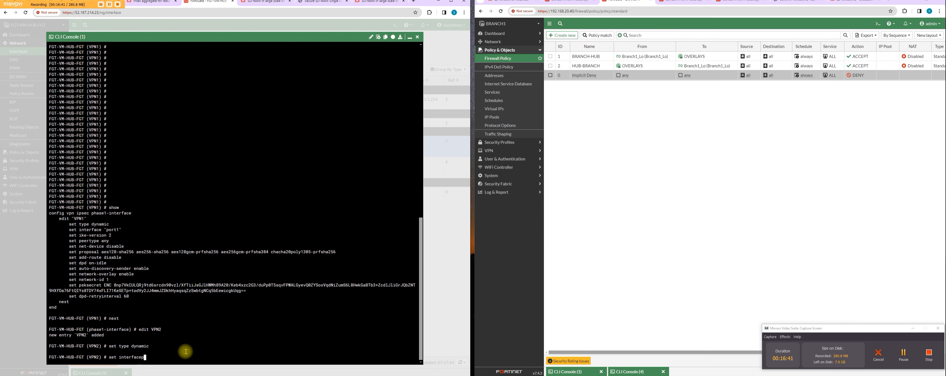
text( port1)
key(Return)
Step: Set VPN2's peertype to any and disable its add-route option
text(set )
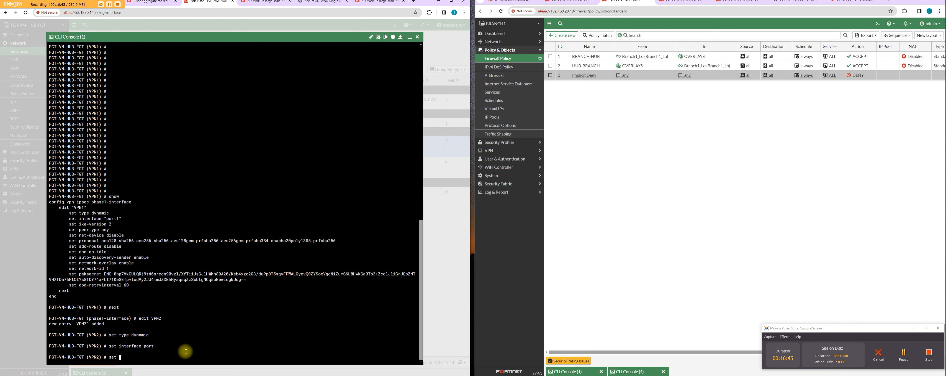
text(peertype any)
key(Return)
text(set )
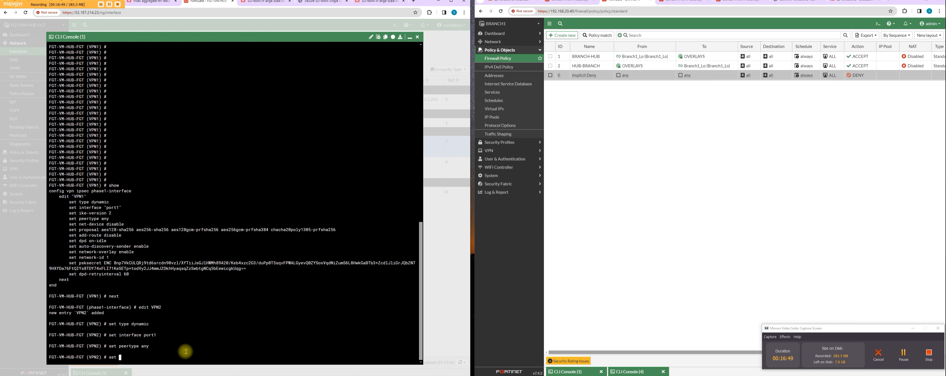
text(add-route disable)
key(Return)
Step: Enable auto-discovery-sender on the VPN2 phase 1 interface
text(set auto-discovery-sender)
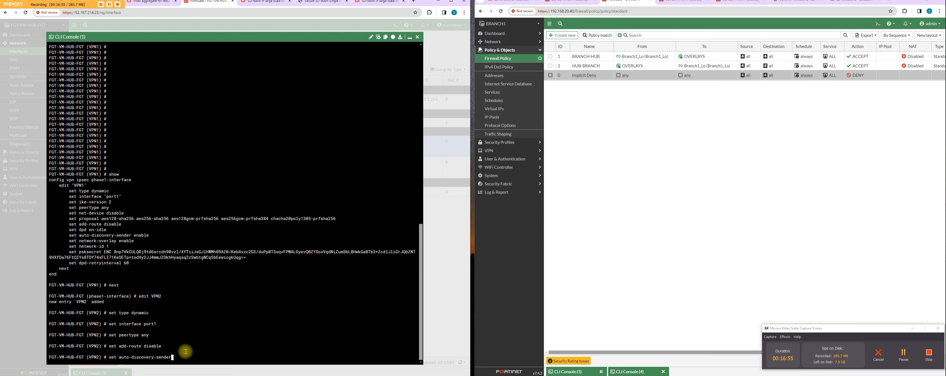
text( enable)
key(Return)
Step: Enter the network-overlay setting for the VPN2 phase 1 interface
text(se)
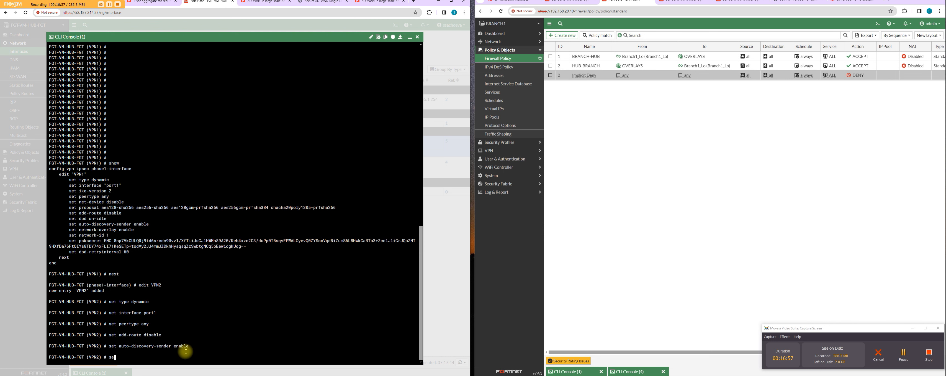
text(t net-device)
key(BackSpace)
key(BackSpace)
key(BackSpace)
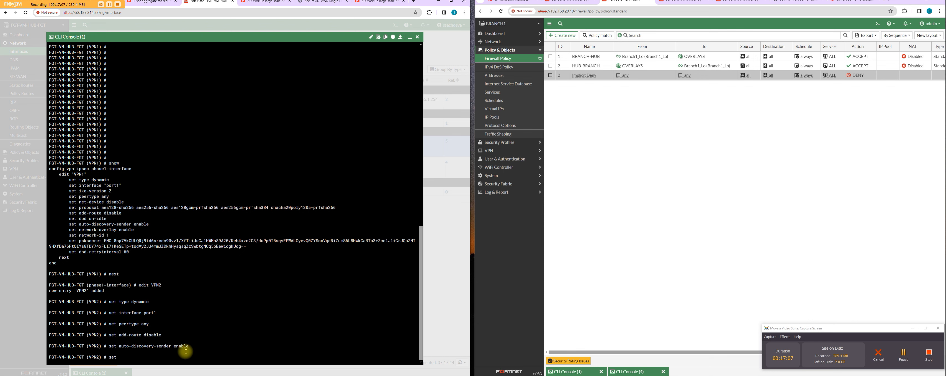
Step: Set the IKE version of the VPN2 phase 1 interface to 2
drag(134, 230, 91, 224)
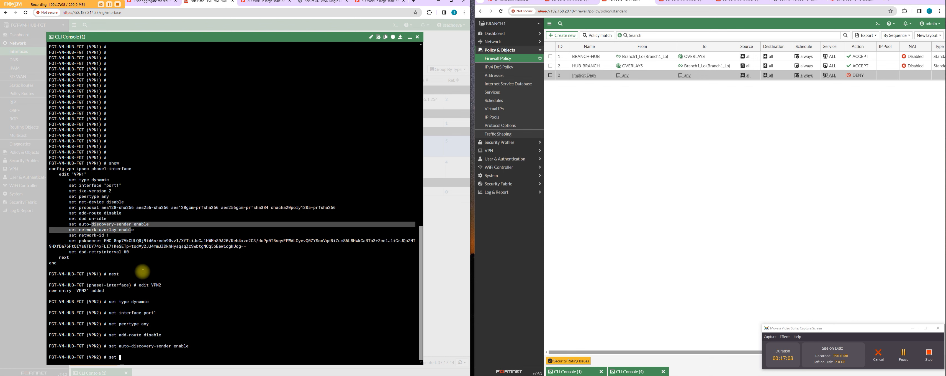
click(145, 351)
text(ike-version )
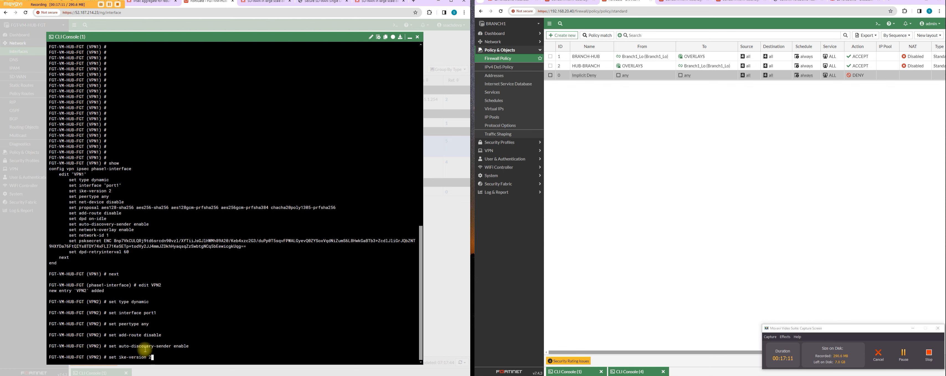
text(2)
key(Return)
Step: Enable network-overlay on the VPN2 phase 1 interface and set its network-id to 2
text(set net)
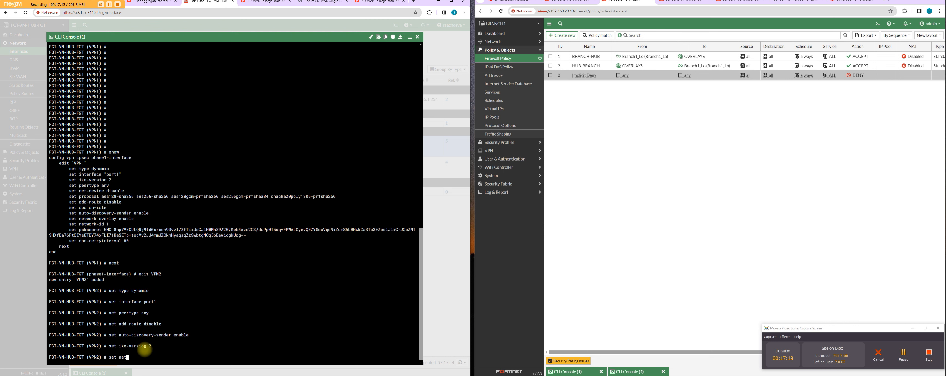
text(work-overlay enable)
key(Return)
text(set net-device)
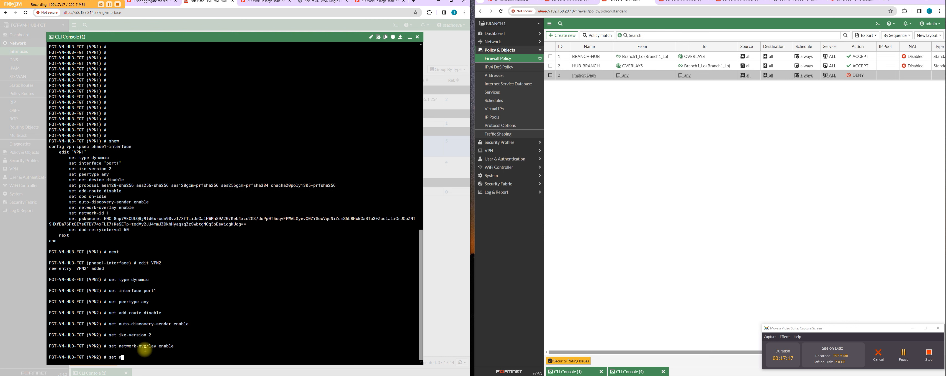
key(Tab)
key(Tab)
text(2)
key(Return)
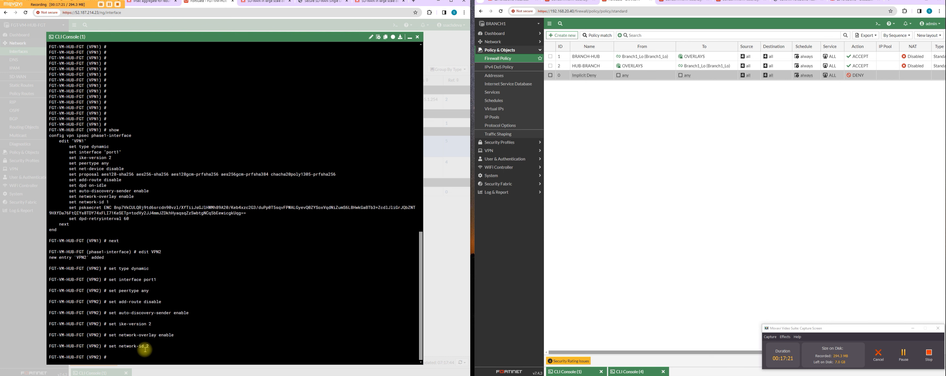
Step: Display the current phase 1 configuration of VPN2 for review
text(show)
key(Return)
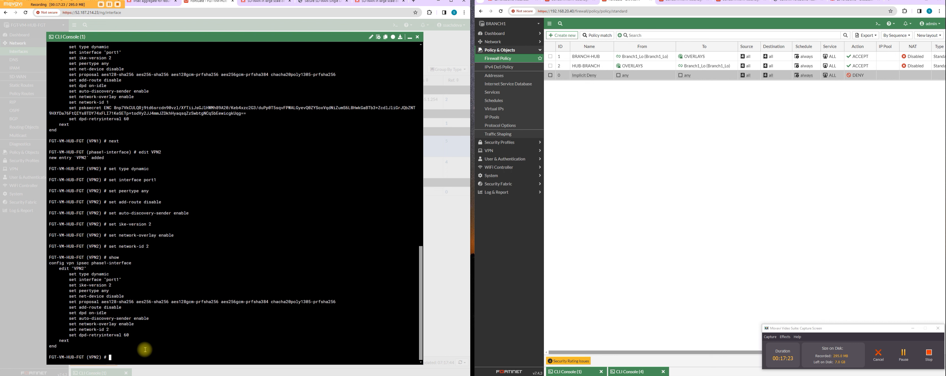
click(904, 354)
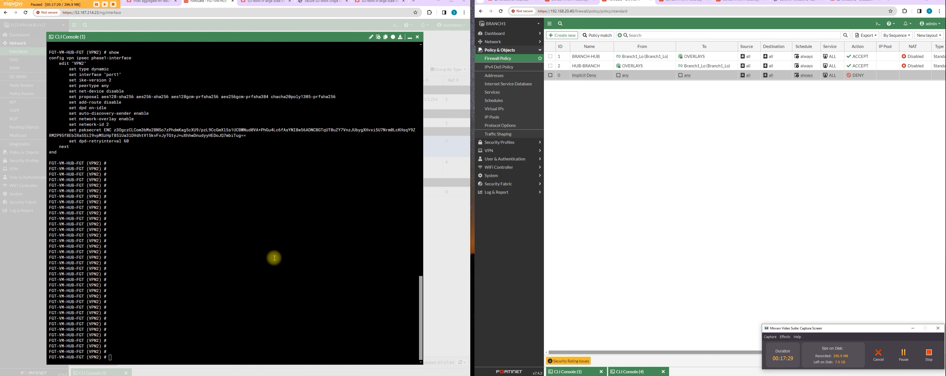
click(274, 258)
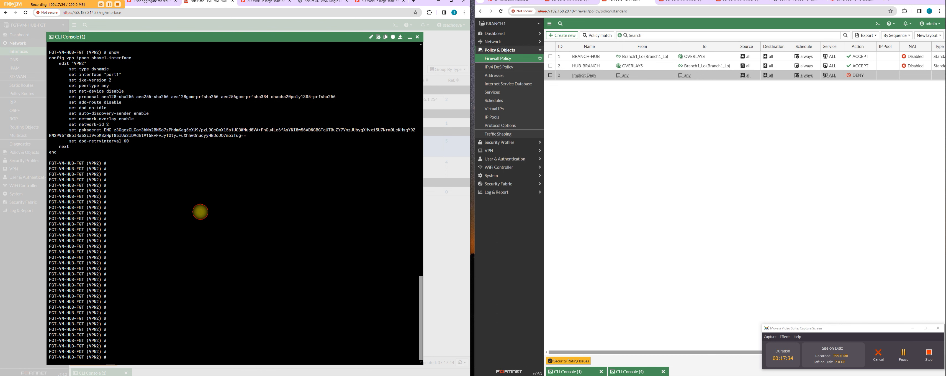
Step: Save the VPN2 phase 1 entry and display the configuration of all phase 1 interfaces
text(next)
key(Return)
text(show)
key(Return)
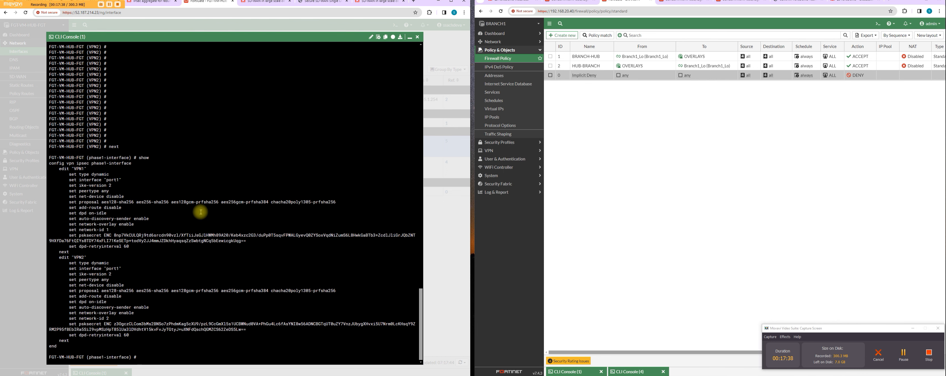
Step: Compare the network-overlay, network-id, add-route and IKE version settings of VPN1 and VPN2 in the displayed configuration
drag(104, 318, 112, 313)
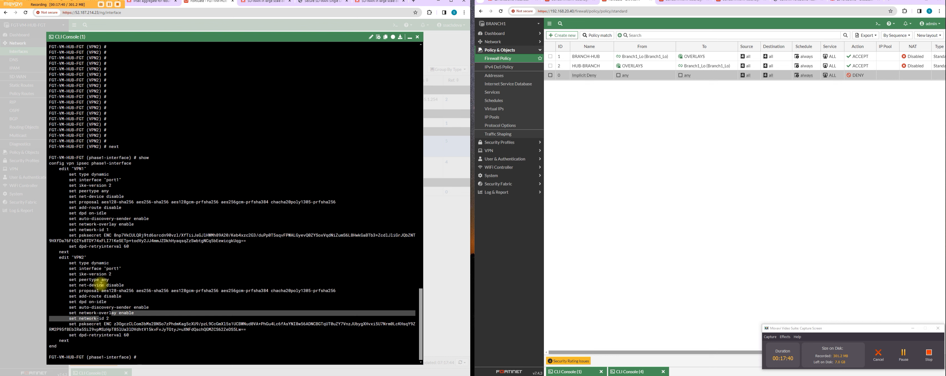
click(102, 231)
drag(116, 223, 129, 220)
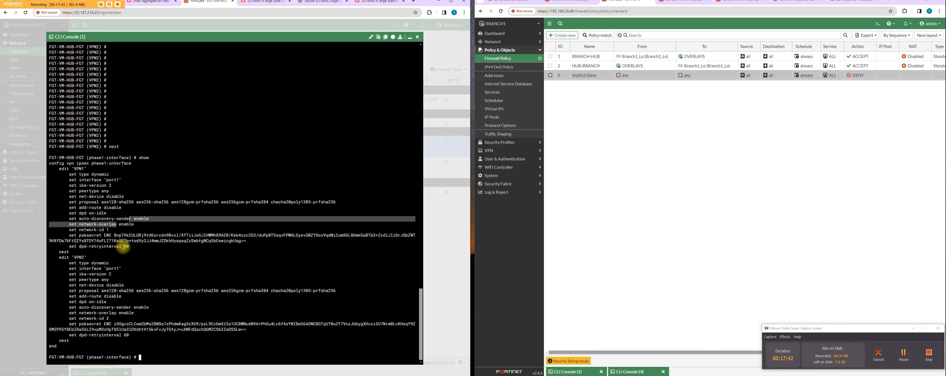
drag(116, 297, 89, 291)
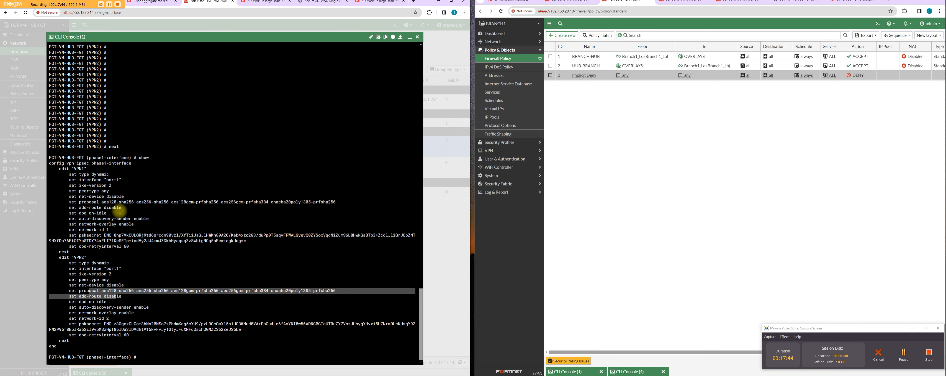
drag(119, 211, 110, 208)
click(121, 280)
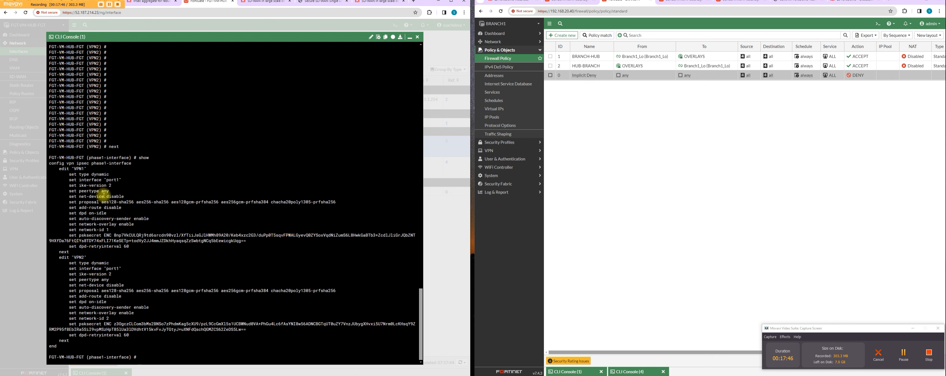
drag(102, 182, 119, 185)
click(121, 190)
click(164, 342)
double_click(163, 342)
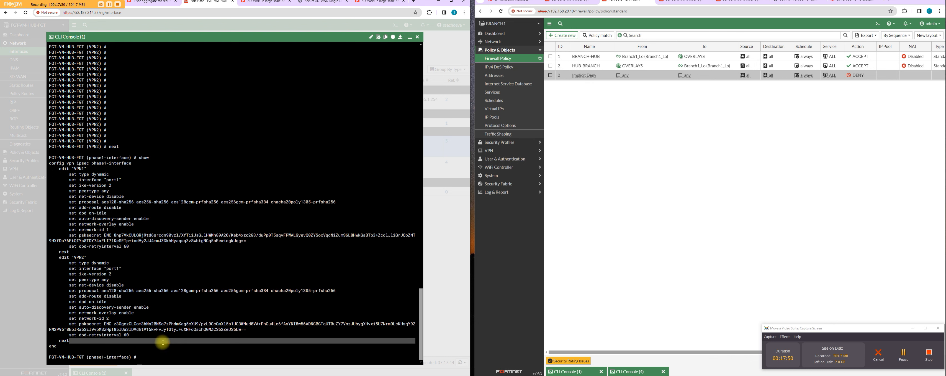
click(163, 342)
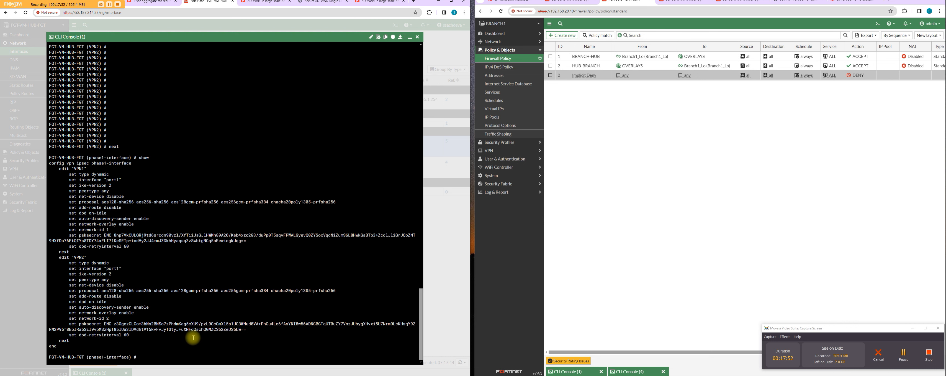
Step: Finish the phase 1 configuration and enter the IPsec phase2-interface configuration on the hub
text(end)
key(Return)
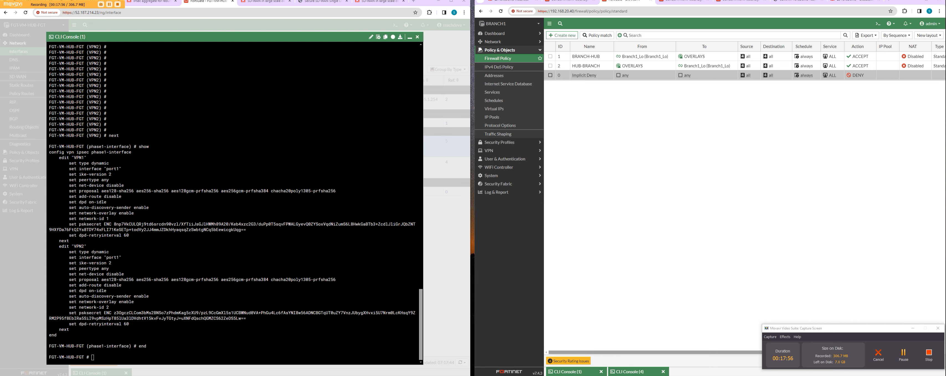
text(conf vpn ipsec phase2-interface)
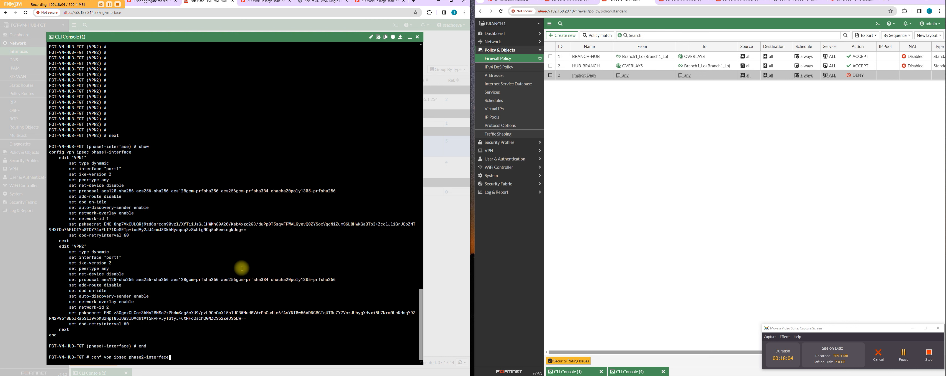
key(Return)
Step: Create the phase 2 entry VPN2 with phase1name VPN2 and save it
text(edit VPN2)
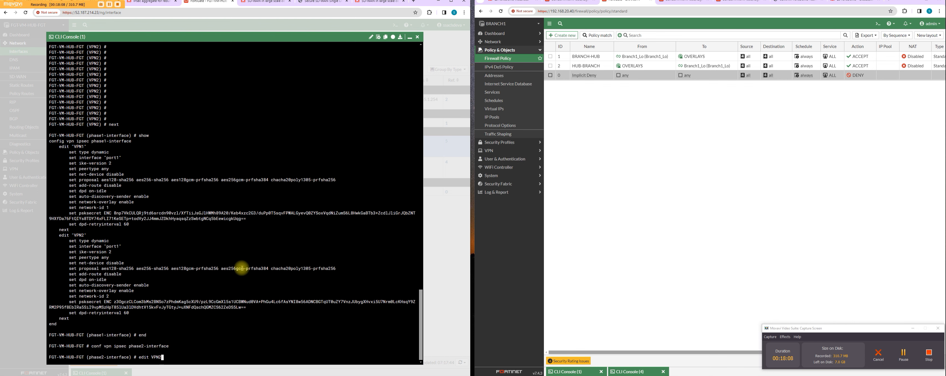
key(Return)
text(set phase1name VPN1)
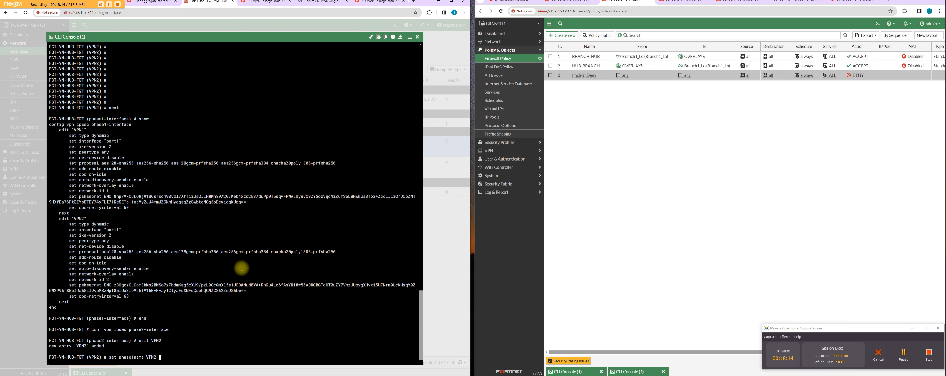
key(Return)
text(next)
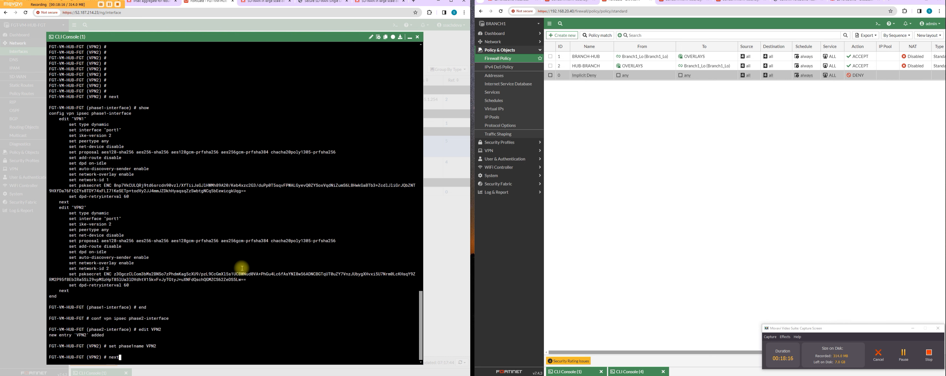
key(Return)
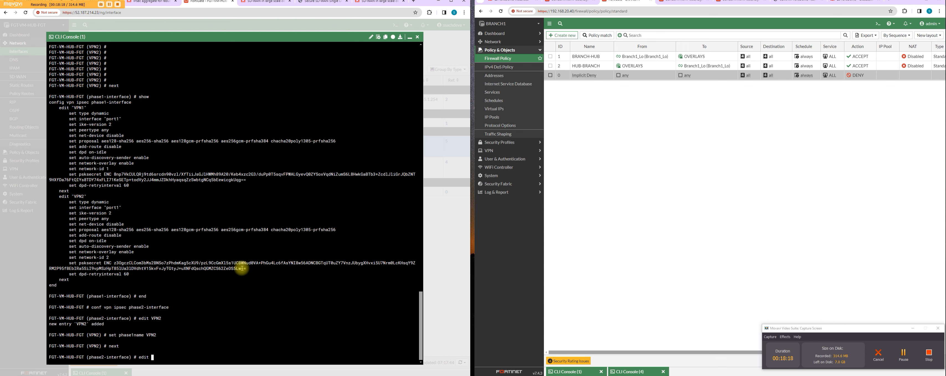
Step: Create the phase 2 entry VPN1 with phase1name VPN1 and save it
key(Return)
text(set phase1name VPN1)
key(Return)
text(s)
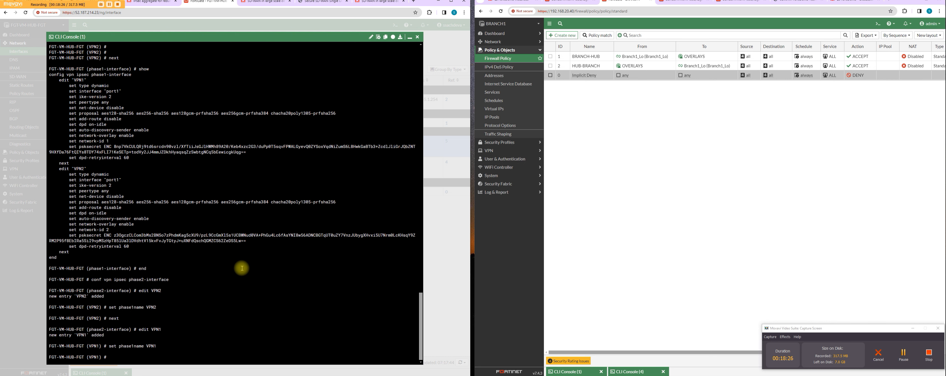
key(Return)
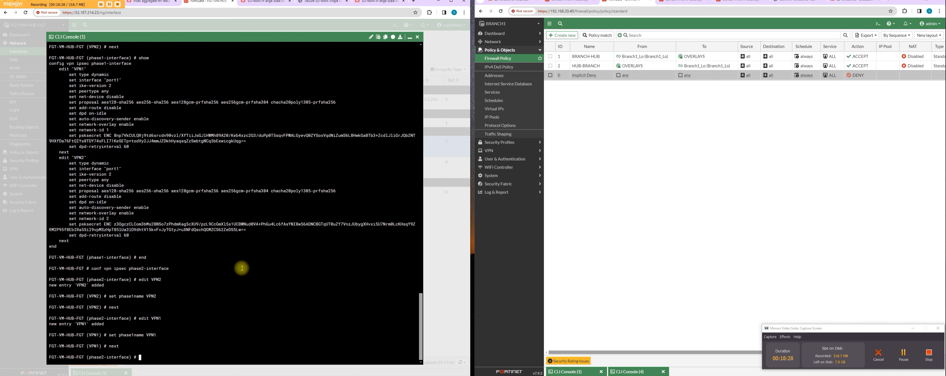
Step: Display the phase 2 configuration for both tunnels and end the phase2-interface configuration
text(show)
key(Return)
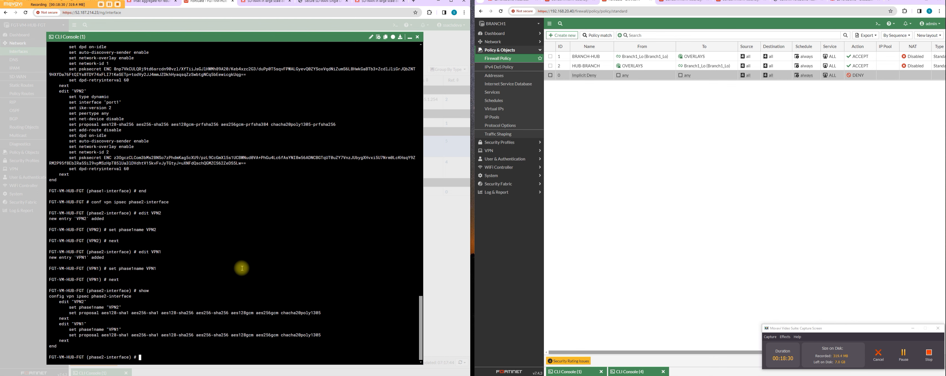
key(Return)
key(Return)
key(Return)
text(end)
key(Return)
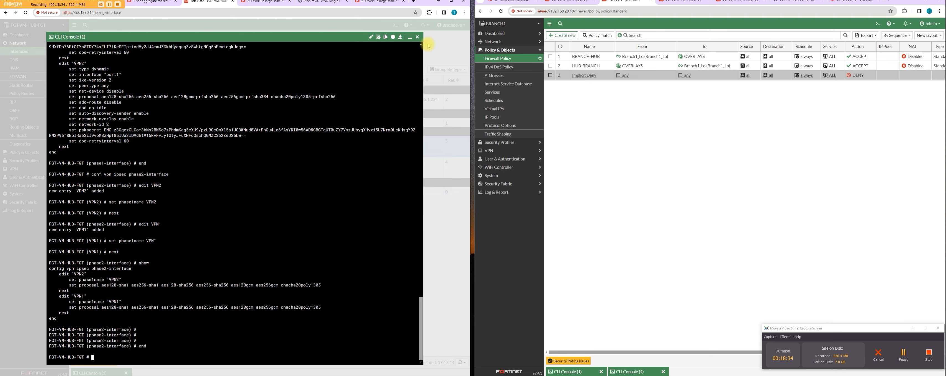
Step: Minimize the CLI console, reload the hub's interface list and expand the tunnels under WAN (port1)
click(409, 38)
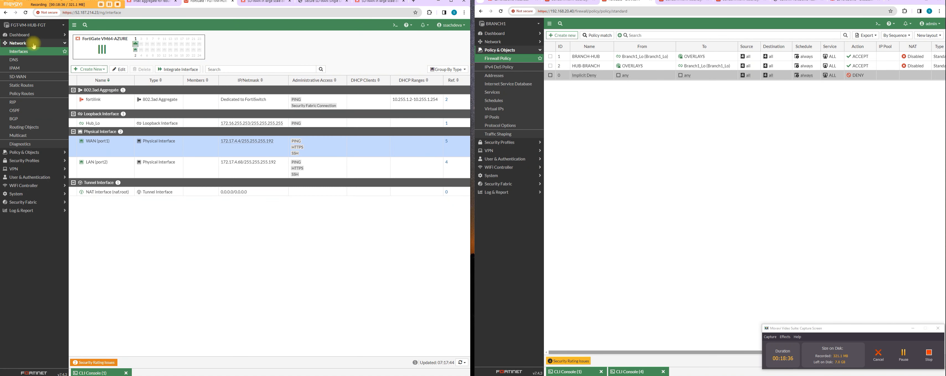
click(30, 51)
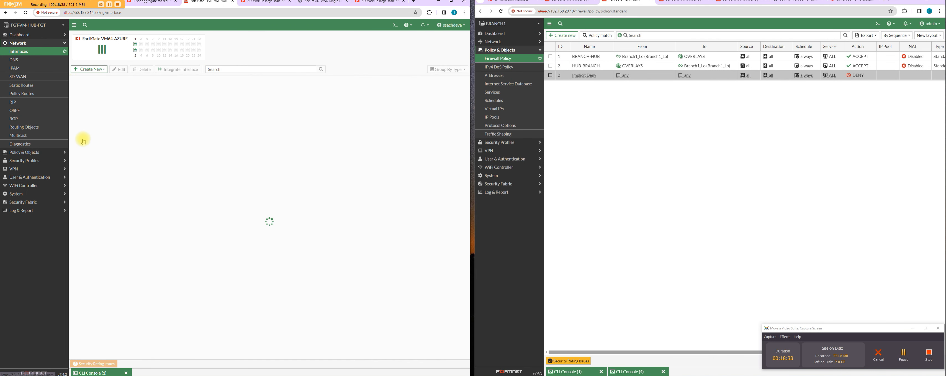
click(74, 141)
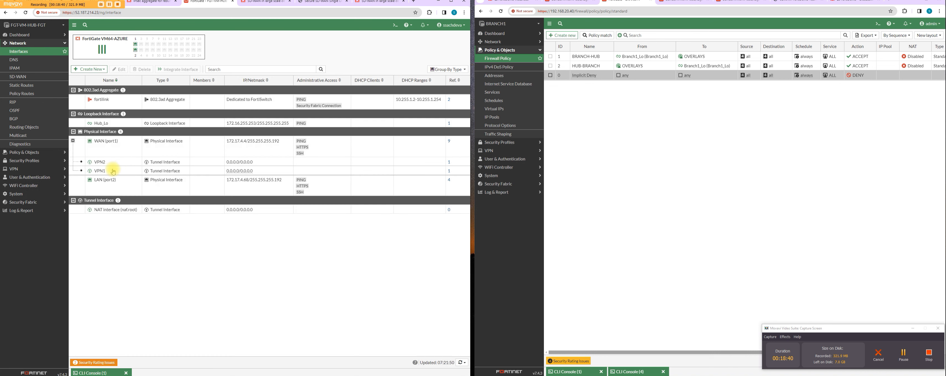
Step: Set the VPN2 tunnel interface's IP to 30.30.30.1 and its remote IP/netmask to 30.30.30.253/24
click(118, 162)
double_click(118, 162)
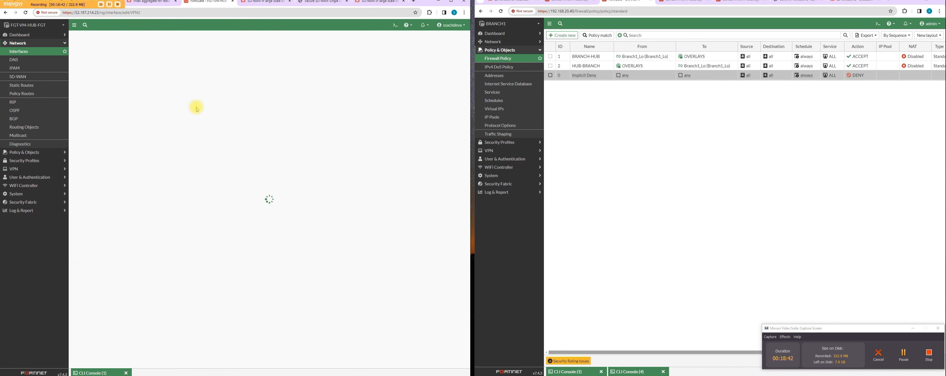
drag(144, 139, 88, 144)
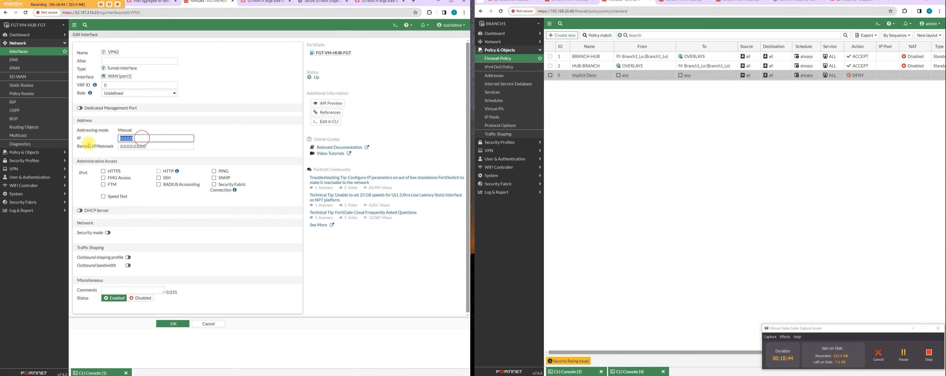
text(30)
text(.30.30.1)
key(Tab)
text(3)
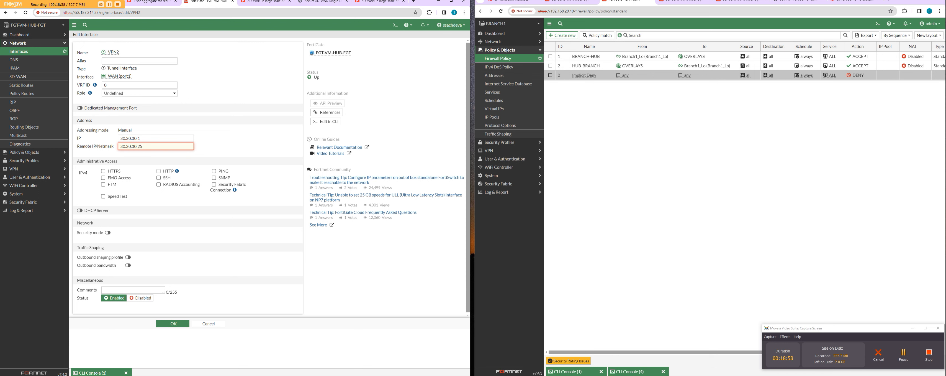
text(0.30.30.253/24)
Step: Allow PING administrative access on the VPN2 interface and save its settings
click(213, 171)
click(159, 146)
drag(158, 146, 112, 137)
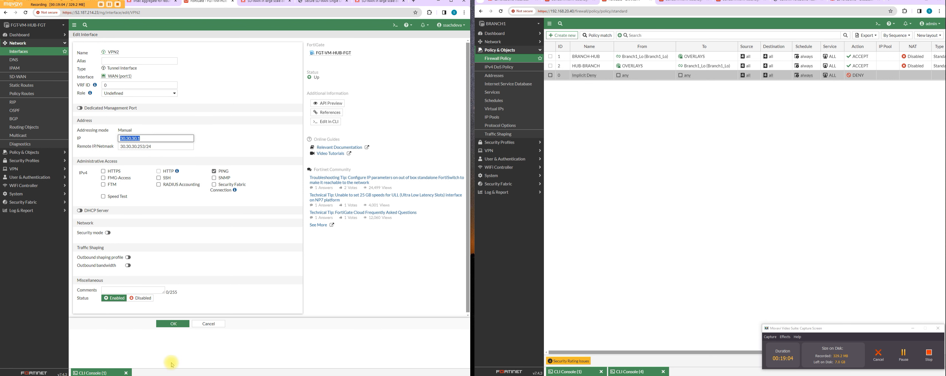
click(171, 324)
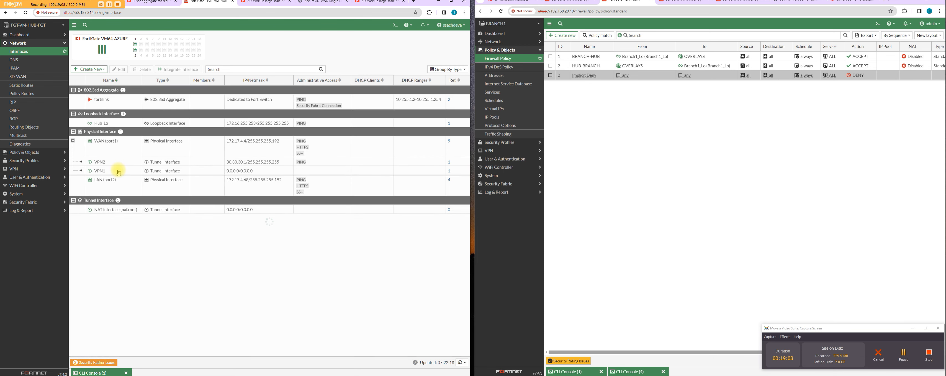
Step: Set the VPN1 tunnel interface's IP to 20.20.20.1 and remote IP/netmask to 20.20.20.253/24, and save it with PING administrative access allowed
double_click(119, 170)
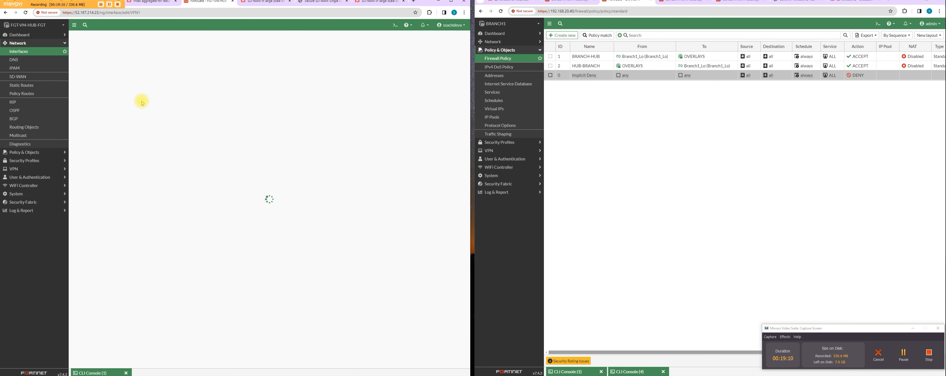
click(100, 140)
text(20.20.20.1)
key(Tab)
text(253)
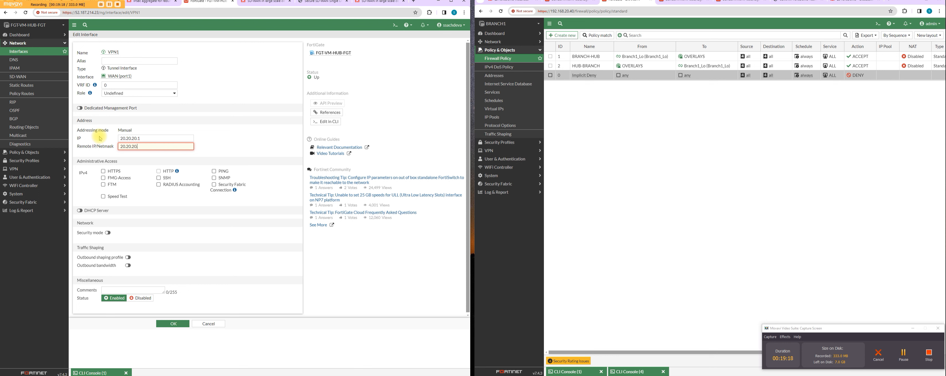
text(/24)
click(214, 171)
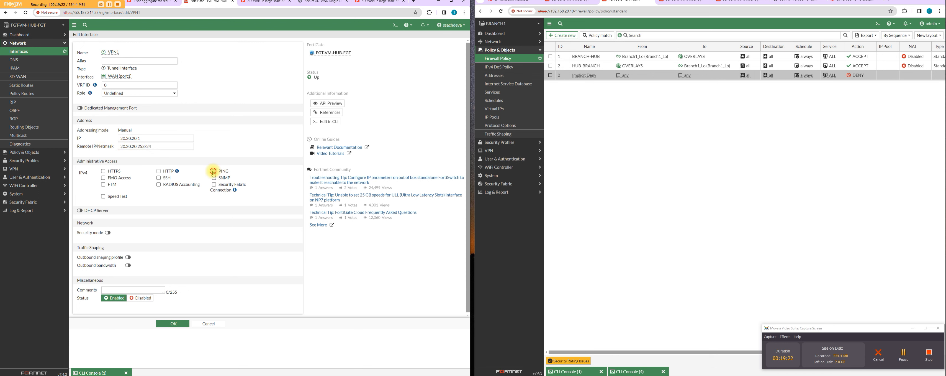
click(176, 323)
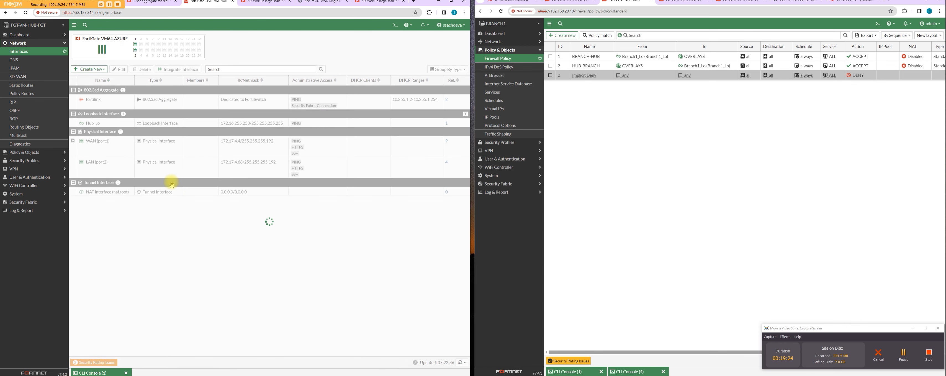
Step: Start a new firewall policy on the hub and name it HUB-BR
click(40, 152)
click(37, 60)
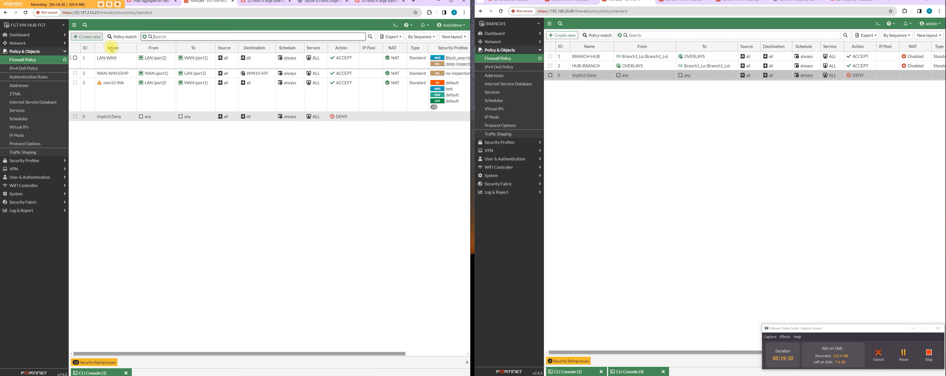
click(87, 37)
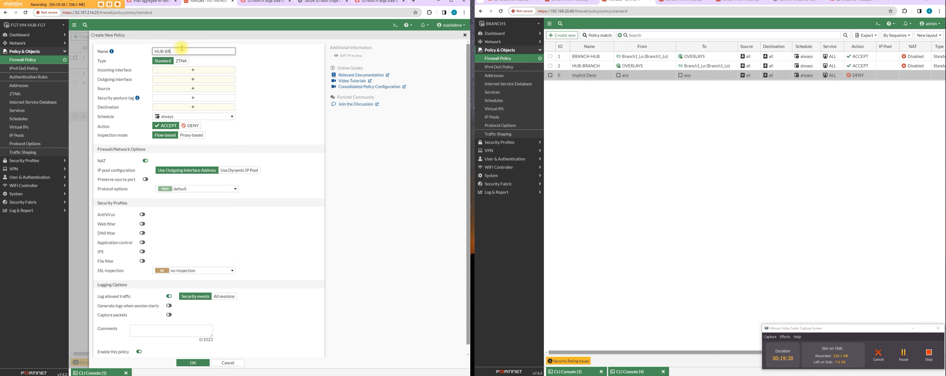
click(186, 69)
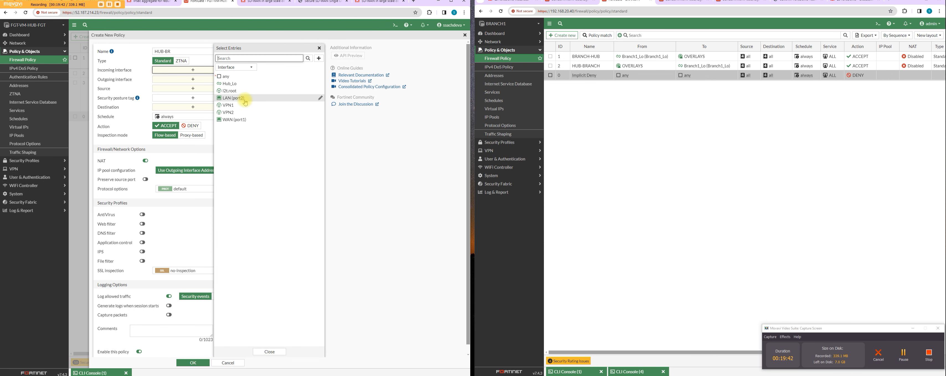
click(239, 120)
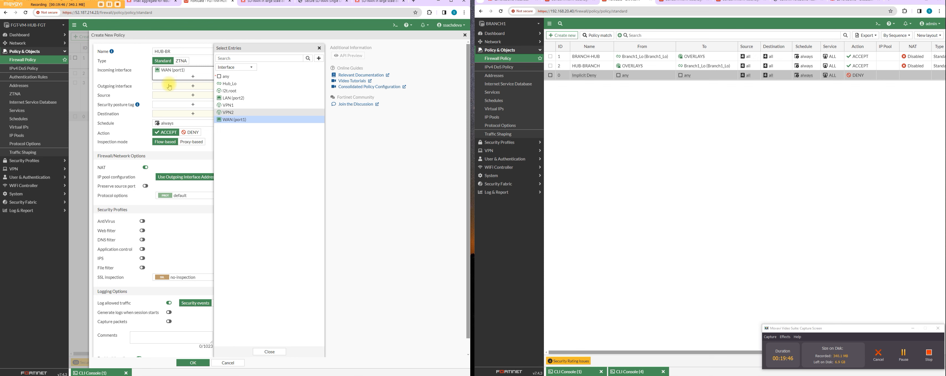
click(242, 105)
click(236, 113)
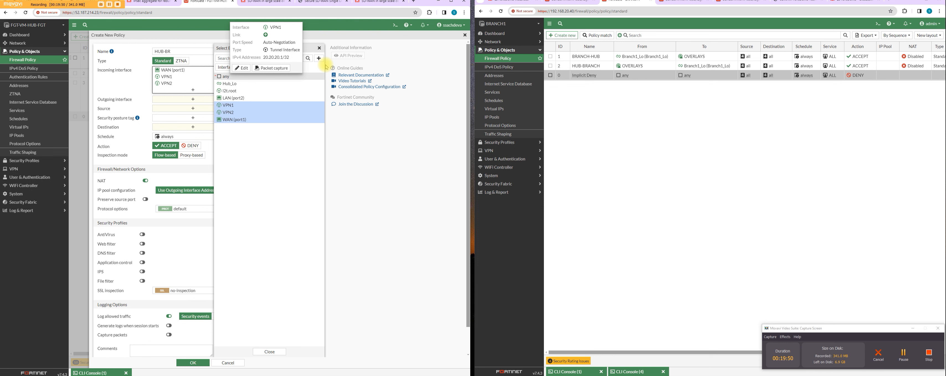
click(319, 48)
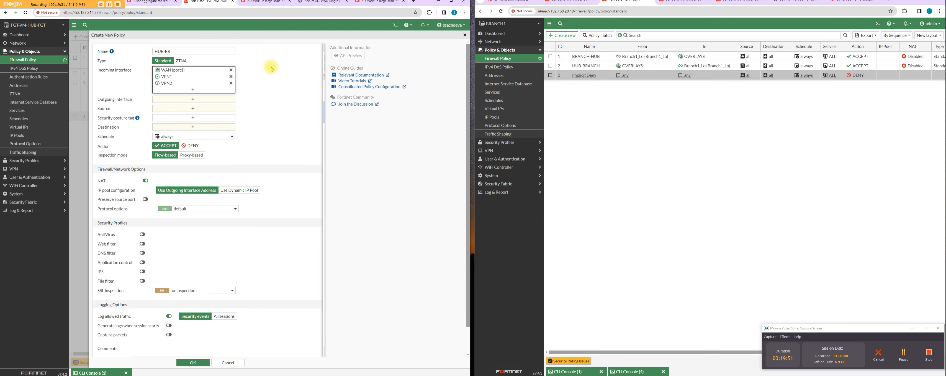
click(230, 70)
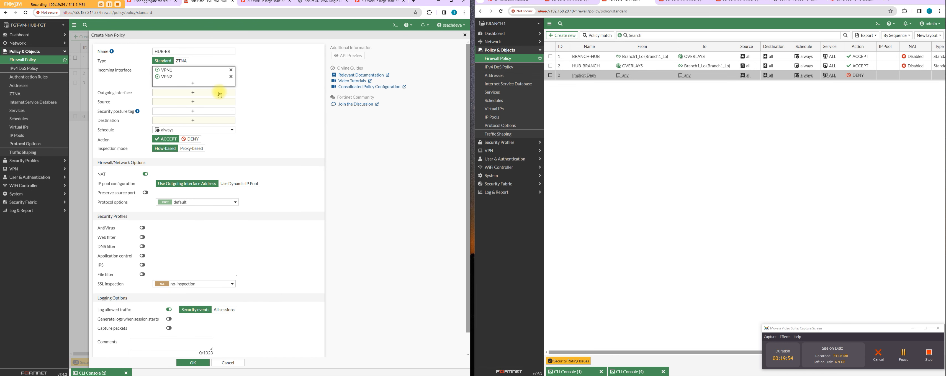
click(212, 80)
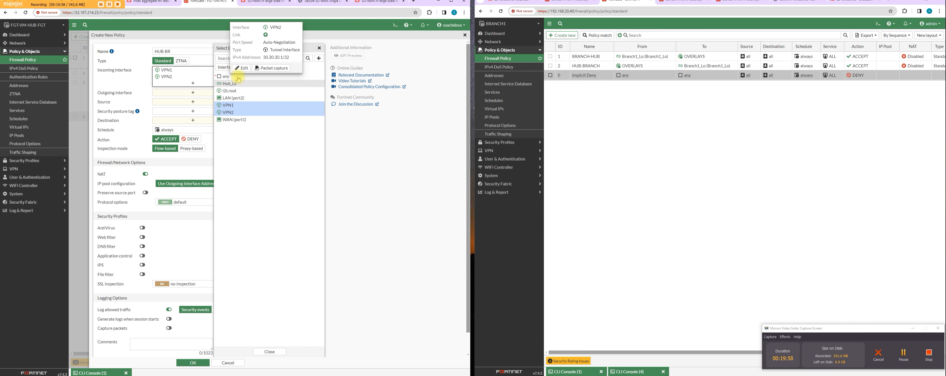
click(319, 48)
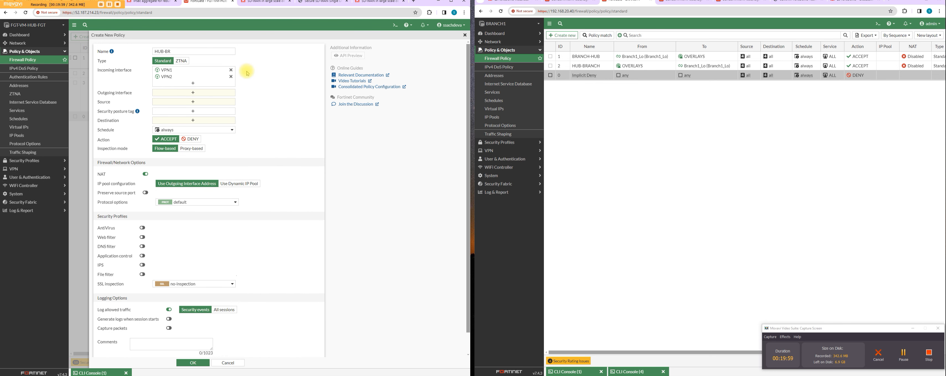
click(230, 70)
click(230, 69)
Step: Set the HUB-BR policy's incoming interface to LAN (port2) and its outgoing interfaces to VPN1 and VPN2
click(208, 71)
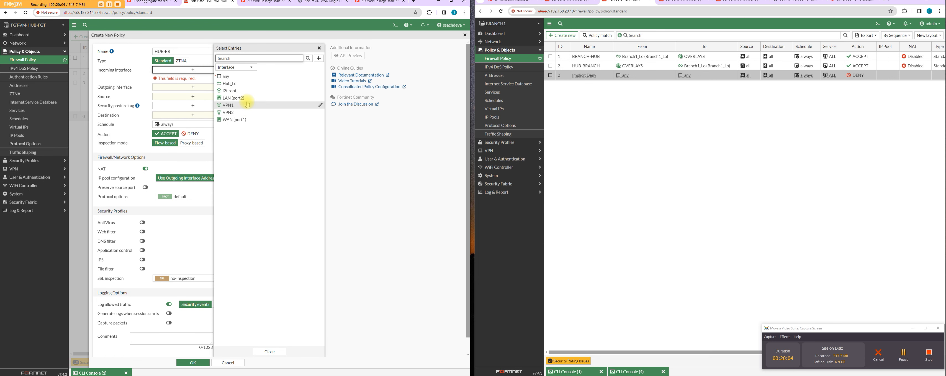
click(243, 97)
click(181, 86)
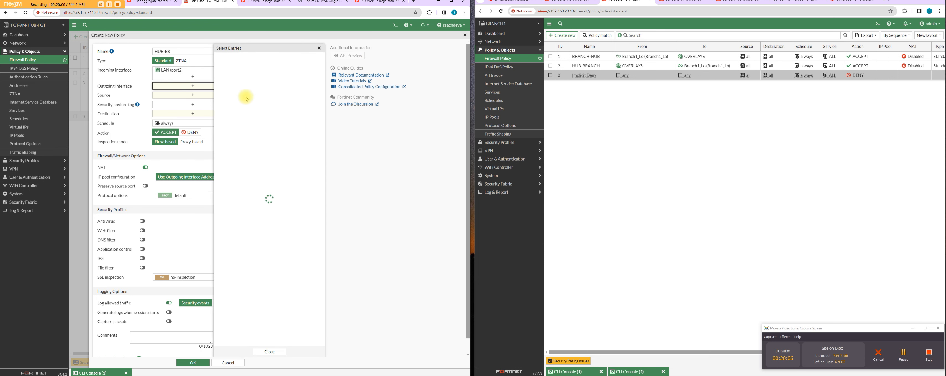
click(242, 104)
click(225, 113)
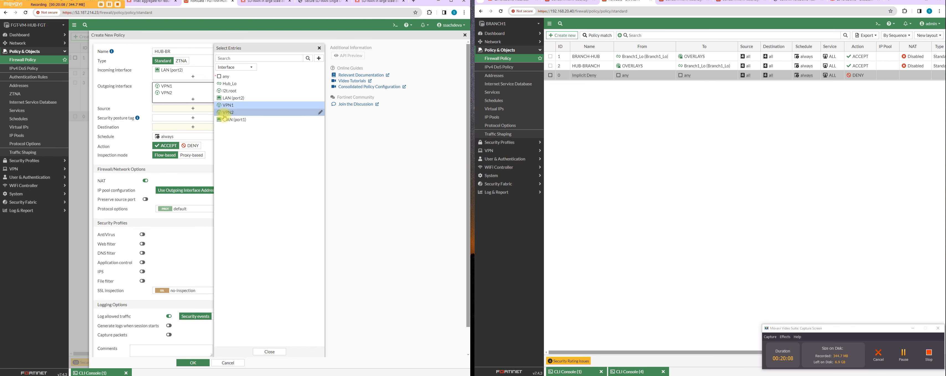
click(319, 47)
Step: Set the HUB-BR policy's source and destination to all and its service to ALL, and save it with NAT disabled
click(185, 111)
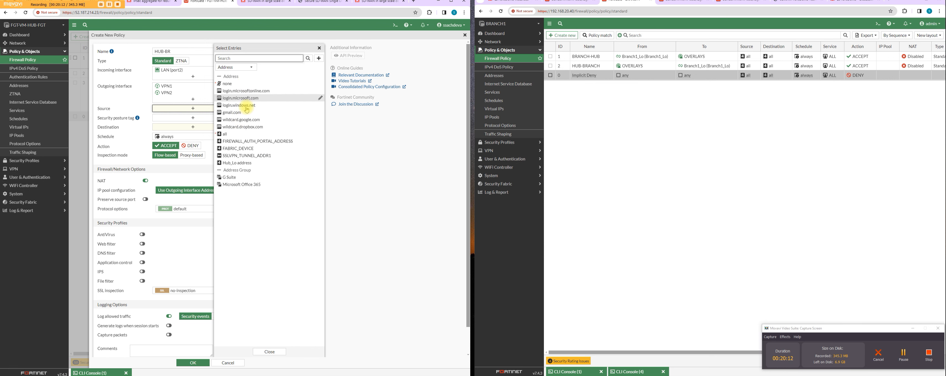
click(235, 134)
click(188, 132)
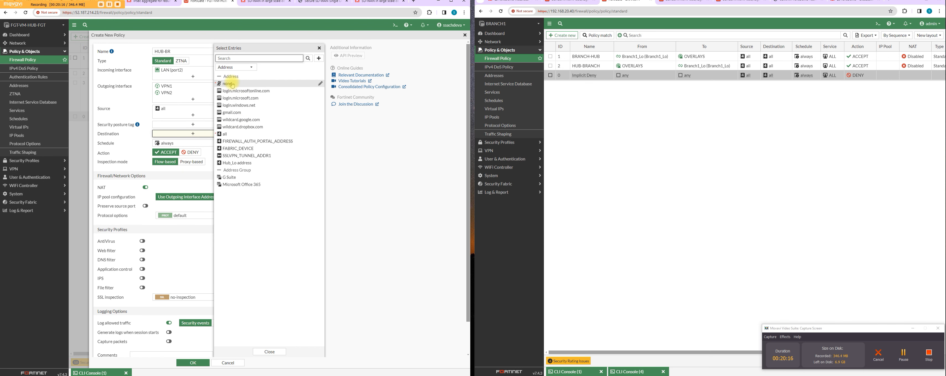
click(257, 134)
click(178, 162)
click(231, 91)
click(194, 362)
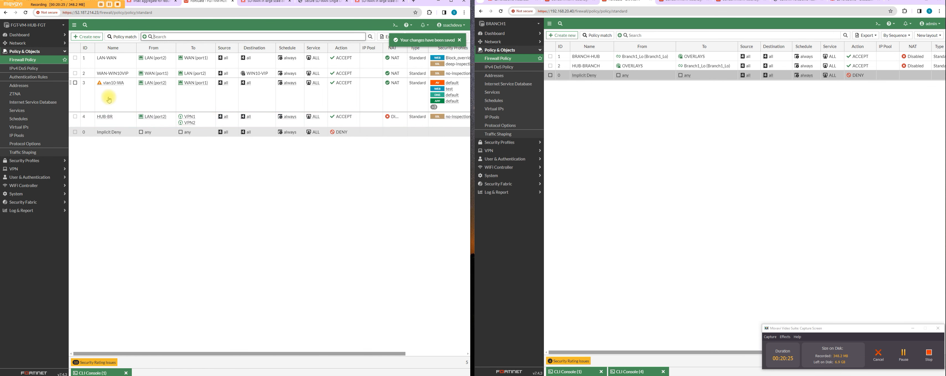
Step: Create a reverse copy of the HUB-BR policy directly below it
right_click(122, 118)
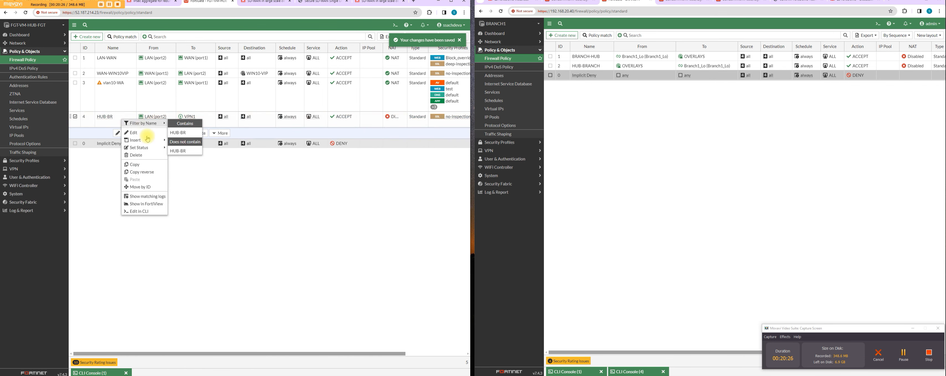
click(156, 172)
right_click(105, 136)
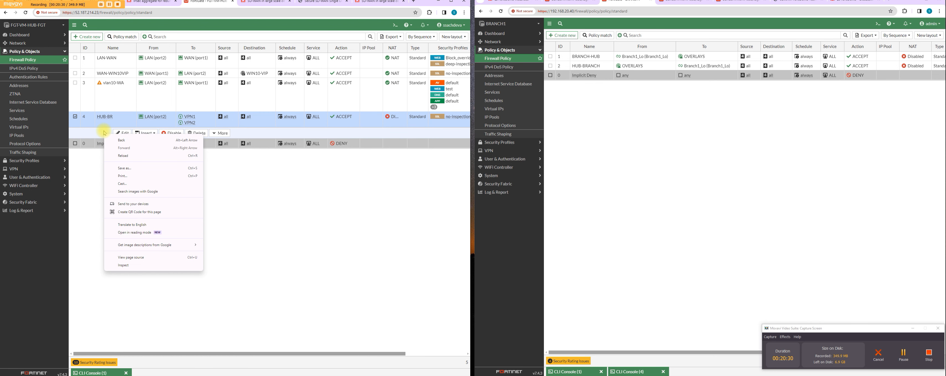
key(Escape)
right_click(104, 125)
mouse_move(138, 186)
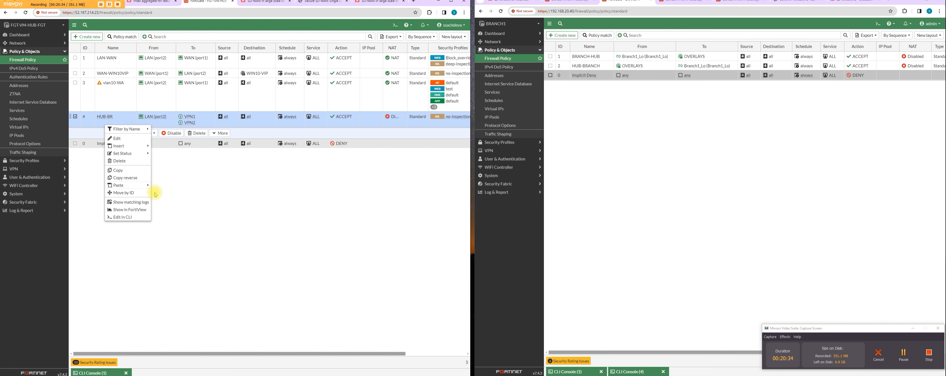
click(163, 193)
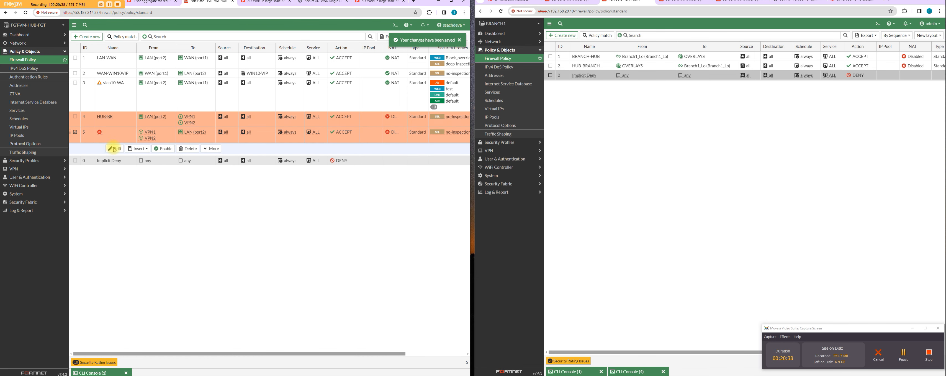
Step: Name the reversed policy BR-HUB, enable it and save the changes
click(114, 149)
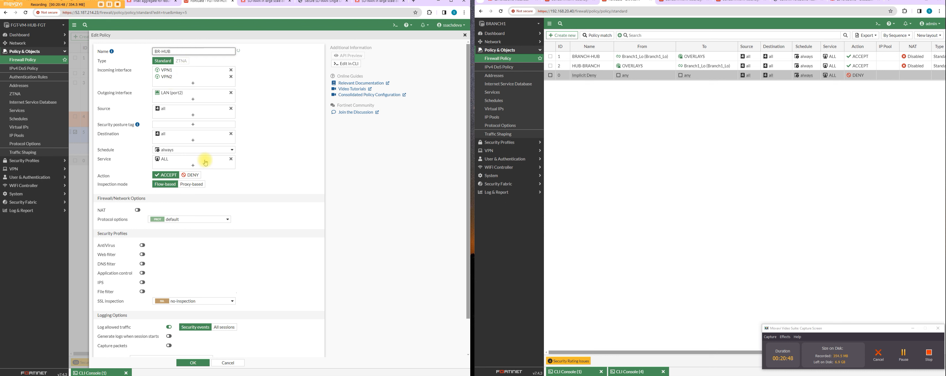
scroll(169, 249, down, 2)
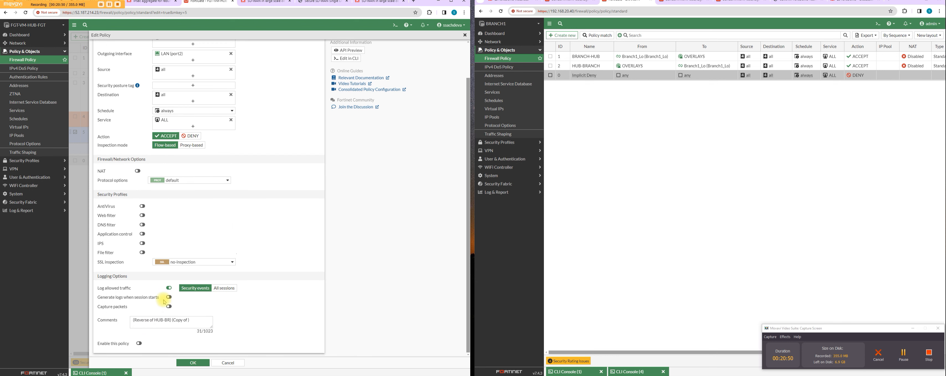
click(143, 345)
click(194, 360)
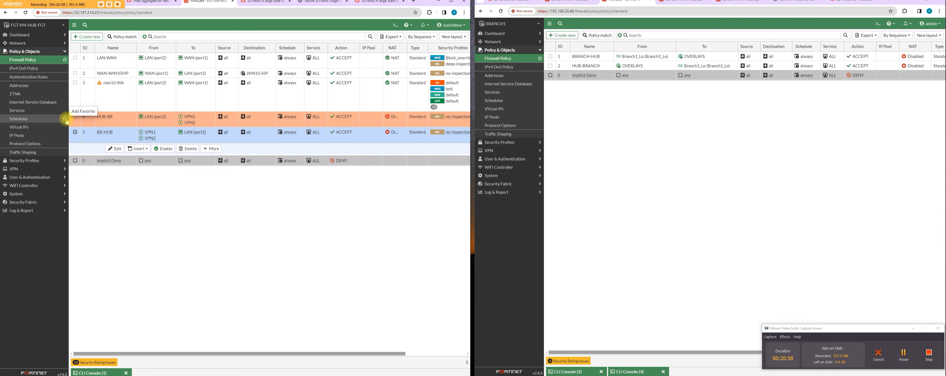
Step: Move the HUB-BR and BR-HUB policies above LAN-WAN, placing BR-HUB first in the policy list
drag(69, 119, 73, 59)
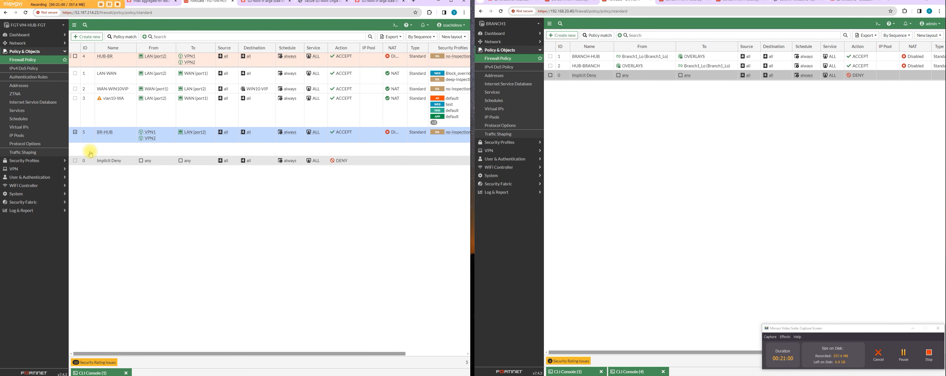
drag(76, 140, 75, 65)
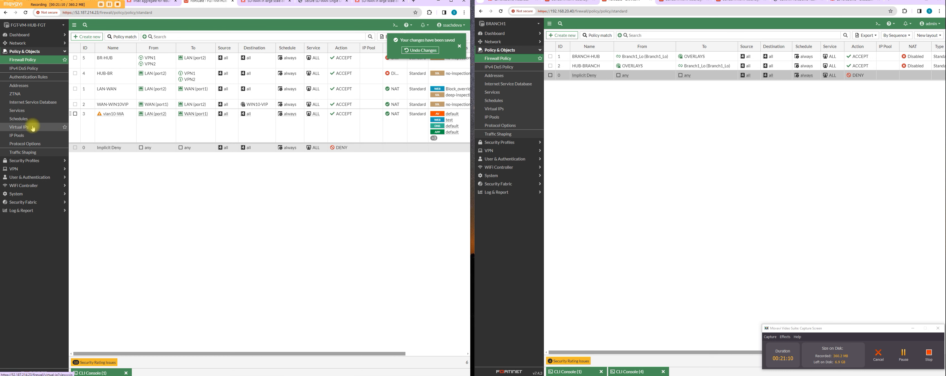
Step: Run show router bgp in a new hub CLI console and examine the neighbor groups, neighbor ranges and advertised network prefix
click(395, 24)
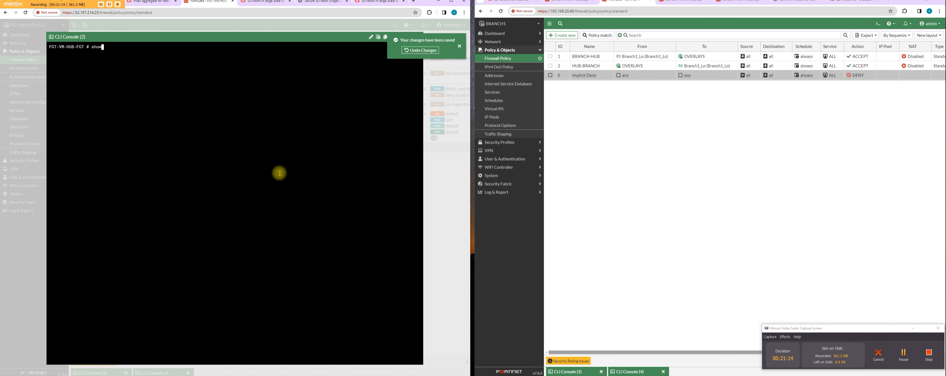
text(show router bgp)
key(Return)
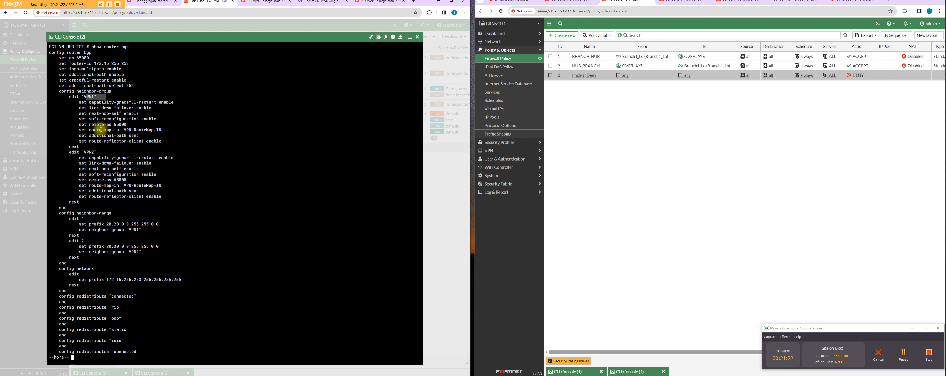
drag(87, 152, 109, 152)
drag(121, 180, 162, 191)
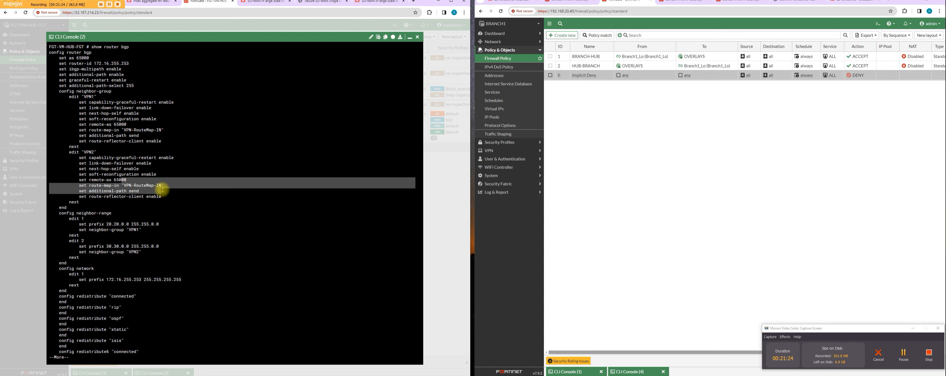
drag(98, 224, 154, 251)
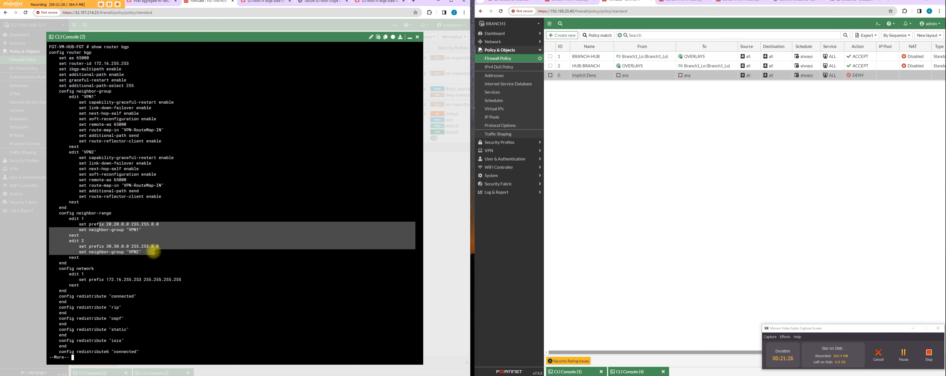
drag(114, 224, 126, 230)
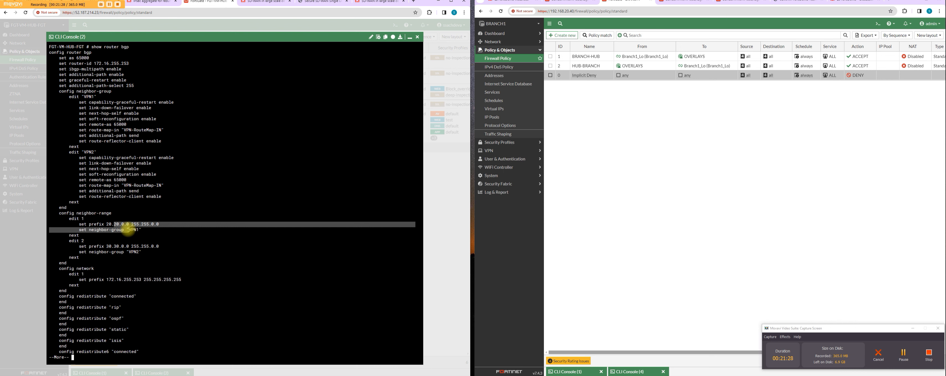
drag(102, 275, 191, 282)
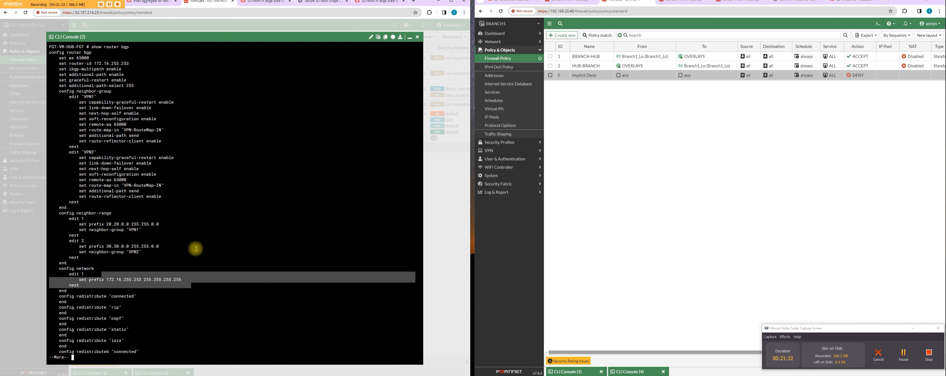
click(131, 152)
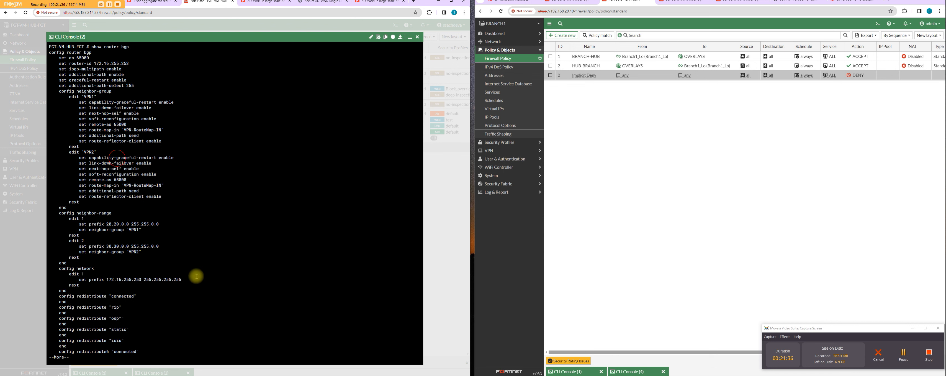
Step: Run show router route-map in the hub CLI console and examine the VPN-RouteMap-IN rules, their match communities and route tags
key(Return)
key(Return)
key(Return)
key(Return)
key(Return)
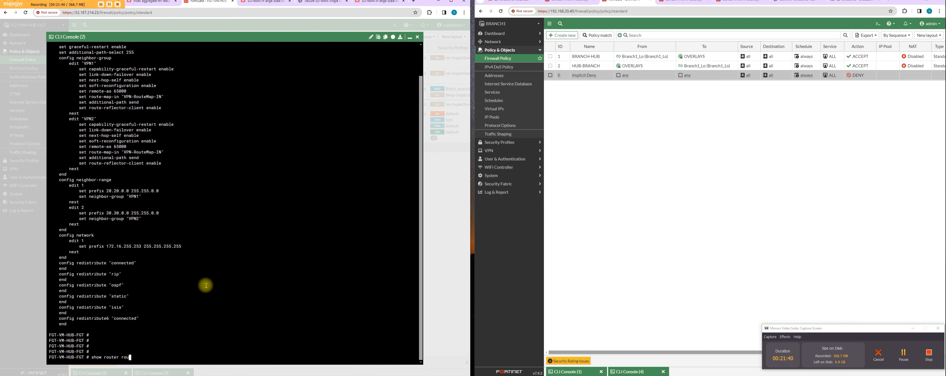
text(show router route-map)
key(Return)
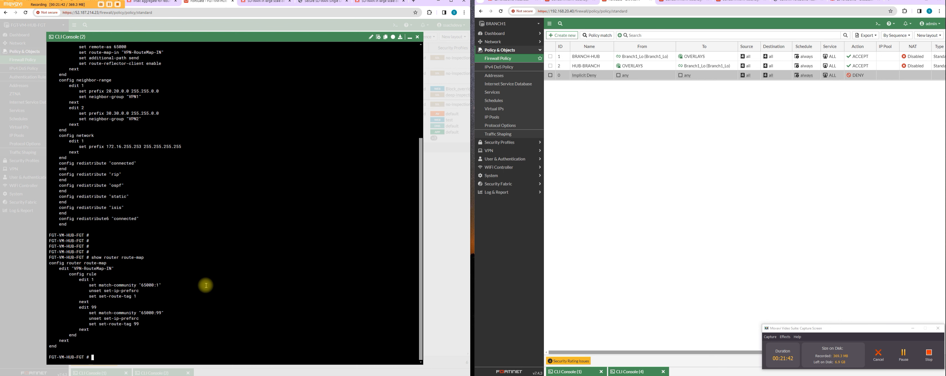
drag(163, 329, 73, 265)
drag(132, 295, 159, 286)
click(145, 325)
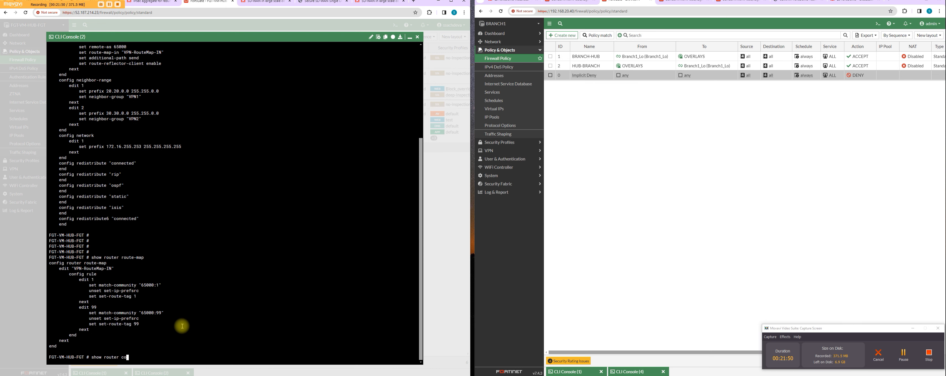
Step: Run show router community-list on the hub, review its entries against the route map and minimize the console
key(Return)
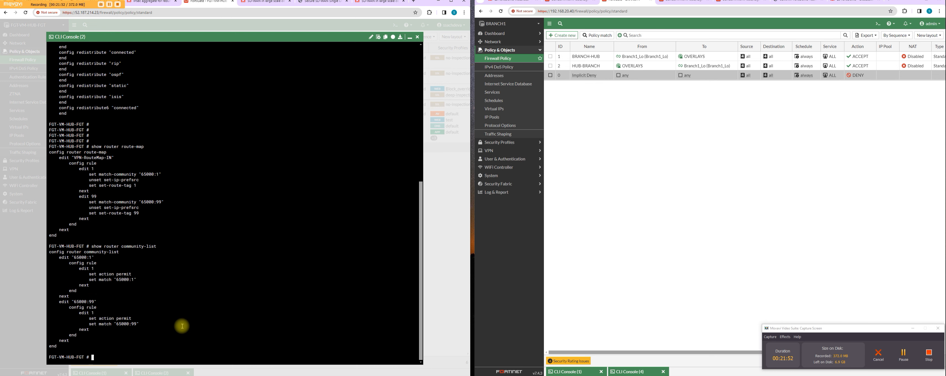
drag(155, 329, 43, 246)
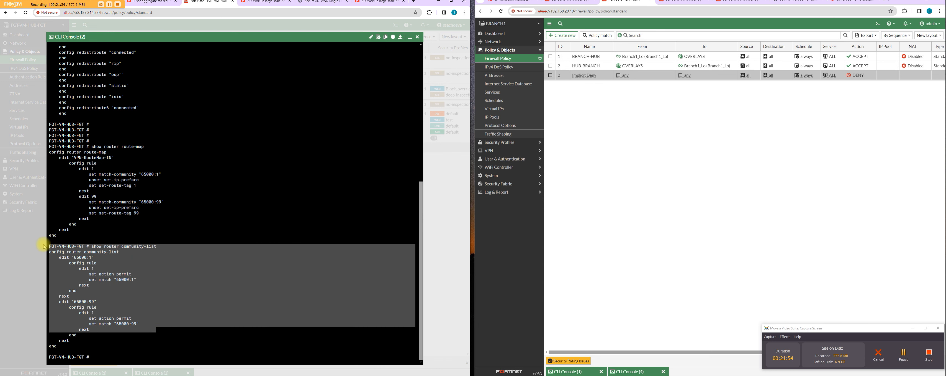
click(140, 280)
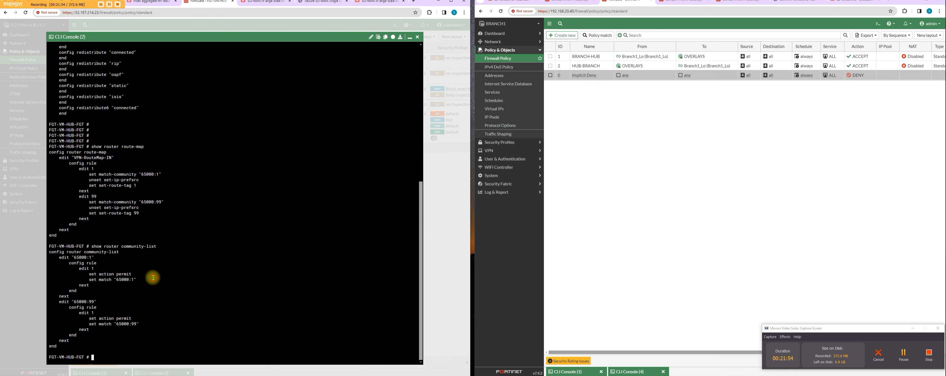
click(409, 37)
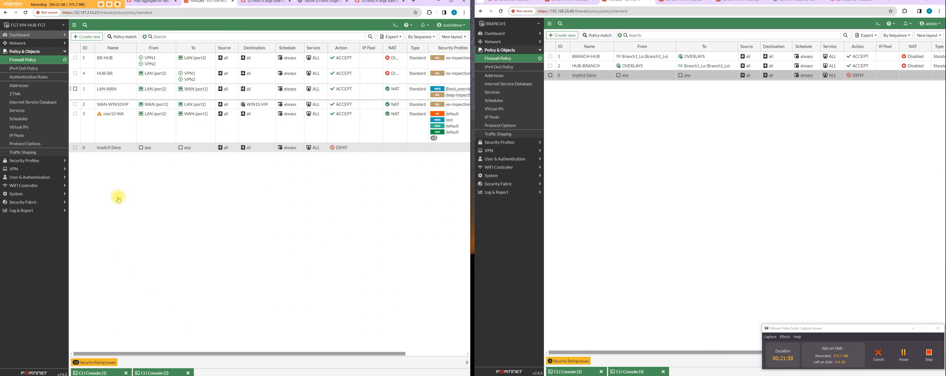
click(154, 372)
drag(138, 335, 63, 65)
drag(218, 157, 226, 152)
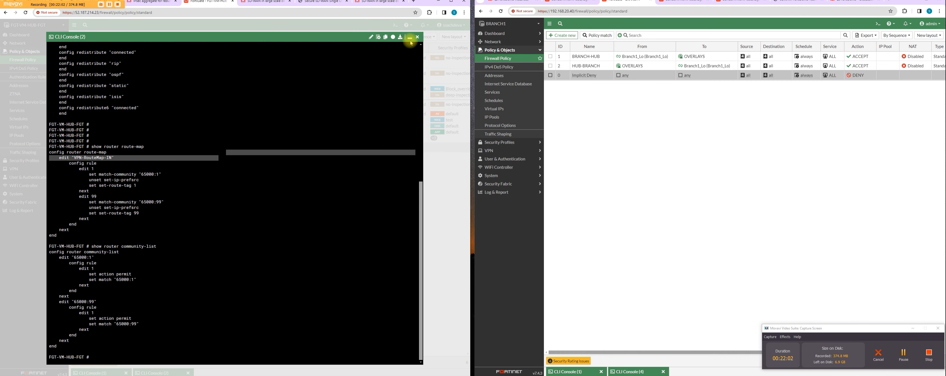
click(410, 38)
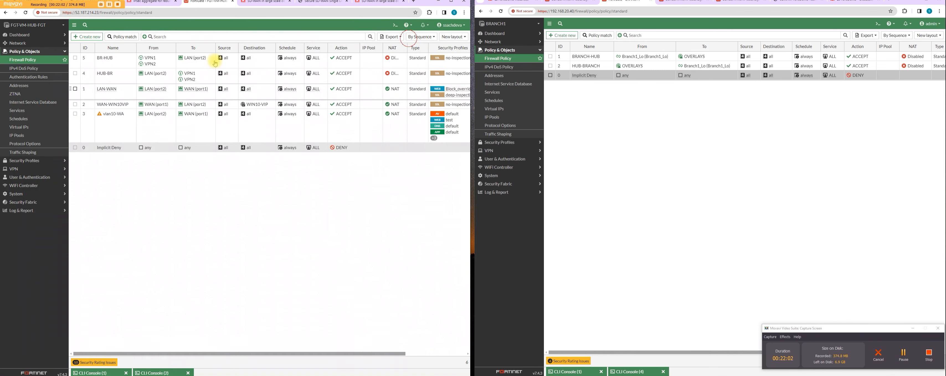
Step: Examine the IPsec monitors on BRANCH1 and the hub, comparing the status and remote gateways of both VPN tunnels
click(516, 34)
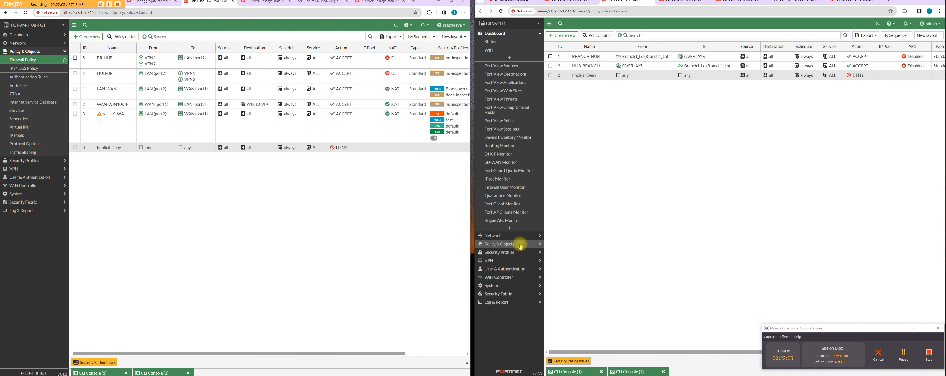
click(512, 180)
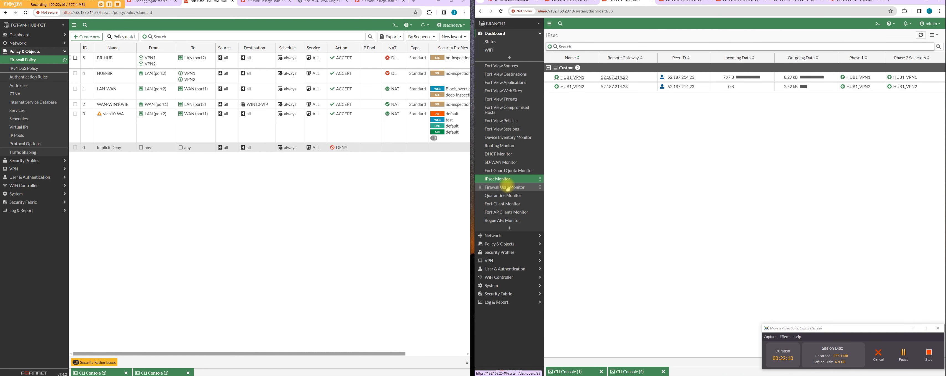
click(35, 35)
click(28, 181)
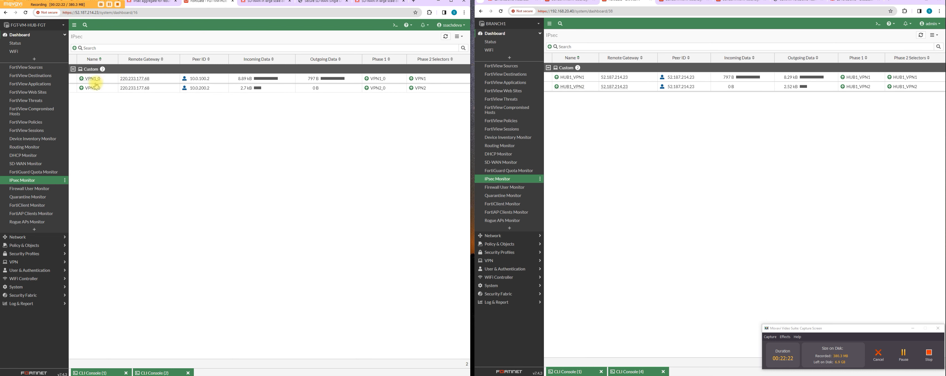
click(85, 80)
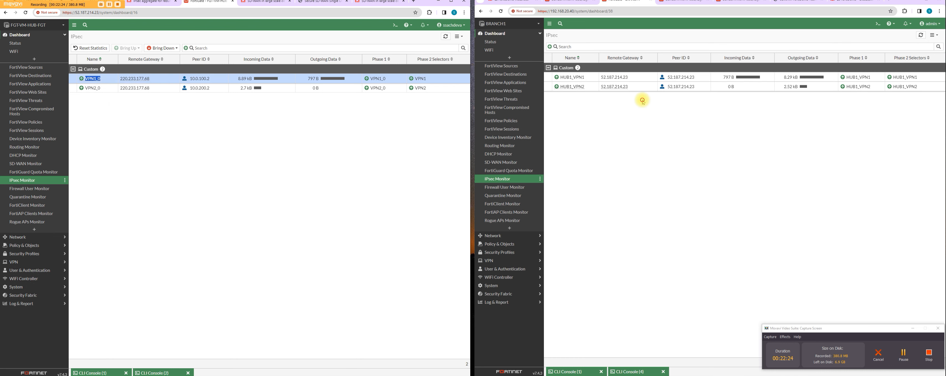
drag(634, 88, 602, 94)
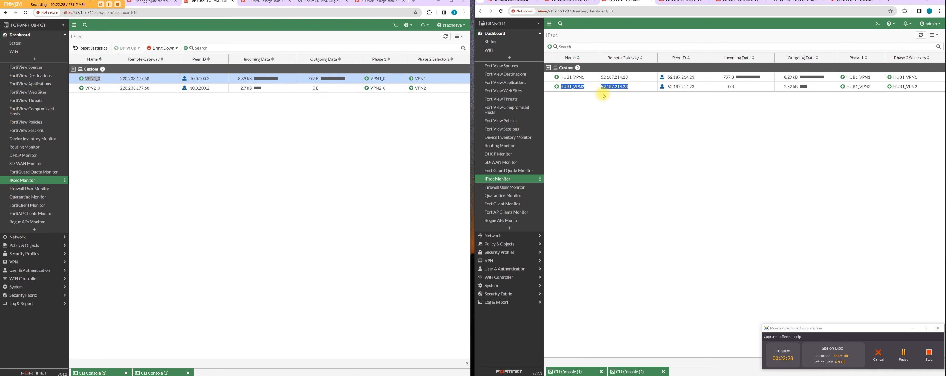
drag(604, 96, 603, 93)
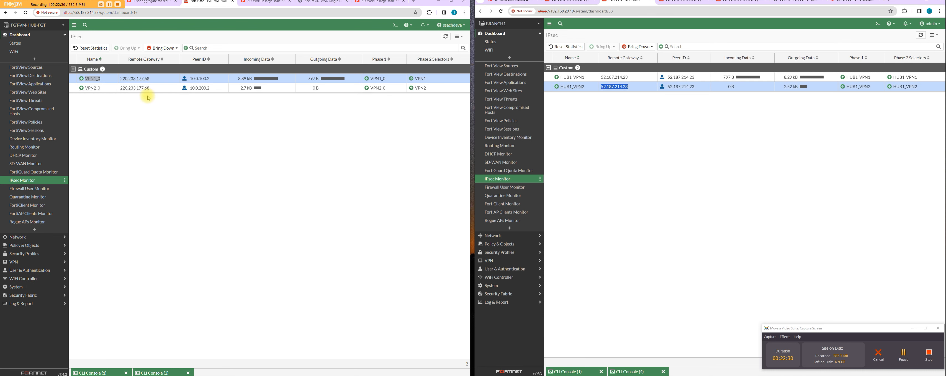
drag(150, 91, 109, 92)
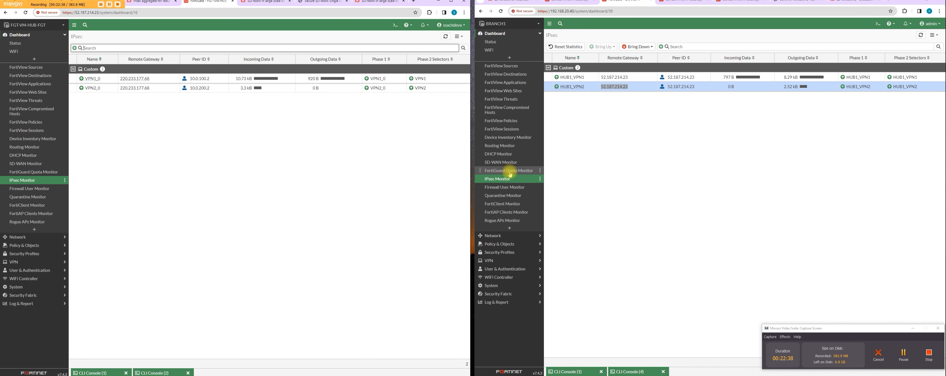
Step: Examine the routing monitors on BRANCH1 and the hub for the BGP-learned loopback routes and the branch's static tunnel routes
click(510, 147)
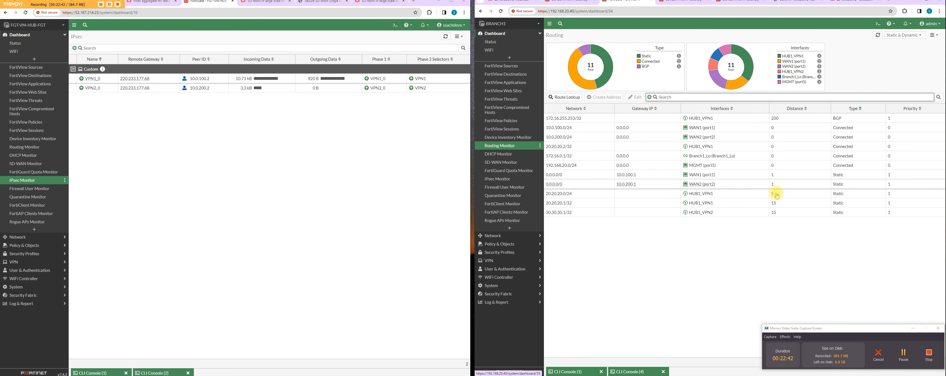
click(566, 118)
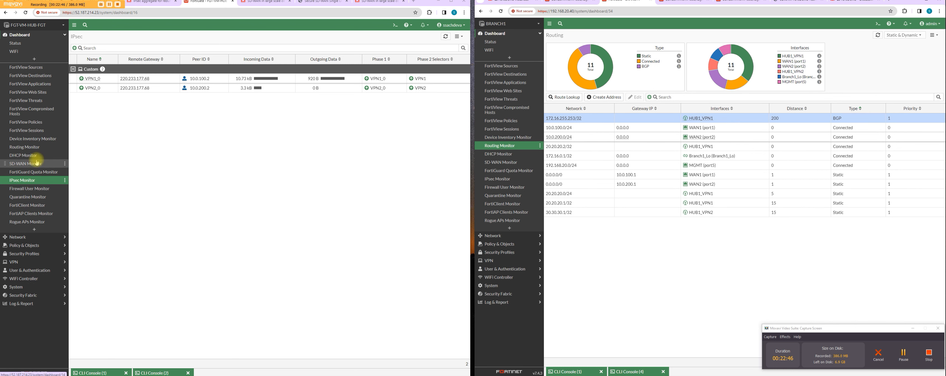
click(35, 147)
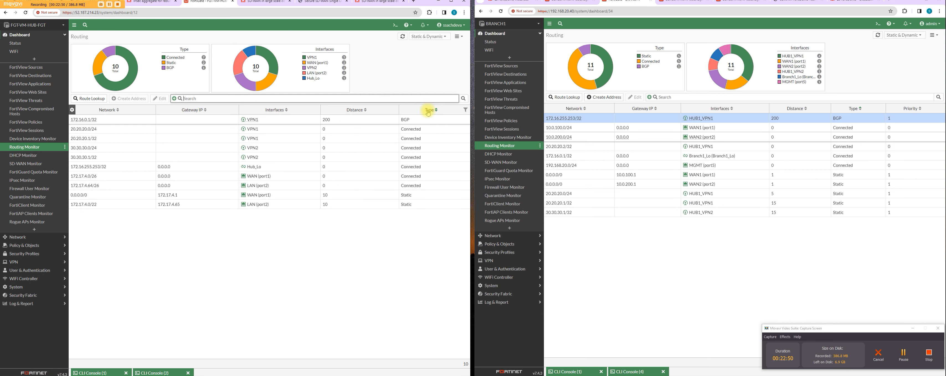
drag(99, 122, 71, 123)
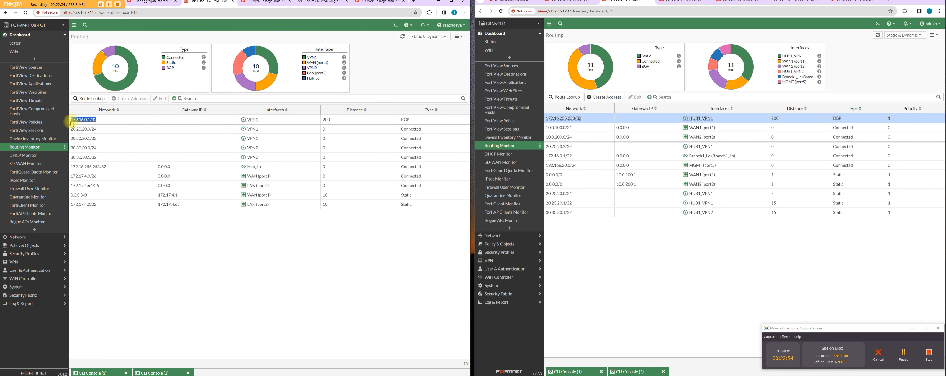
click(98, 120)
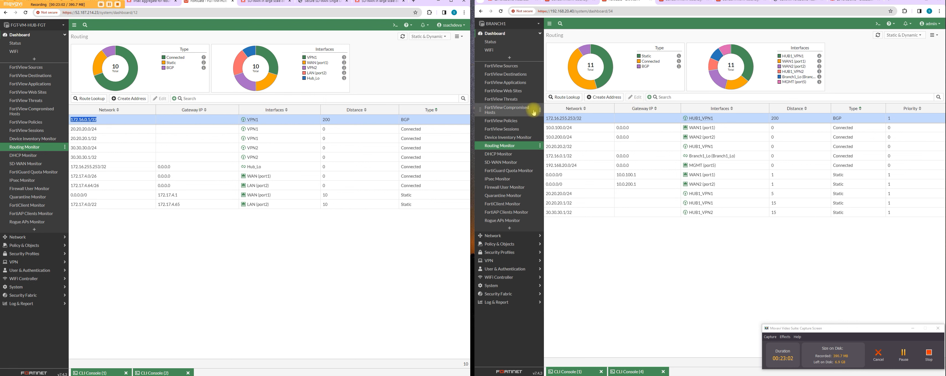
drag(584, 119, 545, 121)
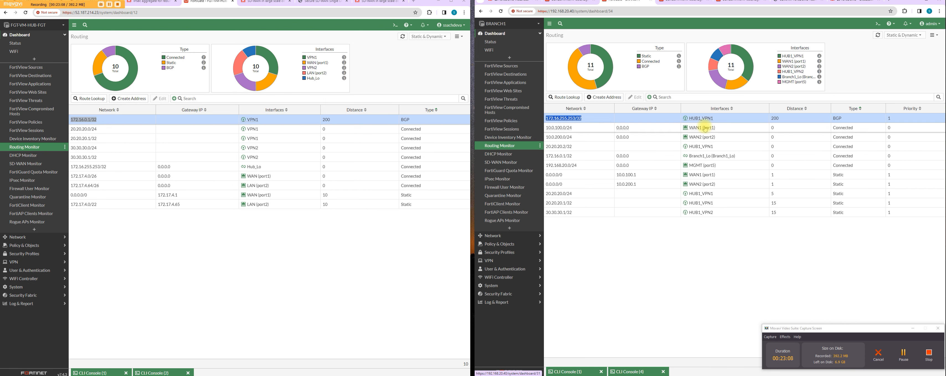
click(253, 222)
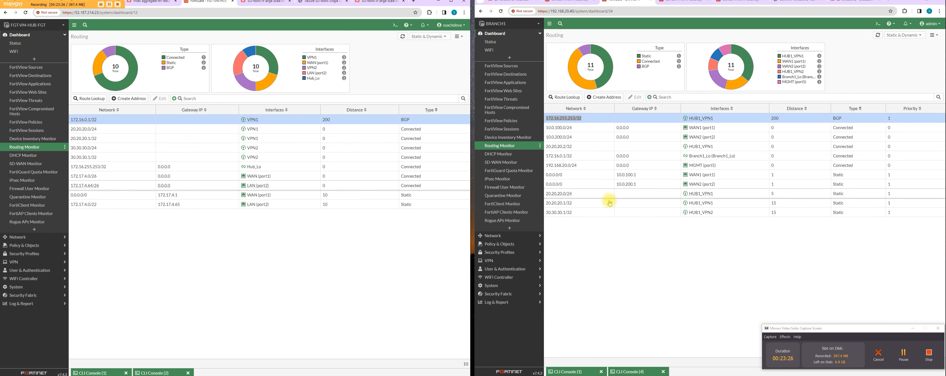
click(571, 214)
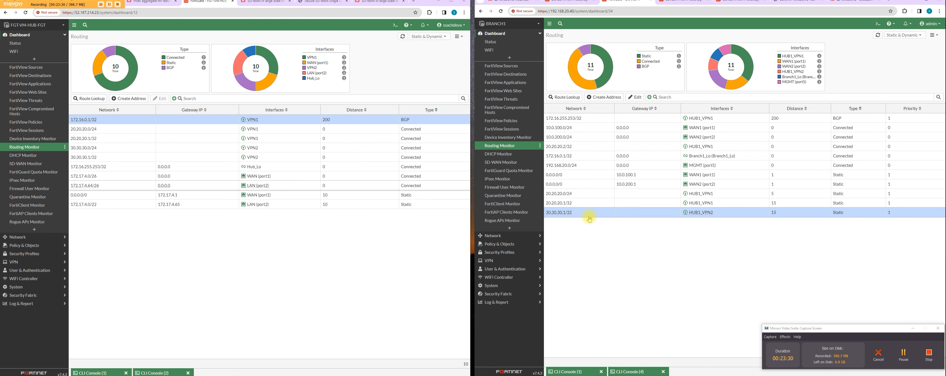
Step: Check the hub VPN2 interface's IP and remote IP/netmask, keep its settings, and return to the hub's firewall policy list
click(30, 237)
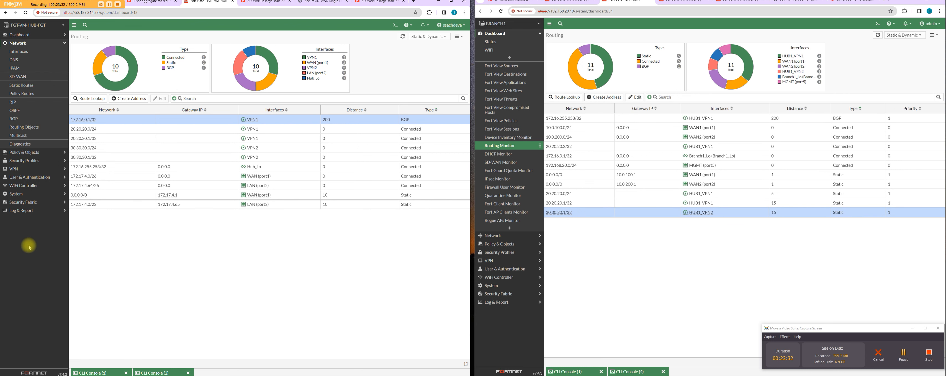
click(34, 51)
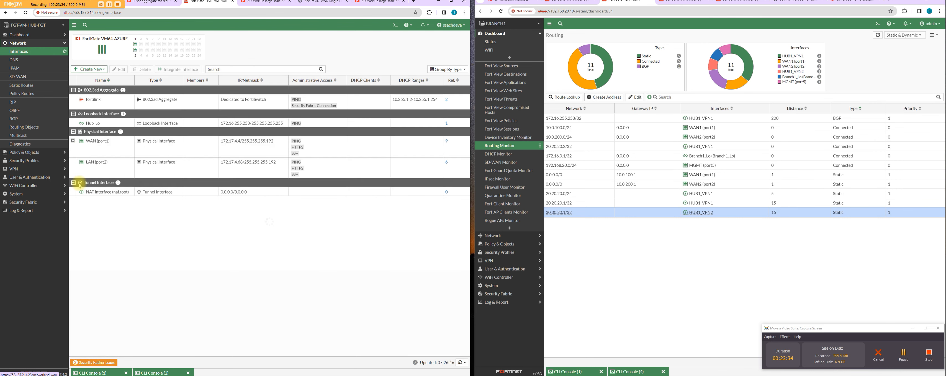
click(73, 142)
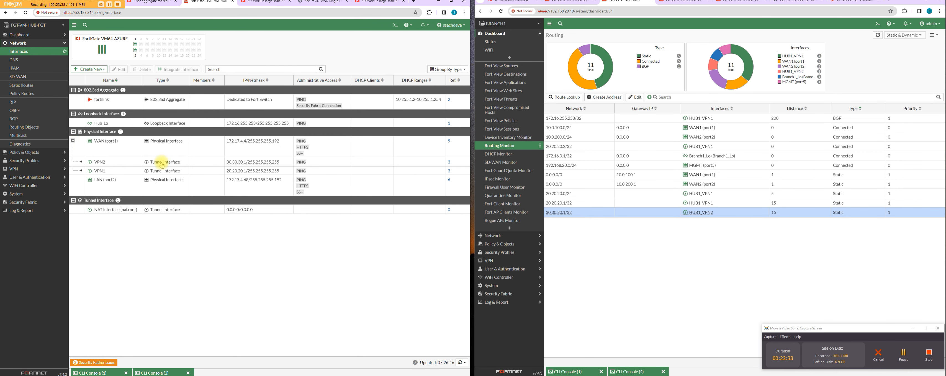
click(200, 168)
double_click(200, 163)
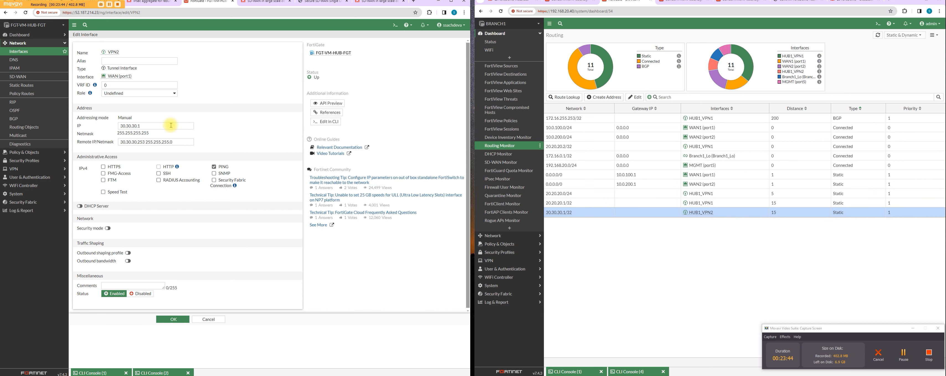
drag(181, 125, 92, 129)
click(143, 142)
click(173, 319)
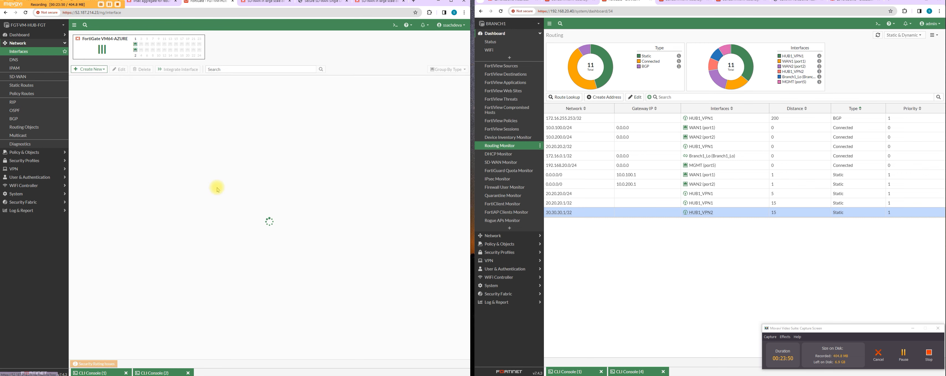
click(73, 141)
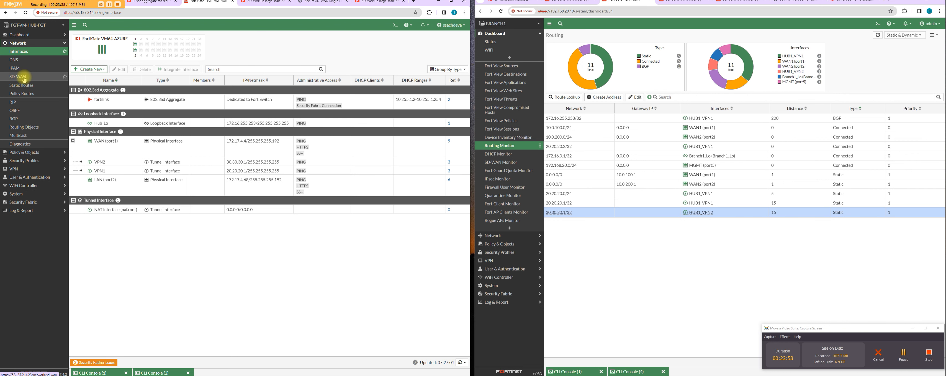
click(39, 152)
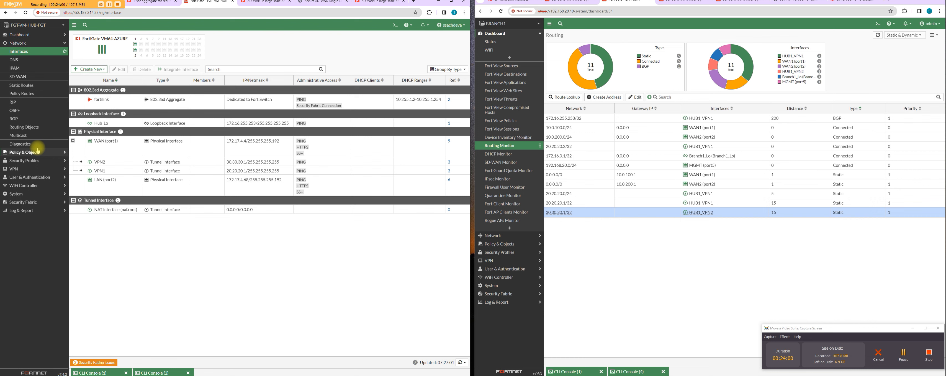
click(31, 63)
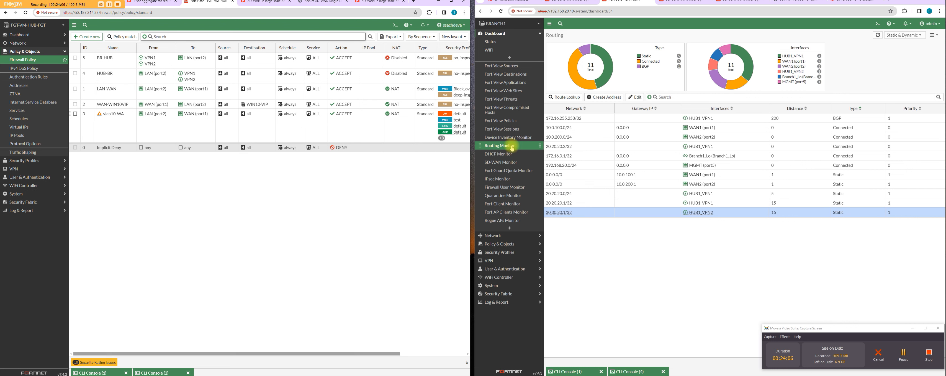
Step: Configure BRANCH1's HUB1_VPN2 tunnel interface with IP 30.30.30.2, remote IP/netmask 30.30.30.1/24 and PING access, and save it
click(515, 235)
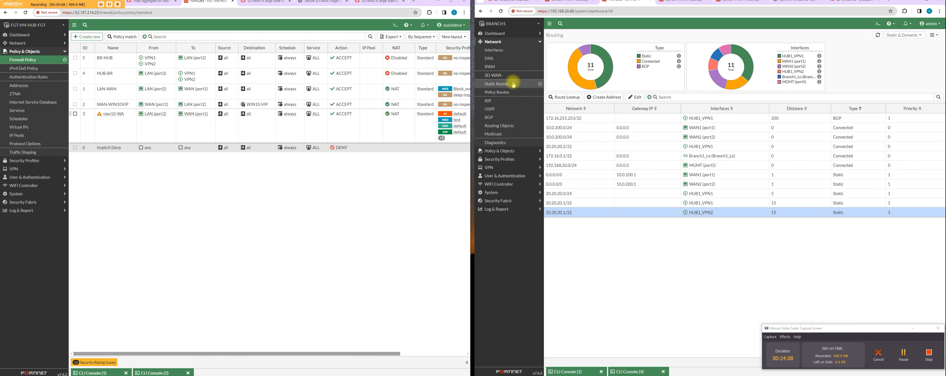
click(513, 51)
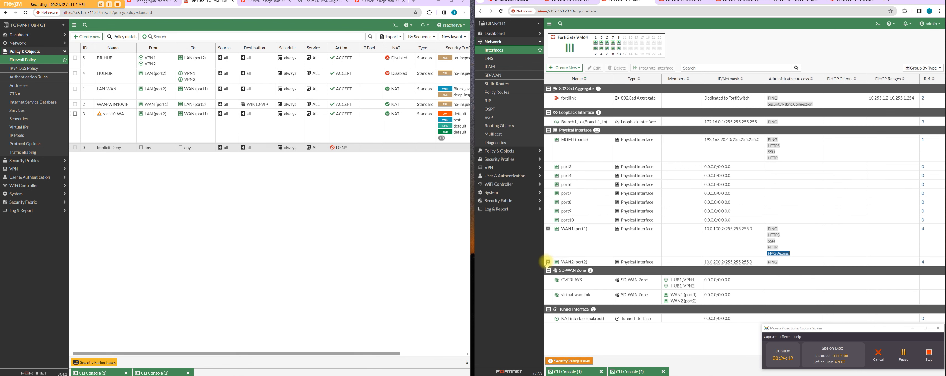
click(548, 262)
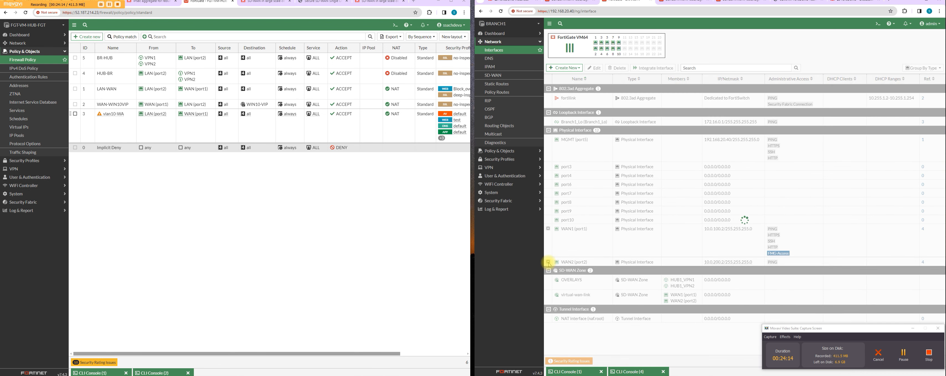
double_click(664, 268)
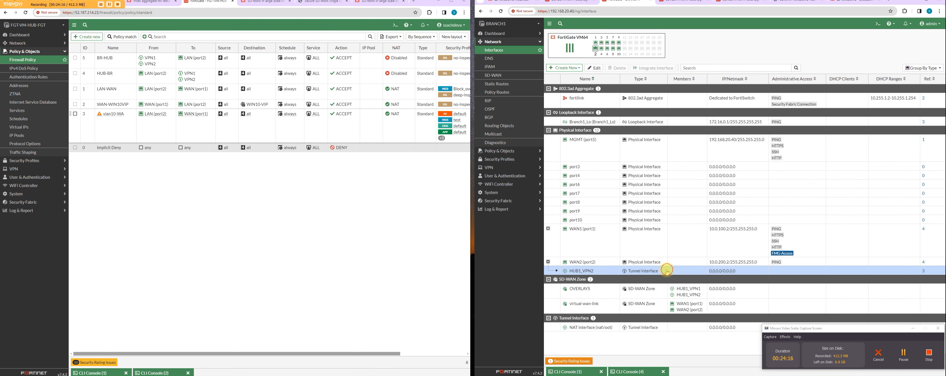
double_click(644, 126)
text(30)
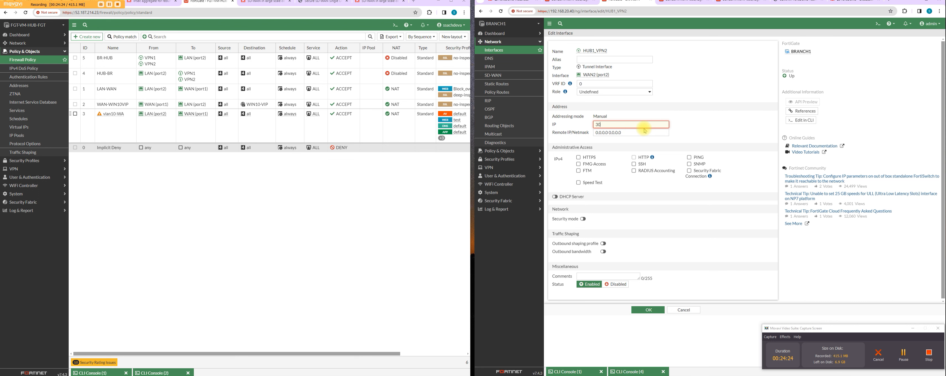
text(.30.30.2)
key(Tab)
text(30)
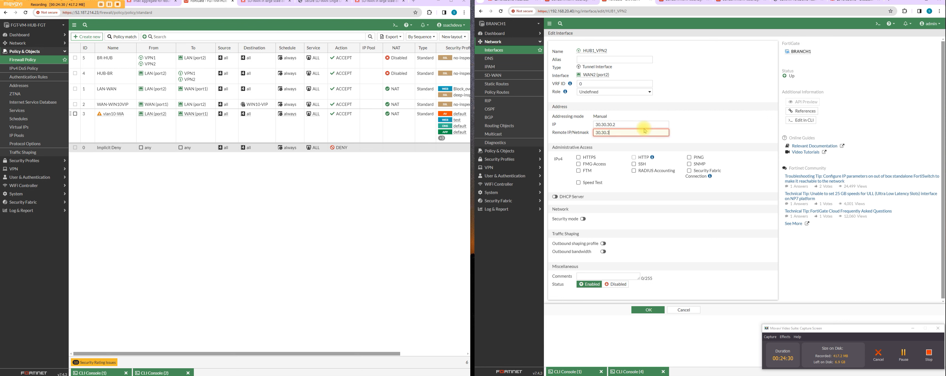
text(.30.1/24)
click(689, 157)
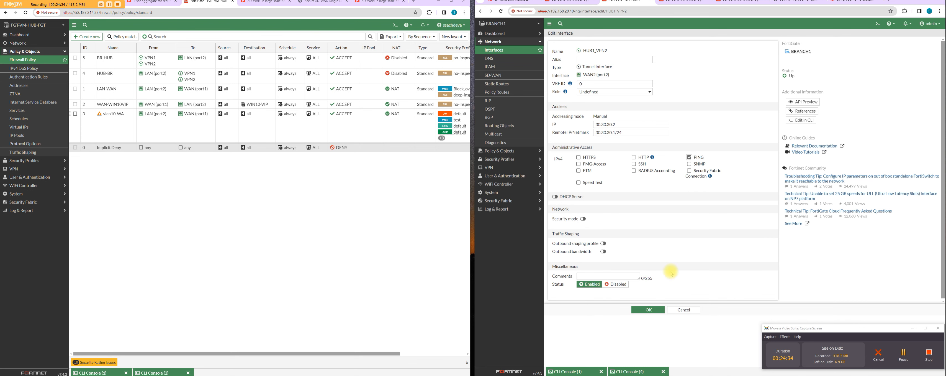
click(656, 310)
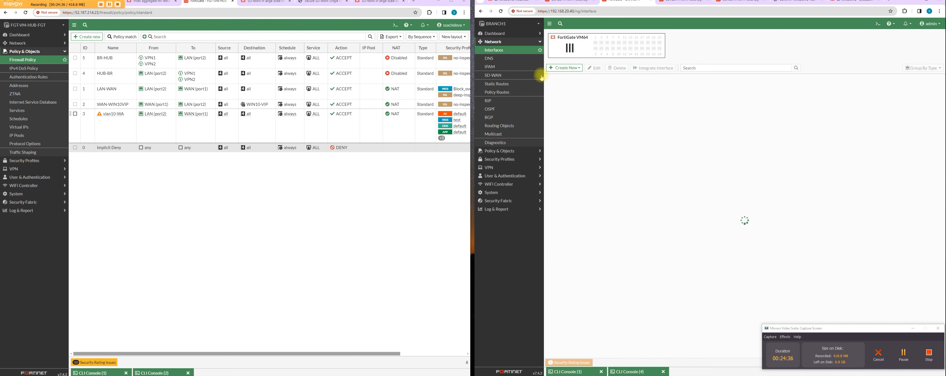
Step: Check BRANCH1's IPsec monitor for both tunnels' status and its routing monitor for the HUB1_VPN2 and BGP routes
click(527, 34)
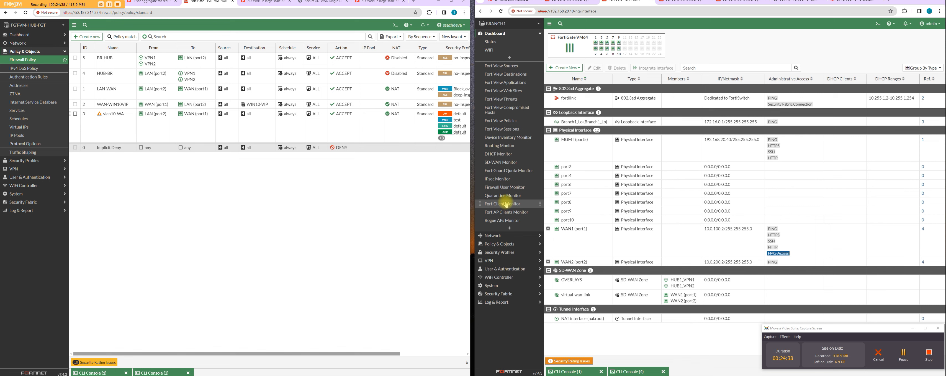
click(509, 179)
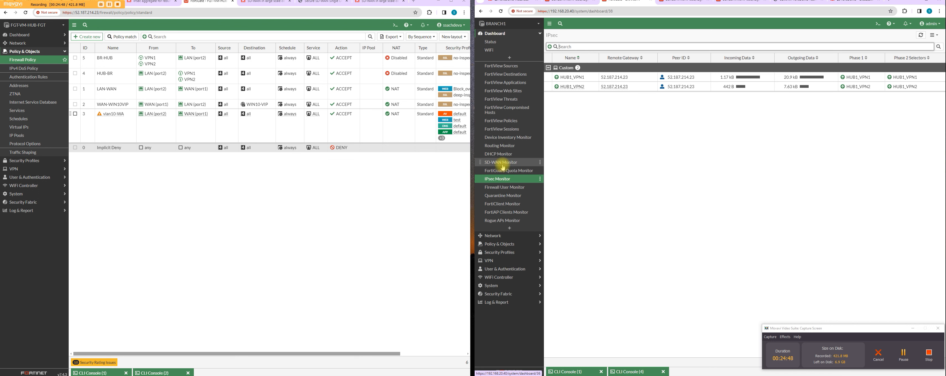
click(504, 147)
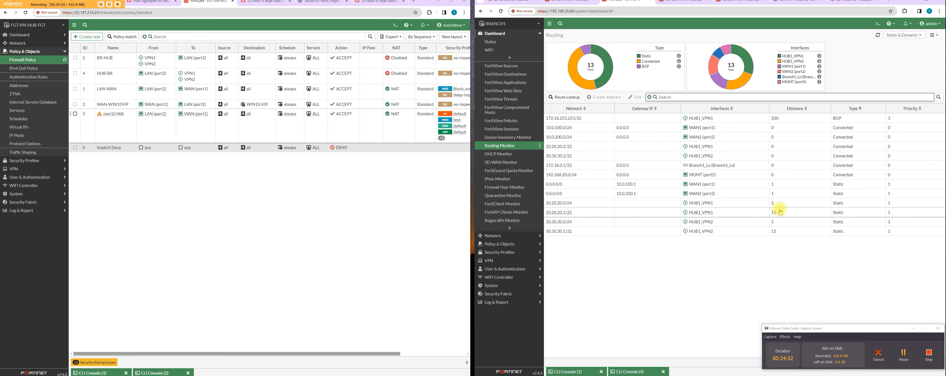
Step: Set the ping source on BRANCH1 to 172.16.0.1 with execute ping-options, checking the address against the branch's loopback interface
click(882, 26)
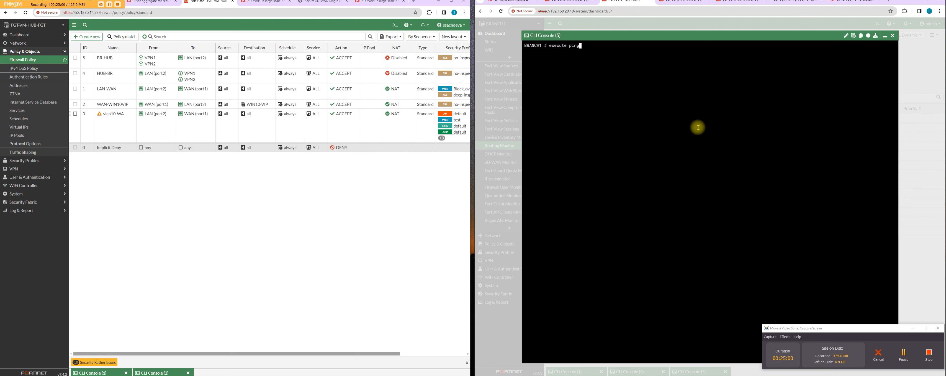
text(execute ping)
key(Tab)
click(913, 333)
click(885, 36)
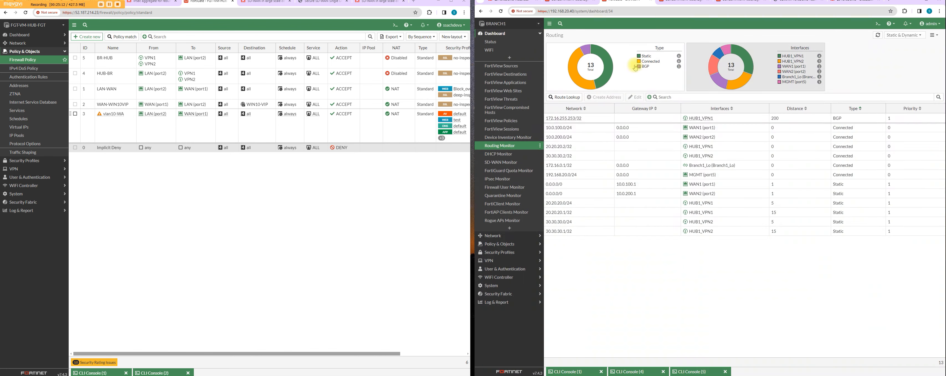
click(512, 235)
click(508, 51)
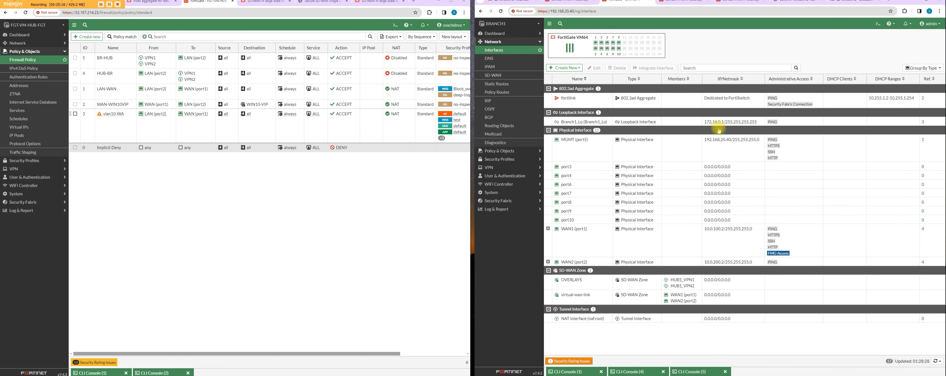
click(689, 371)
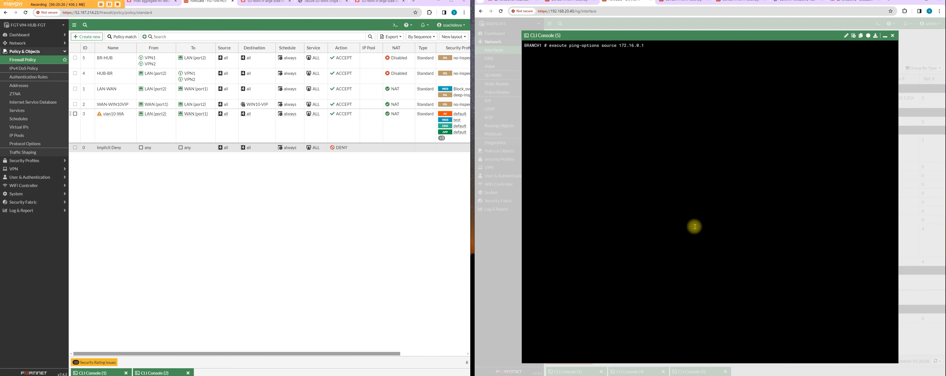
key(Return)
Step: Check the hub's loopback address in its interface list and ping 172.16.255.253 from the BRANCH1 console
drag(610, 57, 571, 56)
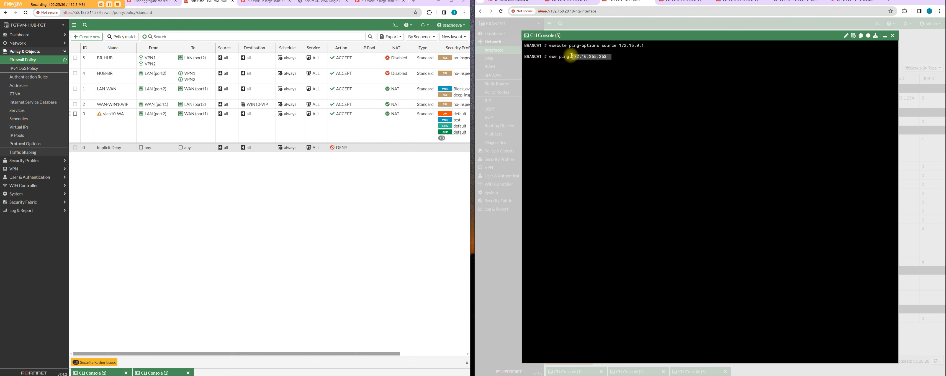
click(41, 44)
click(42, 50)
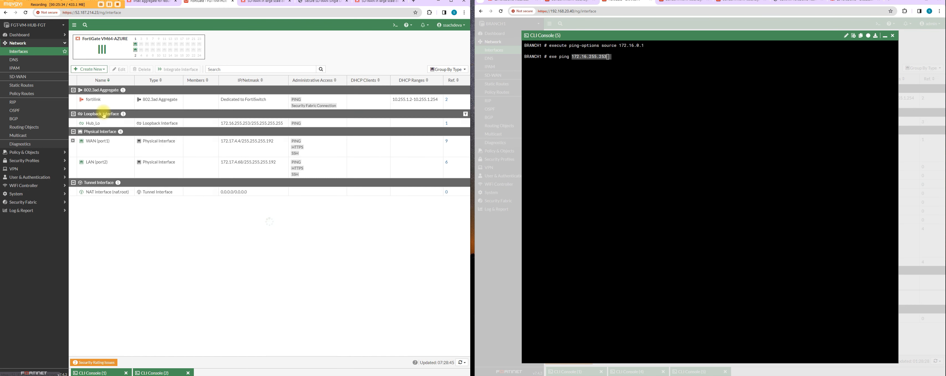
click(658, 96)
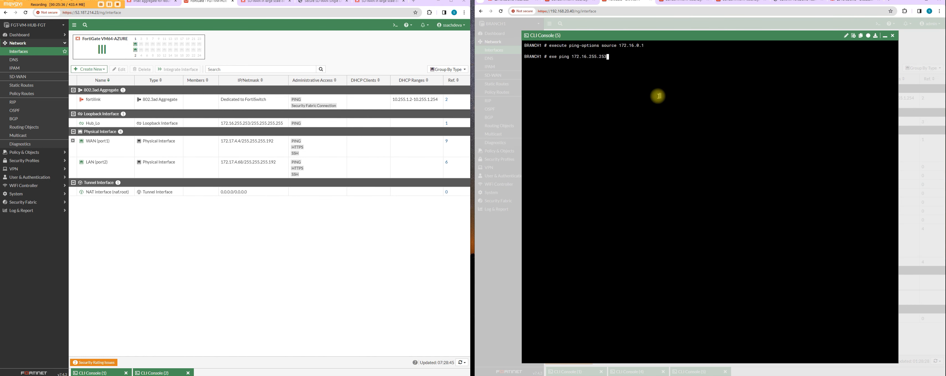
key(Return)
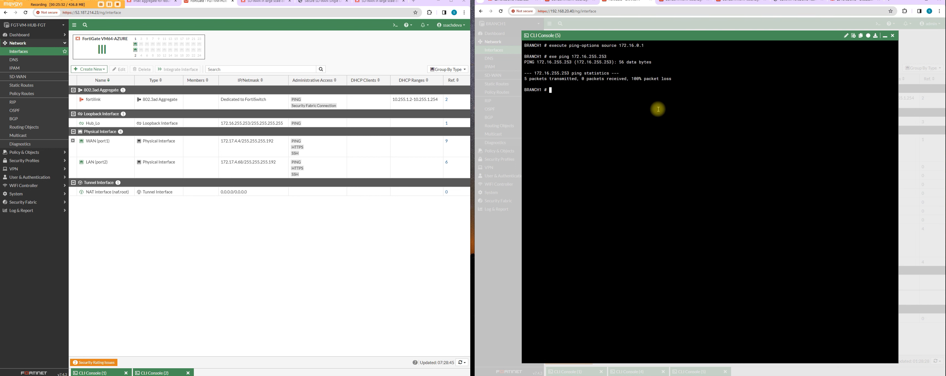
Step: On the hub console, set the ping source to 172.16.255.253 and ping the branch loopback 172.16.0.1
click(395, 25)
text(execute  ping)
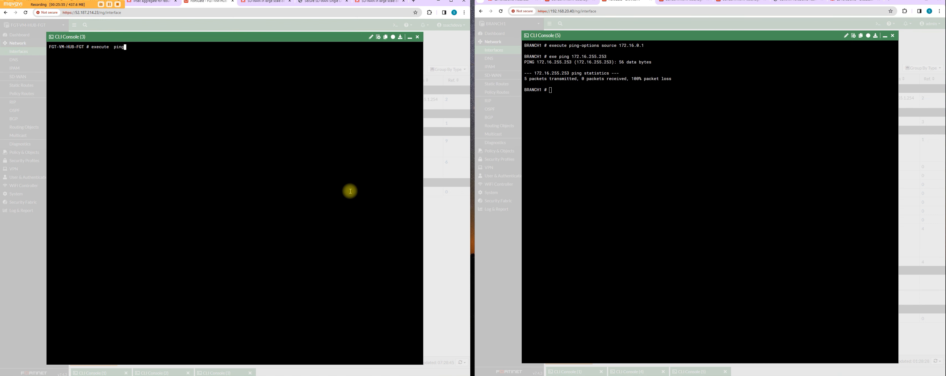
key(Tab)
key(Return)
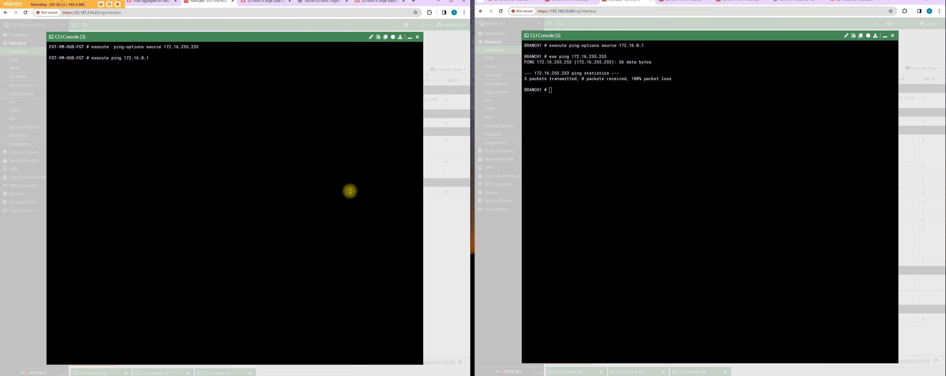
Step: Review BRANCH1's BGP neighbors and networks, and examine the route to the hub loopback in its routing monitor
click(885, 36)
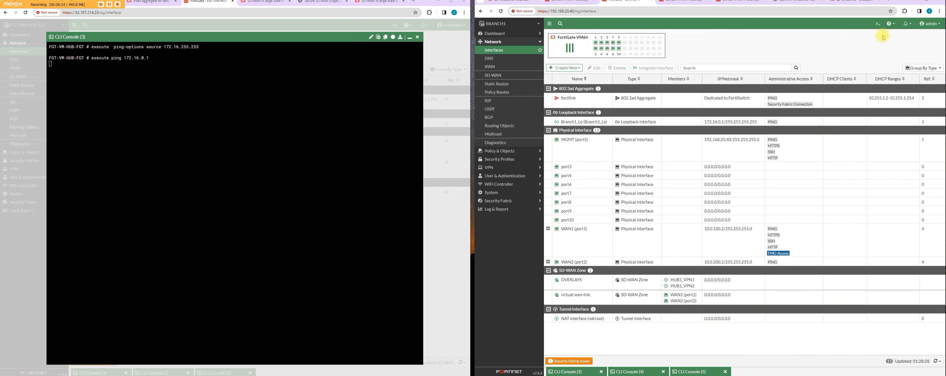
click(511, 118)
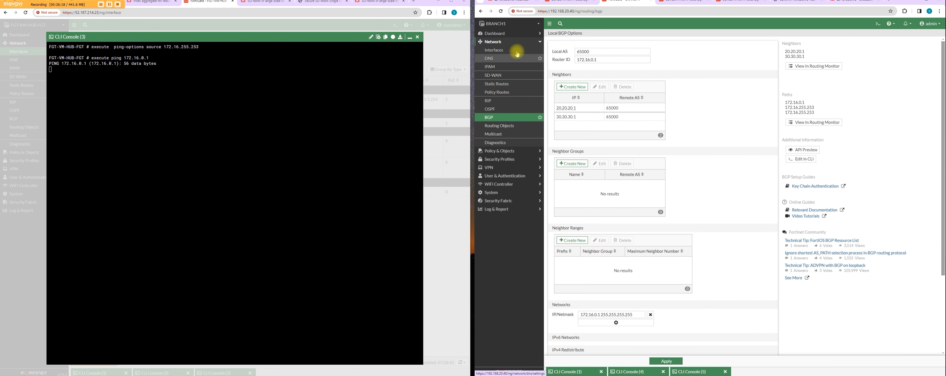
click(517, 33)
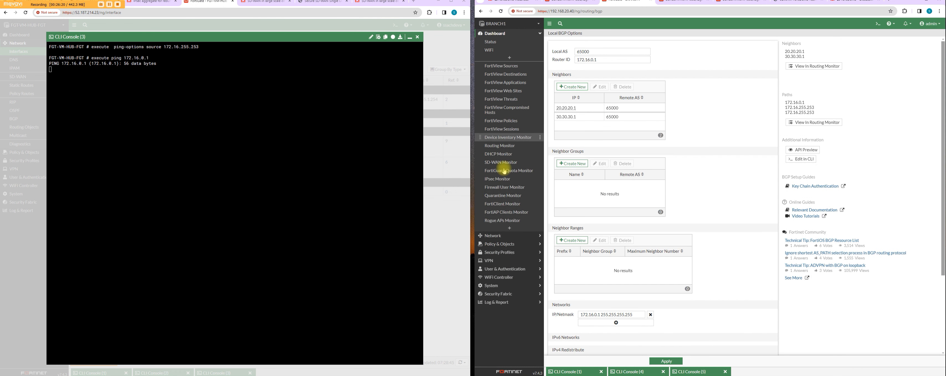
click(512, 145)
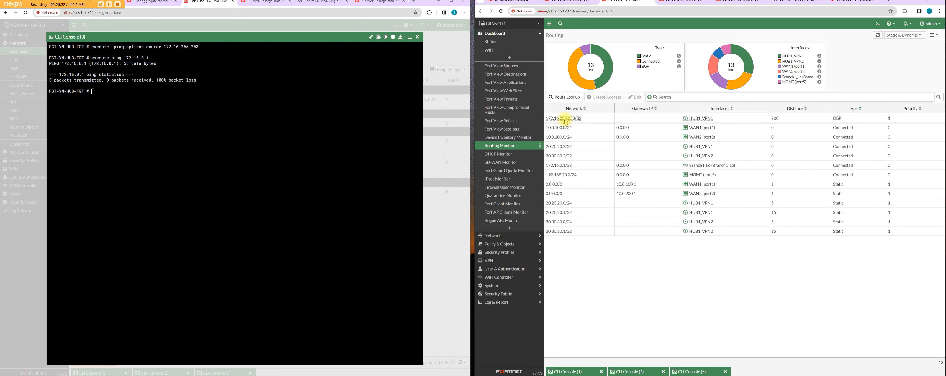
mouse_move(568, 122)
Step: Compare the ping output in the hub and BRANCH1 consoles, and minimize the branch console
click(417, 37)
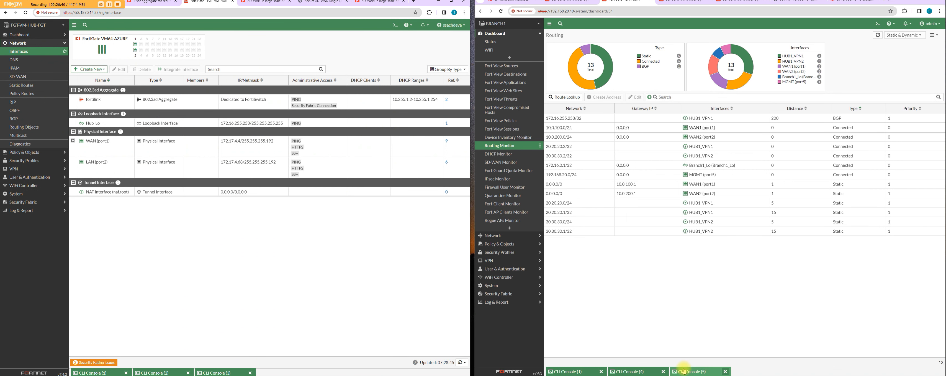
click(230, 373)
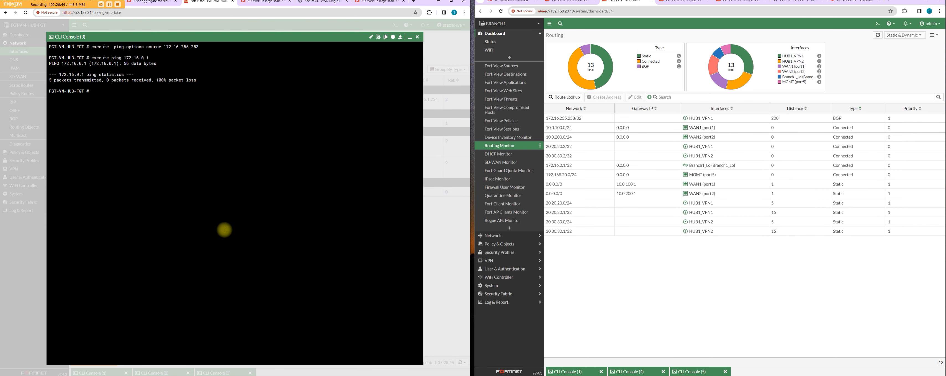
click(687, 371)
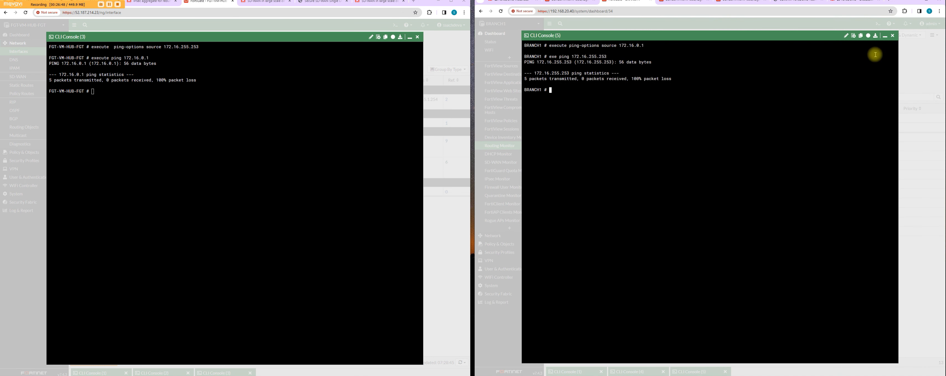
click(885, 37)
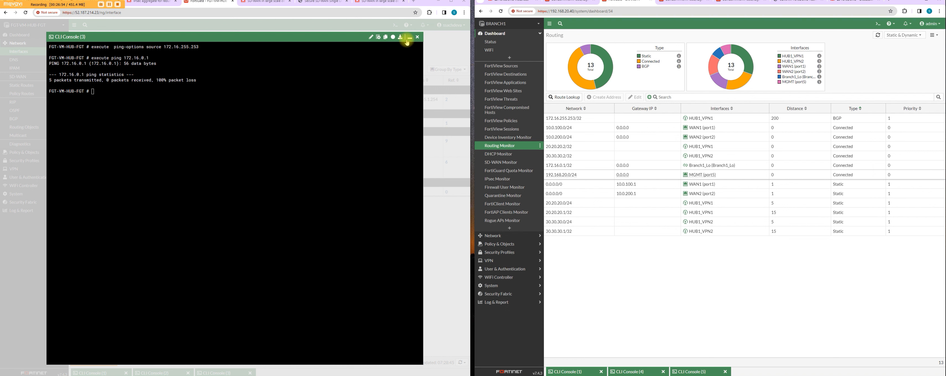
Step: Sniff ICMP packets for host 172.16.0.1 on any interface at verbosity 4 on BRANCH1 while repeating the hub's ping to 172.16.0.1
click(379, 84)
key(Up)
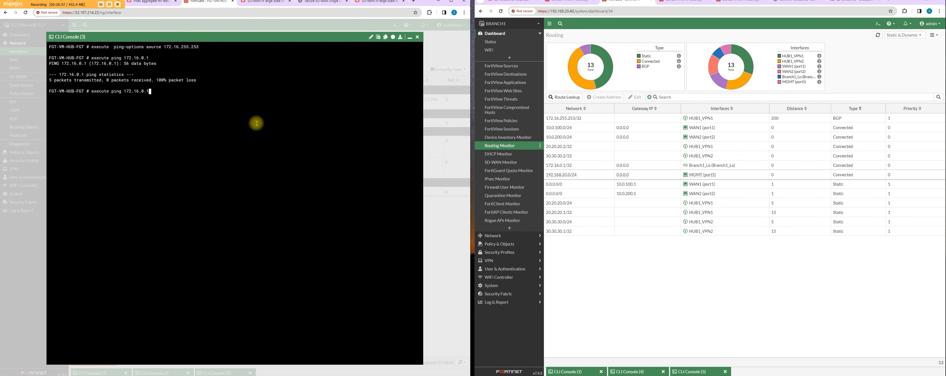
click(878, 23)
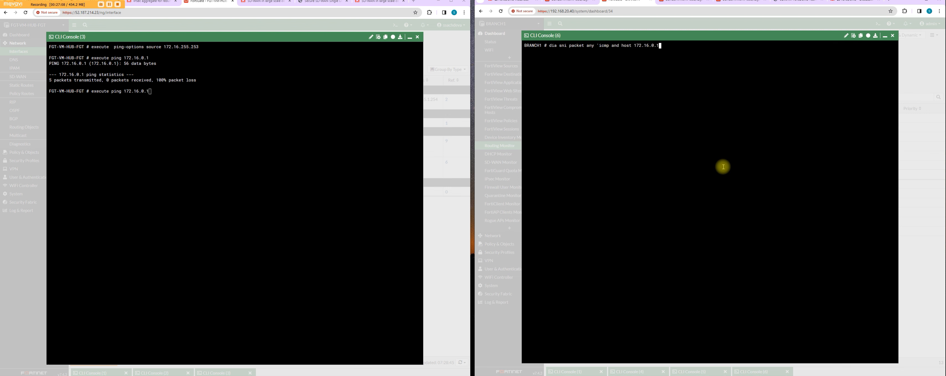
text(4)
key(Return)
click(286, 181)
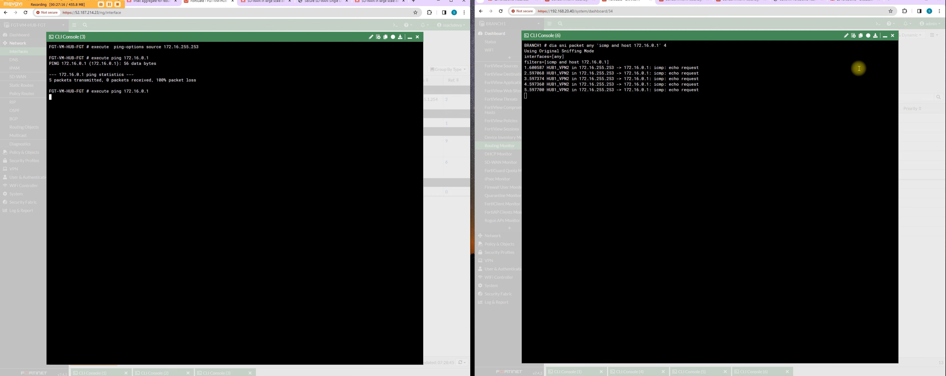
click(885, 37)
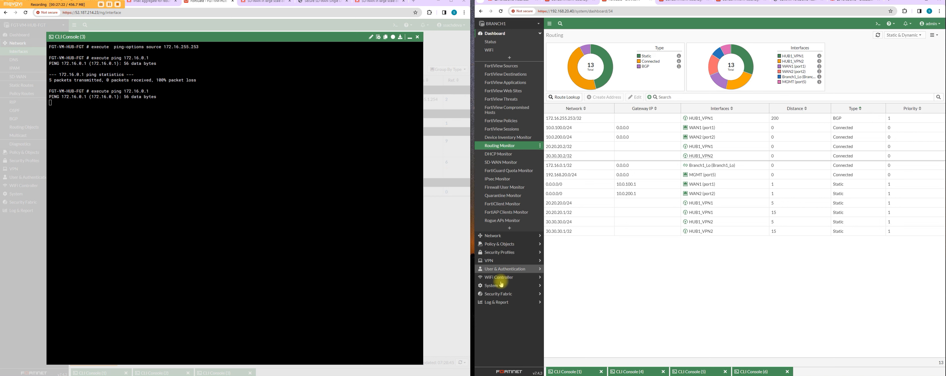
Step: On BRANCH1, change the outgoing interface of the HUB-BRANCH firewall policy to any and save the policy
click(505, 244)
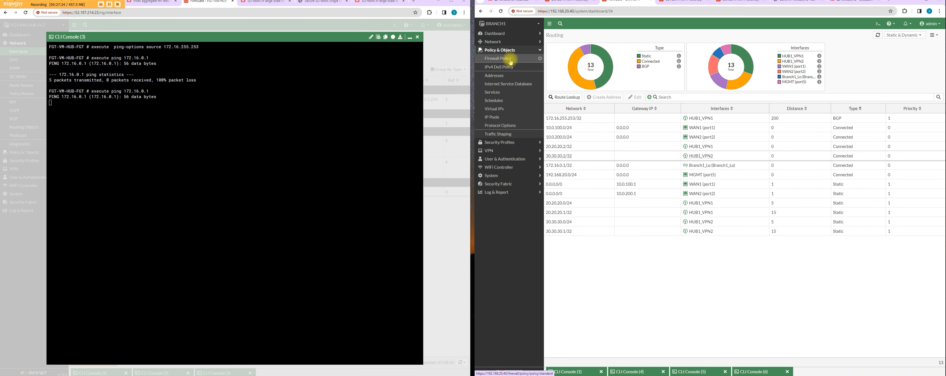
click(510, 58)
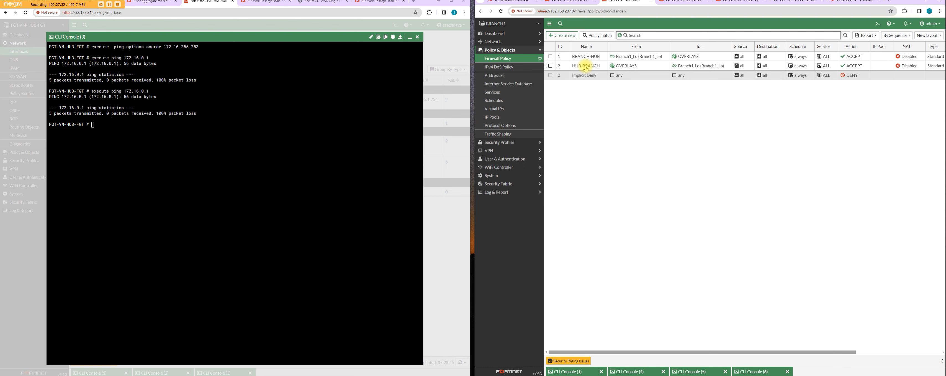
mouse_move(697, 69)
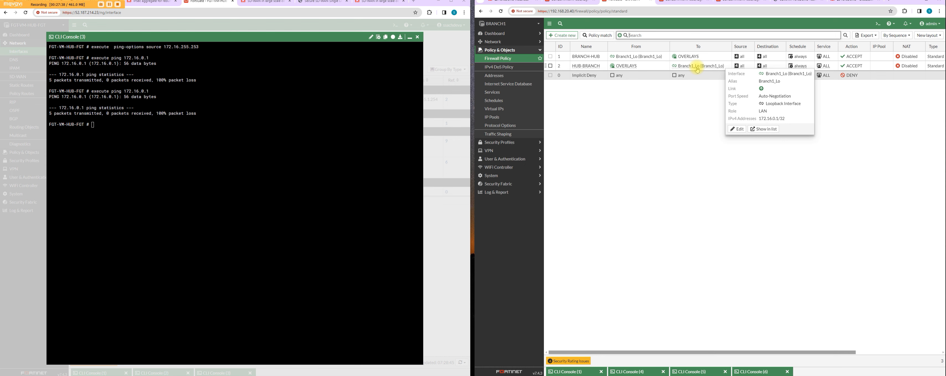
double_click(655, 66)
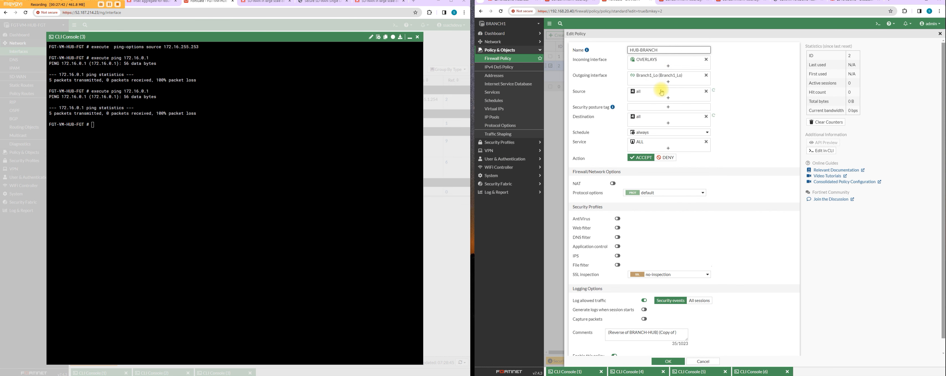
click(672, 81)
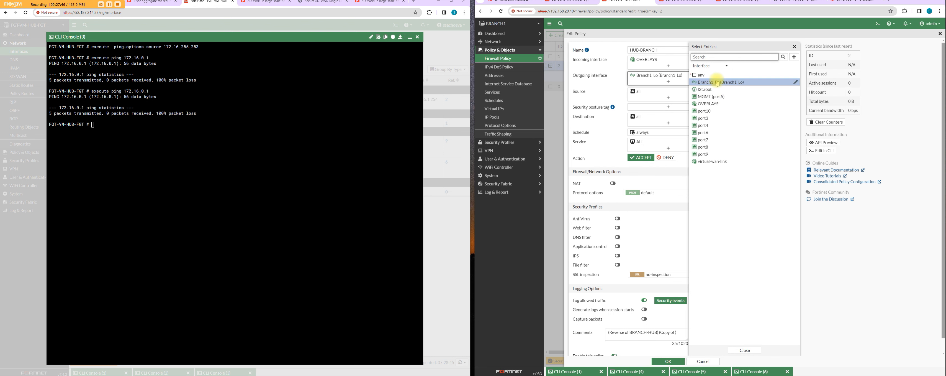
click(707, 75)
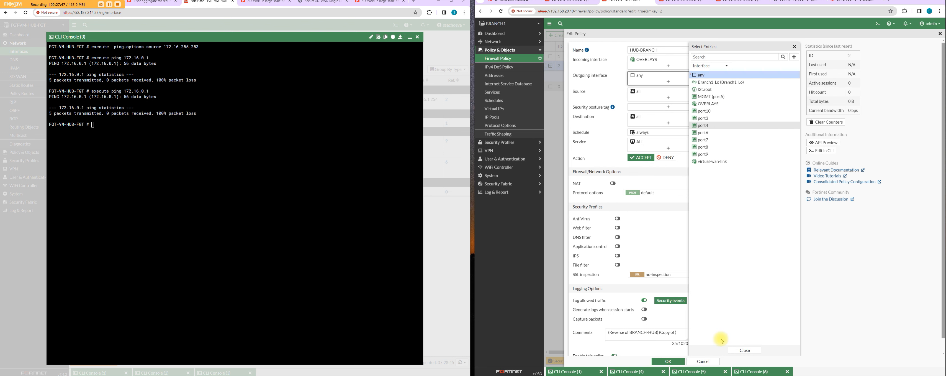
click(738, 349)
click(672, 362)
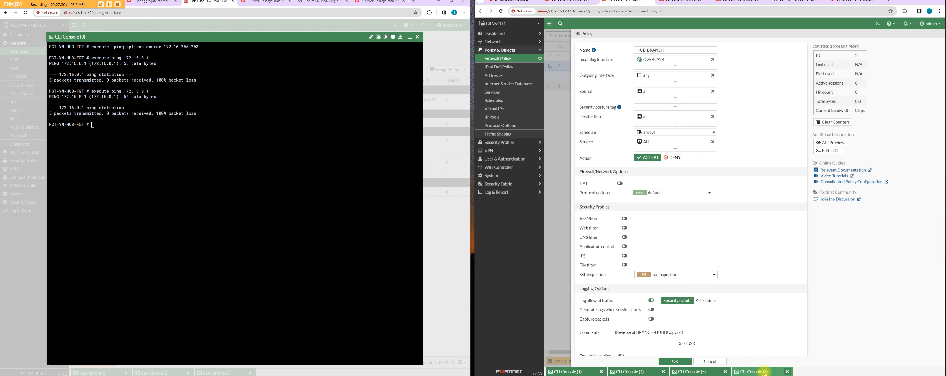
Step: Repeat the hub's ping to 172.16.0.1 while watching the running packet sniffer on BRANCH1, and minimize the branch console
click(760, 371)
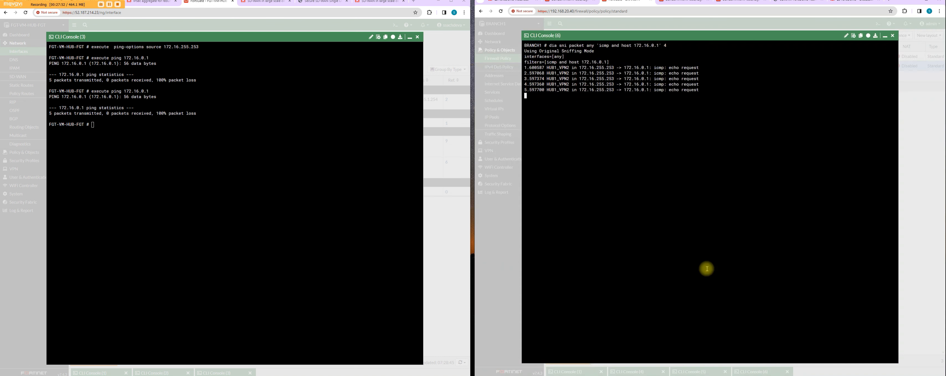
click(227, 207)
key(Up)
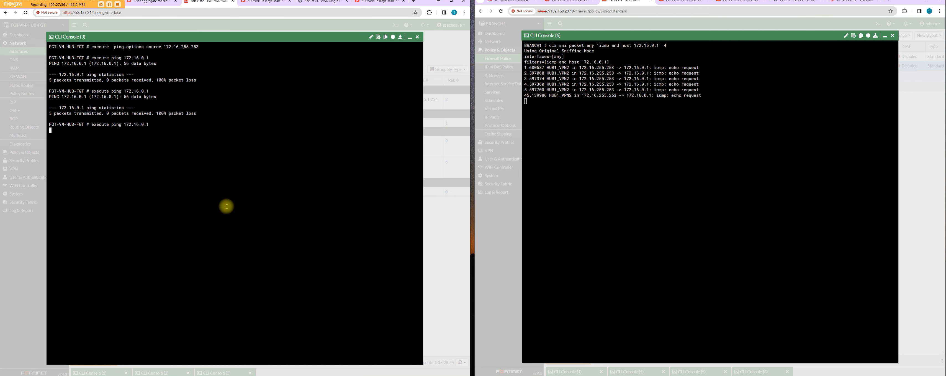
click(885, 36)
Step: Check BRANCH1's static routes and SD-WAN zones, and set the HUB1_VPN1 member's gateway to 20.20.20.1
click(513, 42)
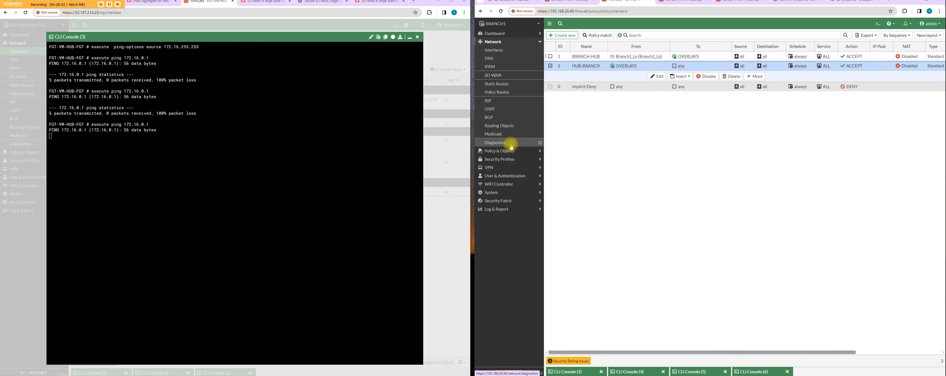
click(513, 84)
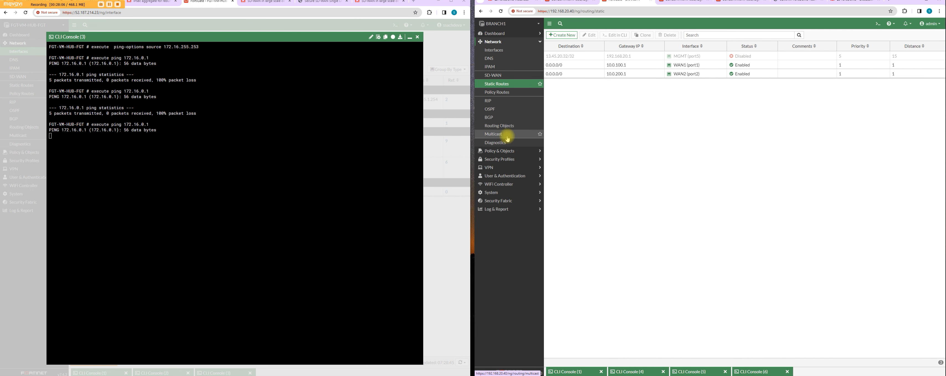
click(515, 75)
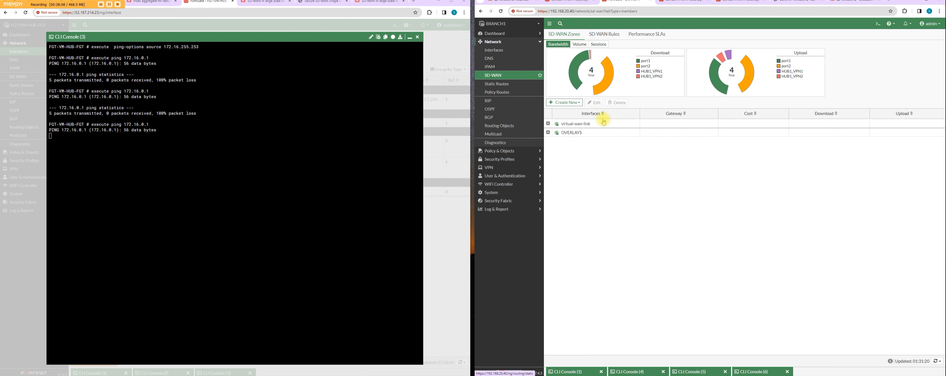
click(549, 132)
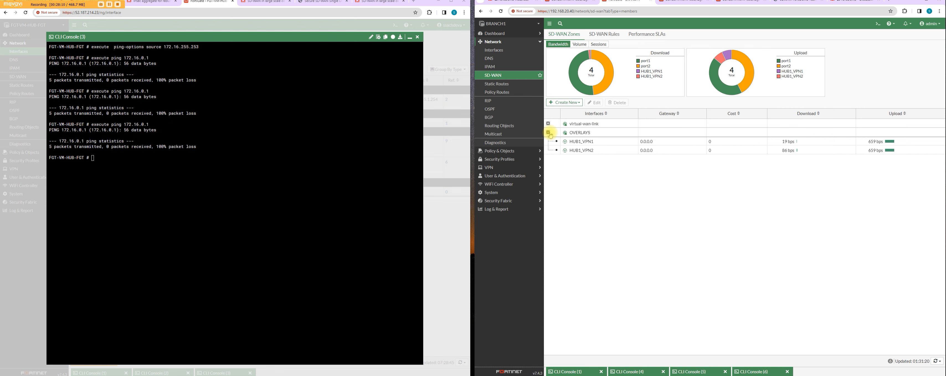
click(549, 124)
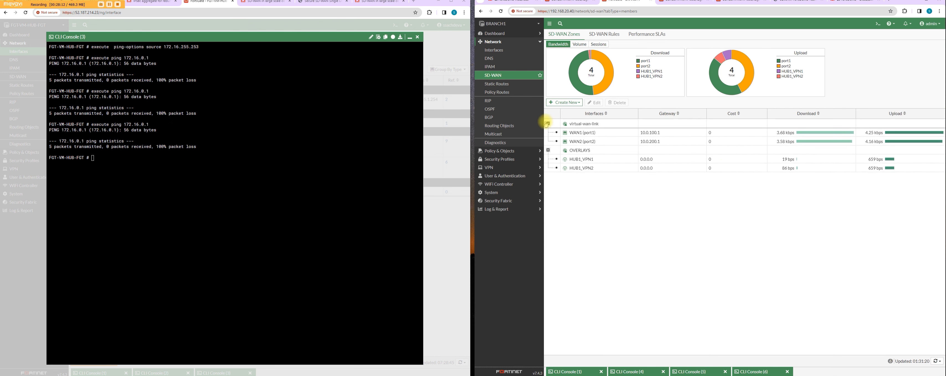
double_click(679, 161)
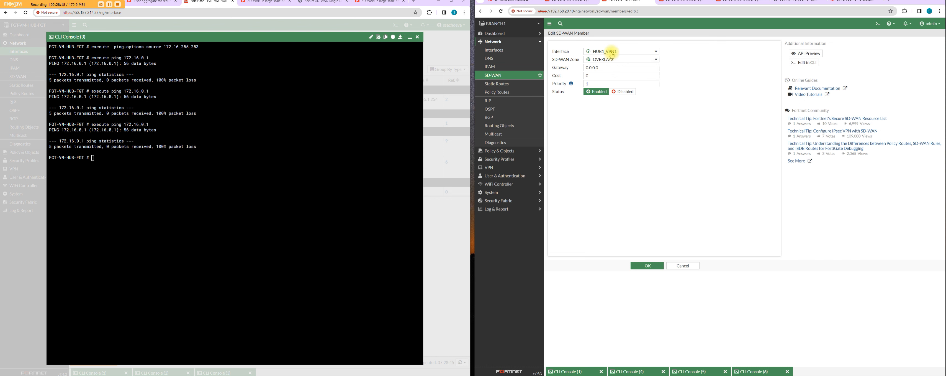
double_click(606, 68)
text(20)
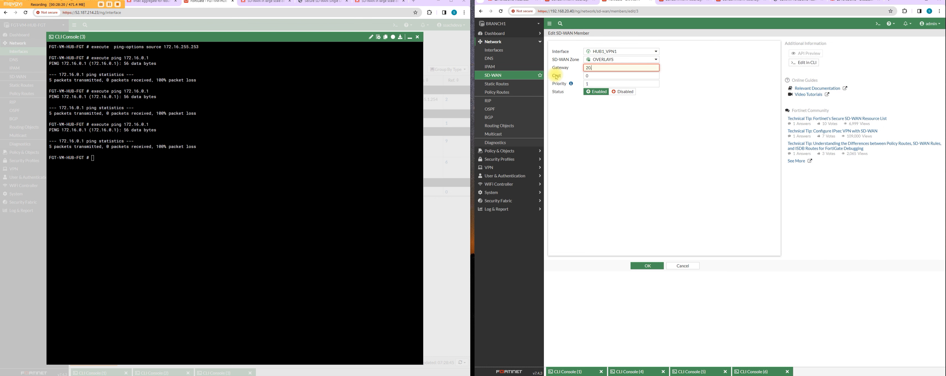
text(.20.20.1)
click(650, 268)
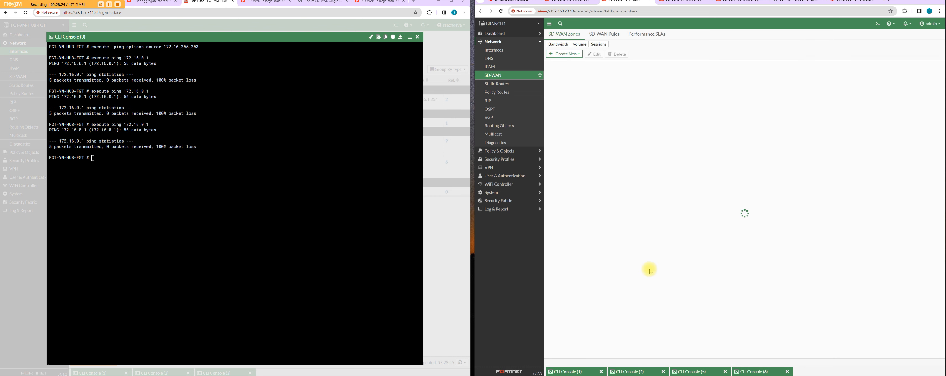
Step: Set the gateway of the HUB1_VPN2 member in BRANCH1's OVERLAYS zone to 30.30.30.1
click(547, 135)
click(548, 133)
click(608, 152)
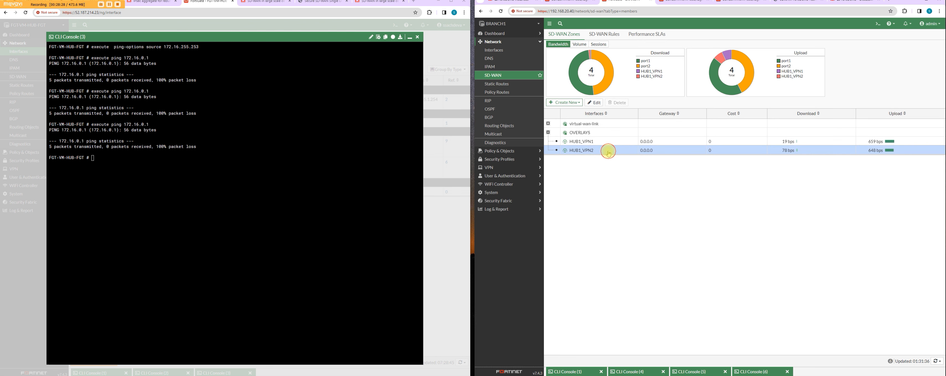
double_click(608, 152)
double_click(608, 68)
text(20.)
key(BackSpace)
key(BackSpace)
key(BackSpace)
text(30.30)
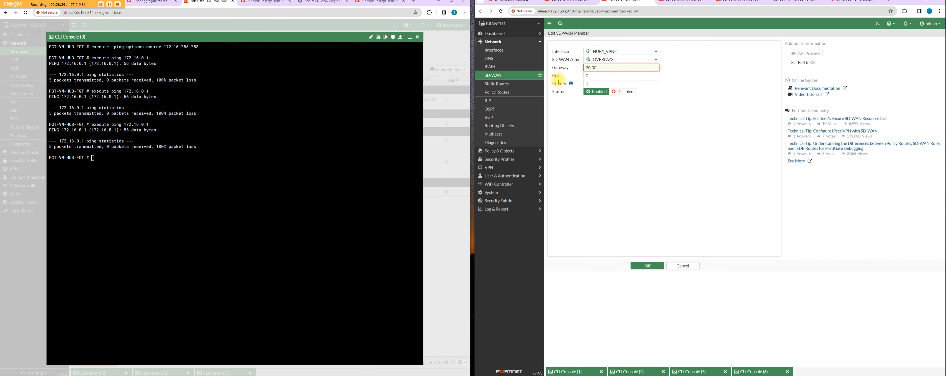
text(.30.1)
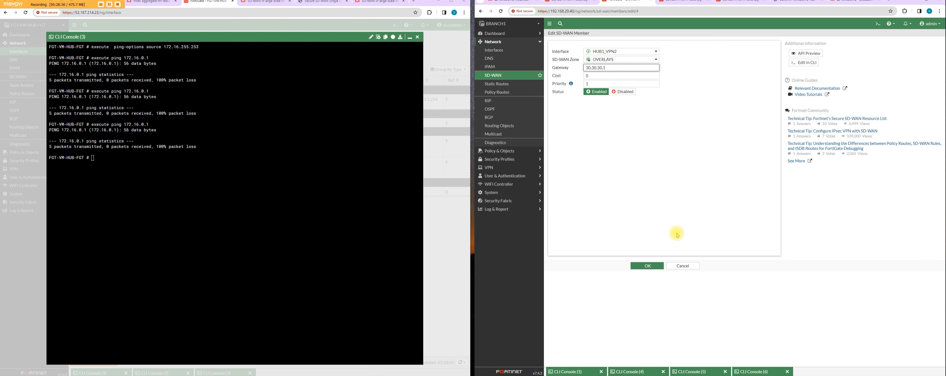
click(658, 265)
Step: Ping 172.16.0.1 from the hub again, examine the captured echo requests on BRANCH1, and stop the packet sniffer
key(Up)
key(Return)
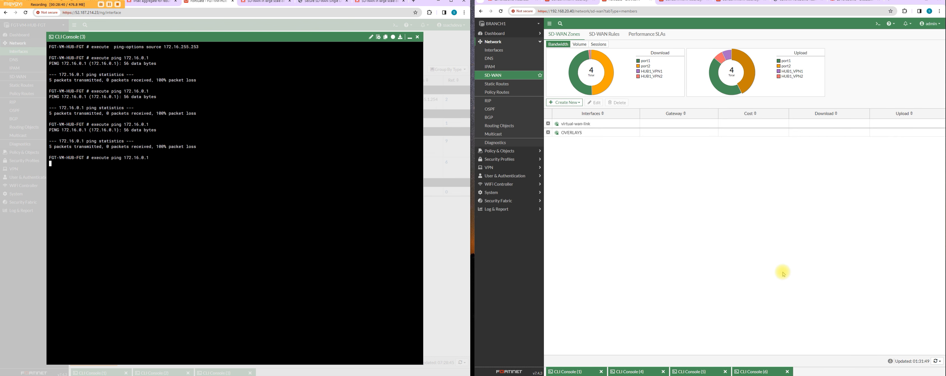
click(750, 371)
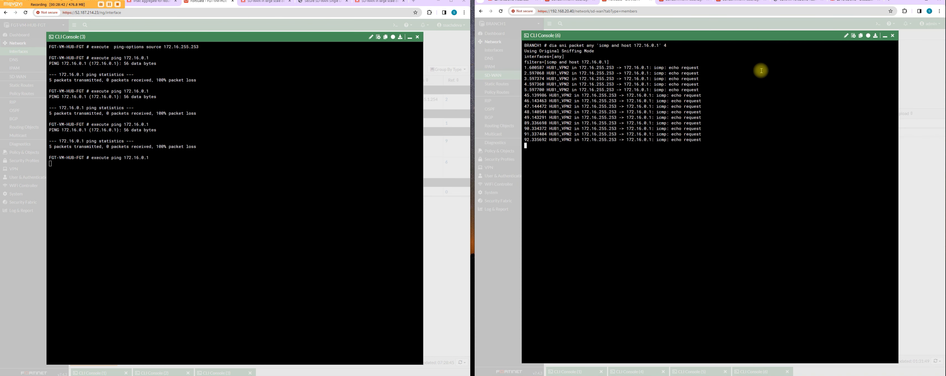
drag(587, 117, 710, 146)
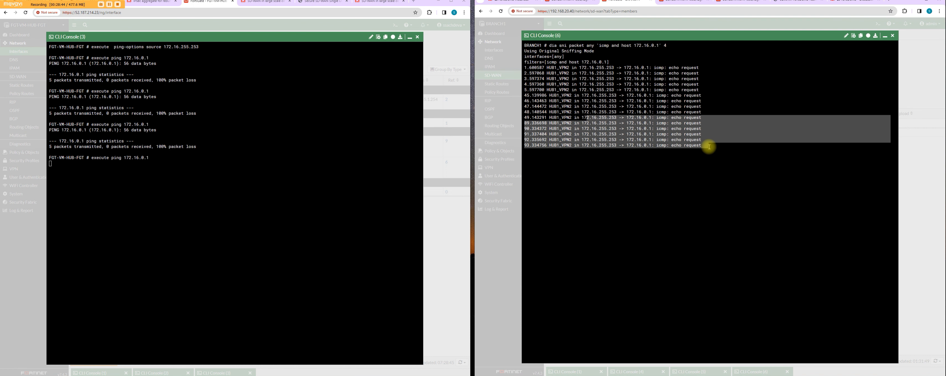
click(710, 163)
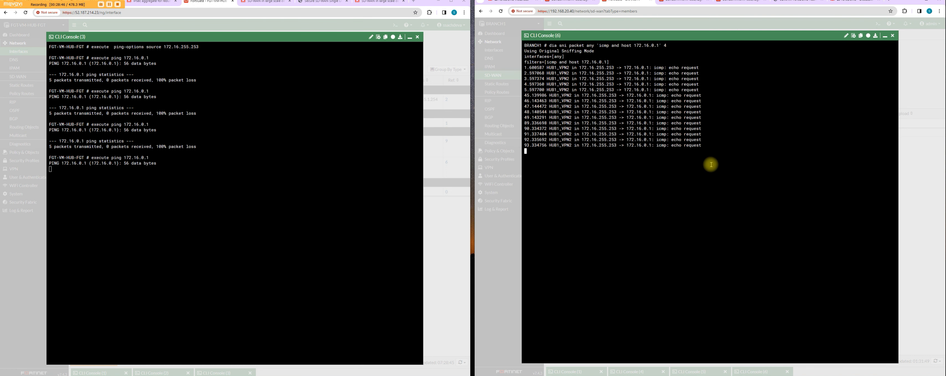
key(ctrl+c)
key(Return)
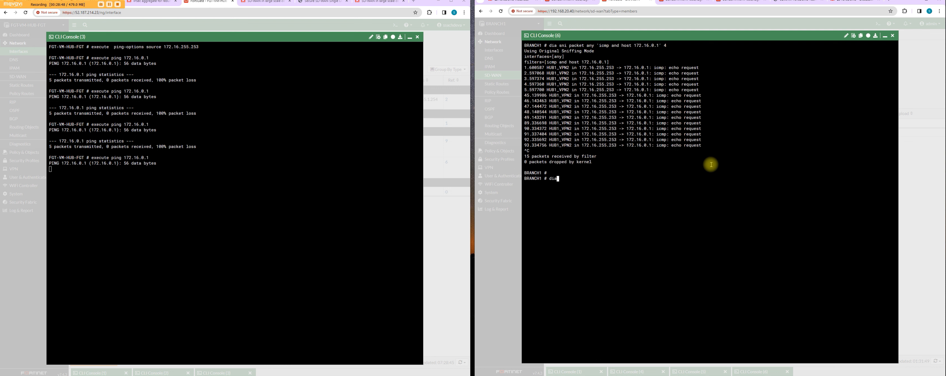
Step: Set BRANCH1's debug flow filters to protocol 1 and destination address 172.16.0.1
text(dia deb flow filter proto 1)
key(Return)
text(di deb fl)
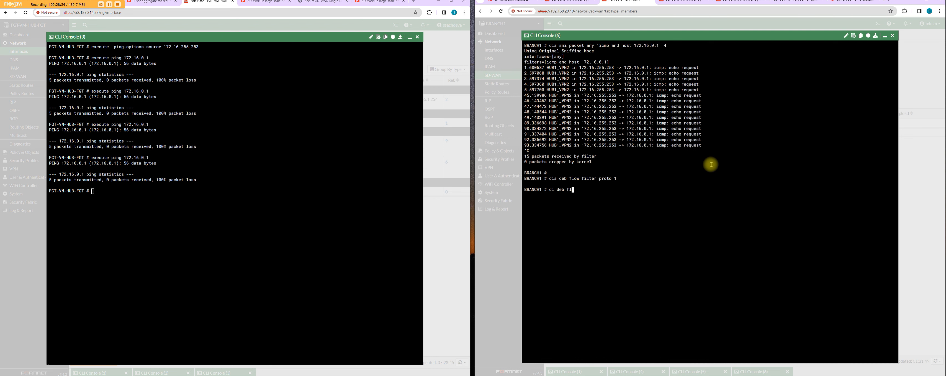
text(ow filter)
text( ?)
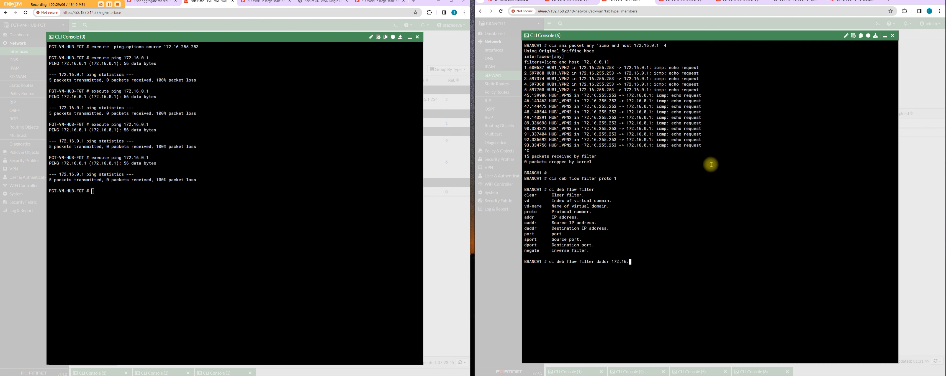
key(Return)
Step: Start a debug flow trace of 500 packets on BRANCH1, enable debug output, and repeat the hub's ping to 172.16.0.1
text(di deb flow trace start 500)
key(Return)
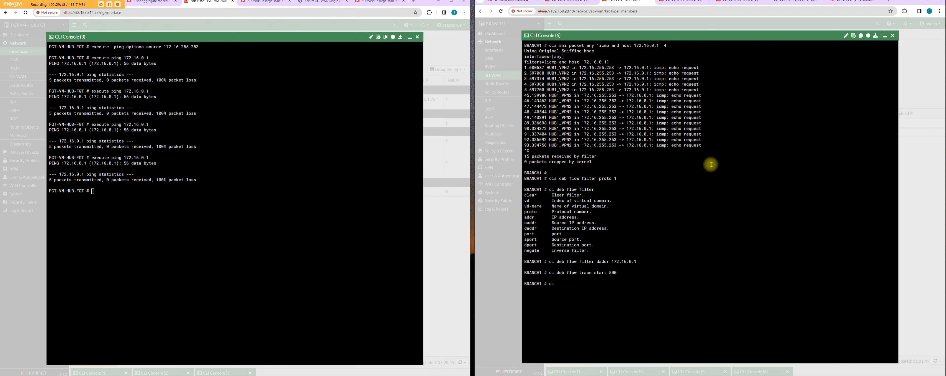
text(di deb en)
key(Return)
click(177, 225)
key(Up)
key(Return)
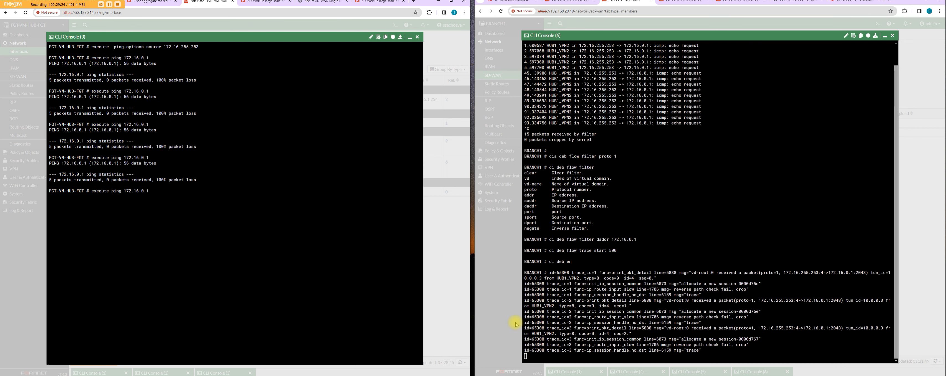
Step: Examine the flow trace messages for the ping packets on BRANCH1, and review its static routes
mouse_move(638, 245)
mouse_down()
mouse_move(747, 262)
mouse_move(765, 350)
mouse_move(713, 349)
mouse_move(757, 341)
mouse_move(732, 294)
mouse_move(712, 289)
mouse_up()
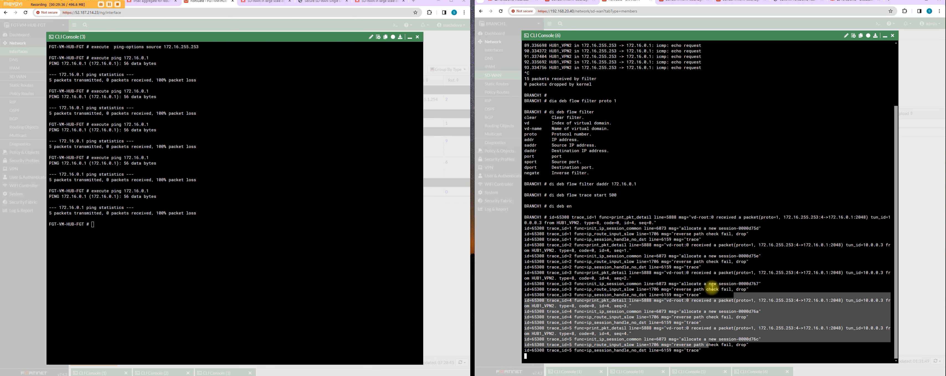
click(892, 36)
click(506, 84)
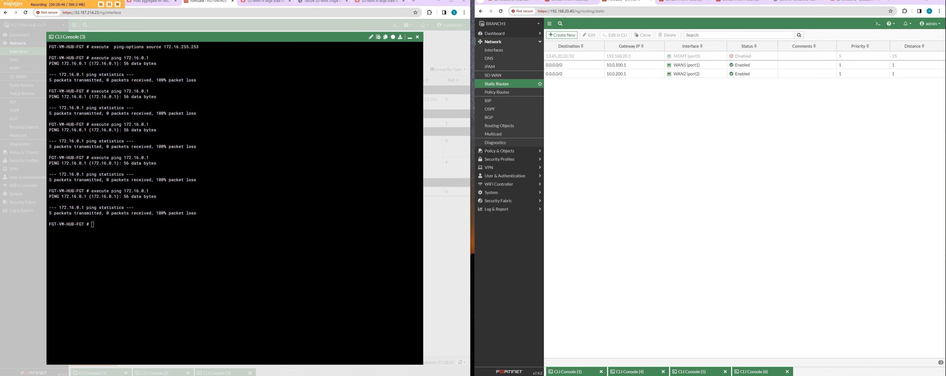
click(903, 354)
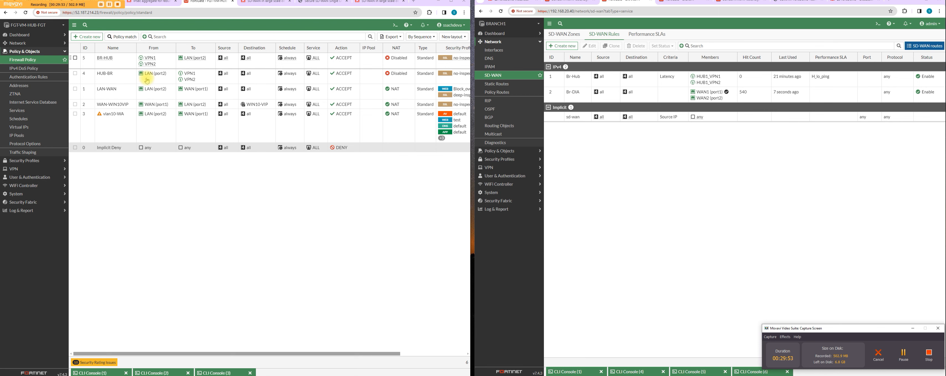
Step: Add Hub_Lo to the outgoing interfaces of the hub's BR-HUB firewall policy
click(194, 67)
double_click(195, 68)
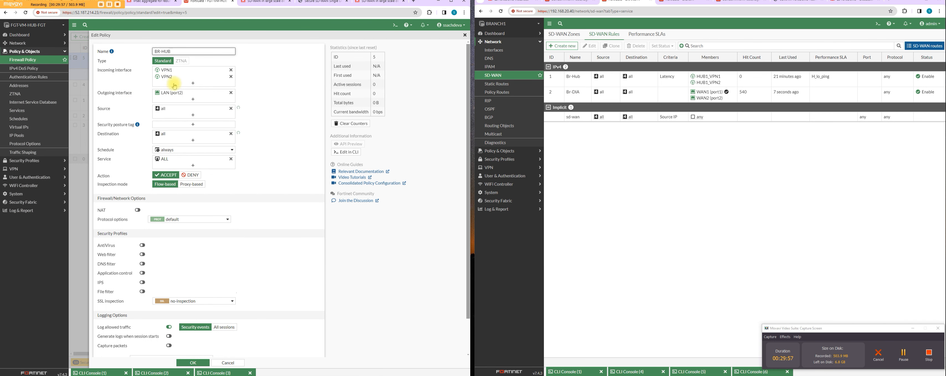
click(203, 95)
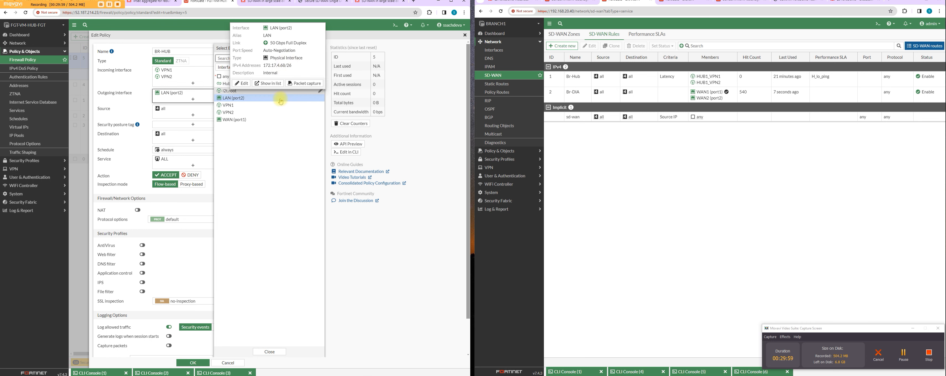
click(229, 83)
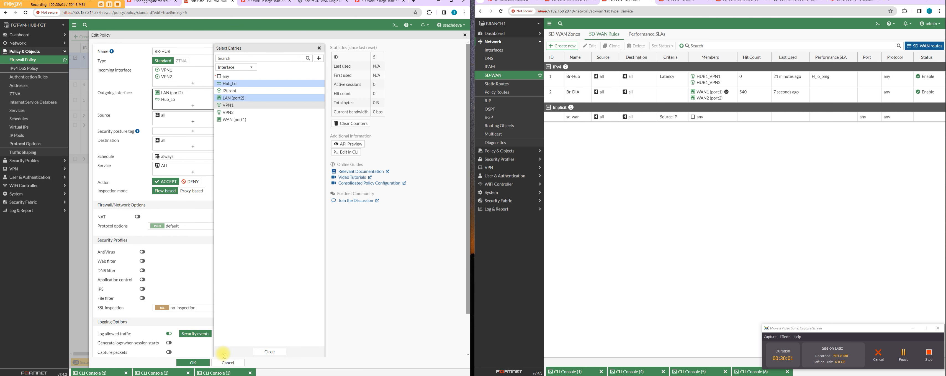
click(265, 351)
click(205, 363)
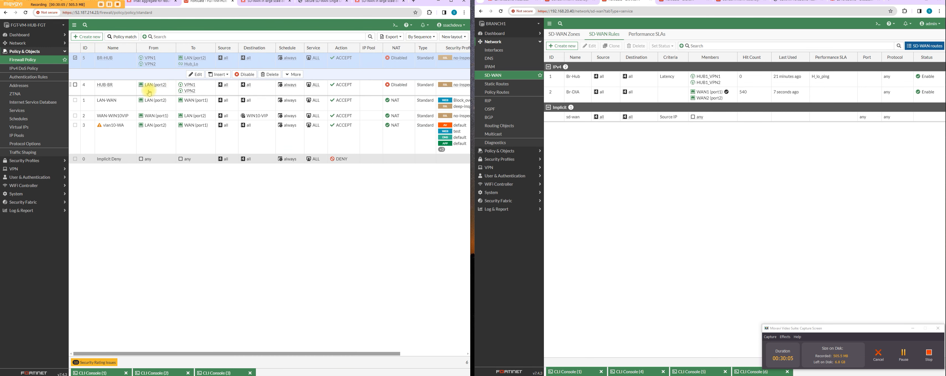
Step: Add Hub_Lo to the incoming interfaces of the hub's HUB-BR firewall policy
click(151, 91)
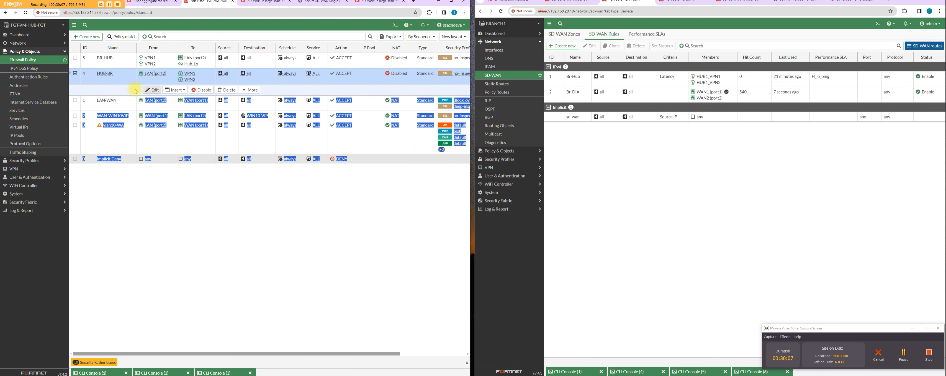
double_click(118, 83)
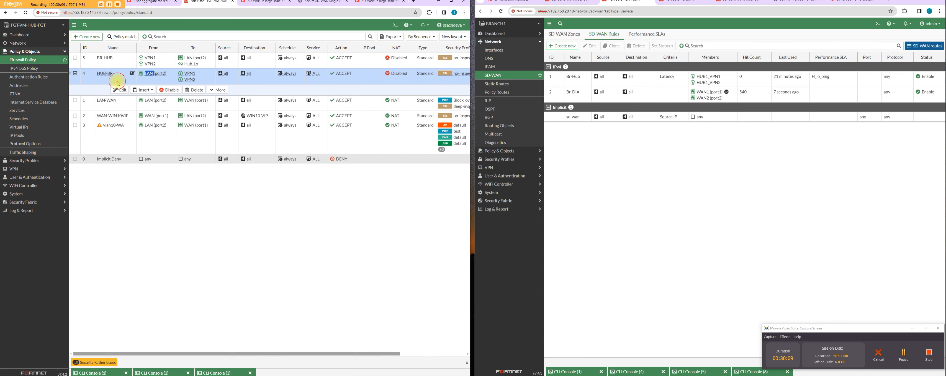
click(192, 76)
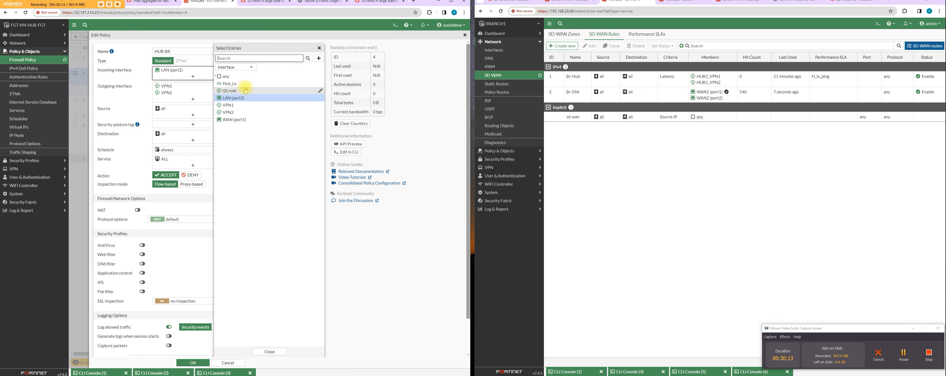
click(245, 84)
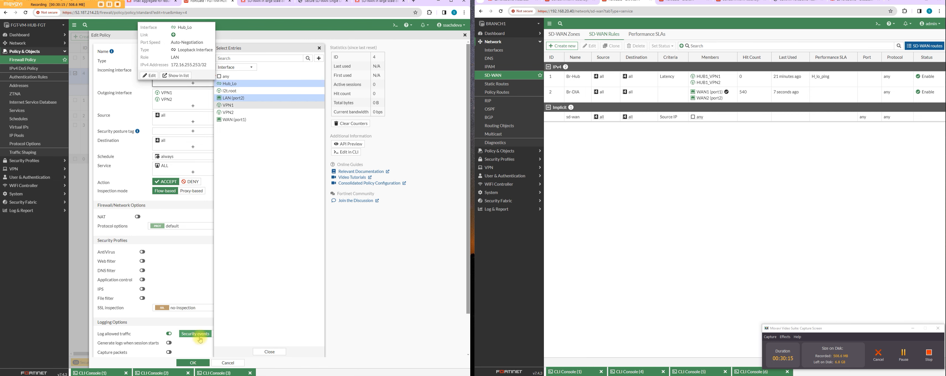
click(269, 351)
click(186, 363)
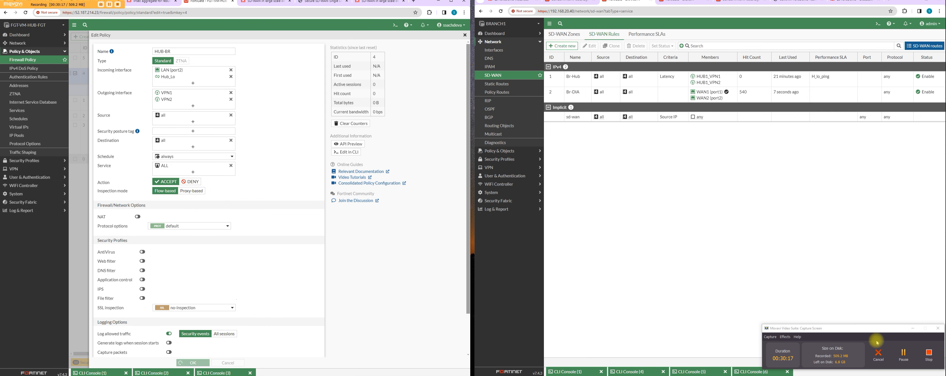
Step: Close BRANCH1's flow debug console and ping 172.16.255.253 from its remaining ping console
click(749, 371)
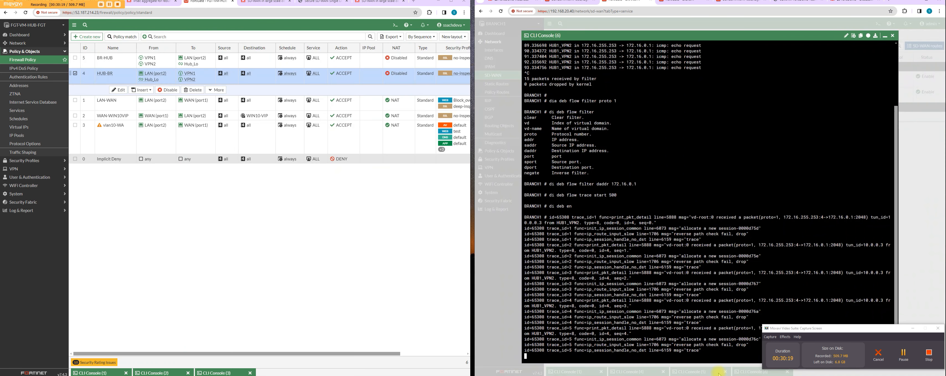
click(820, 107)
key(Return)
key(Return)
key(Return)
key(Up)
key(Up)
key(Up)
key(Up)
key(Up)
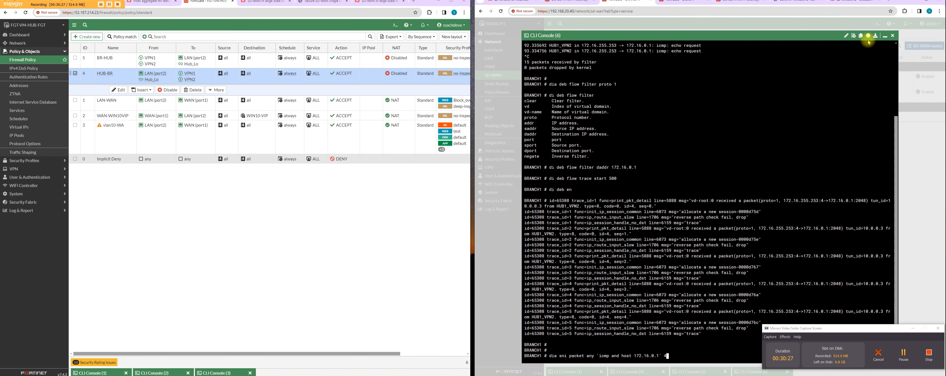
click(892, 35)
click(694, 371)
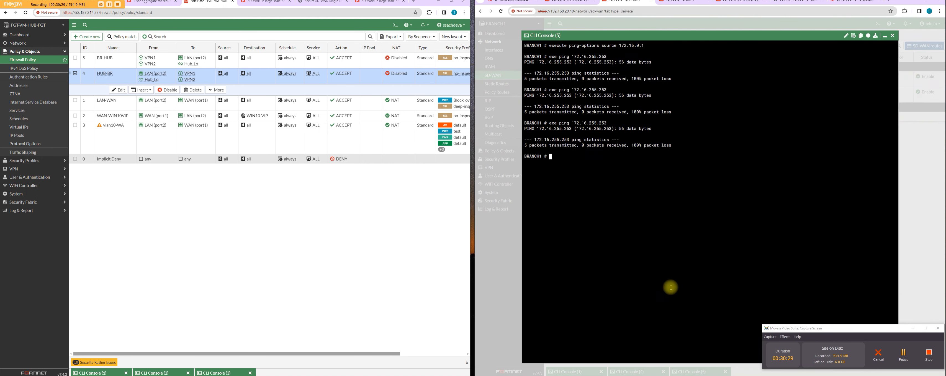
key(Up)
key(Return)
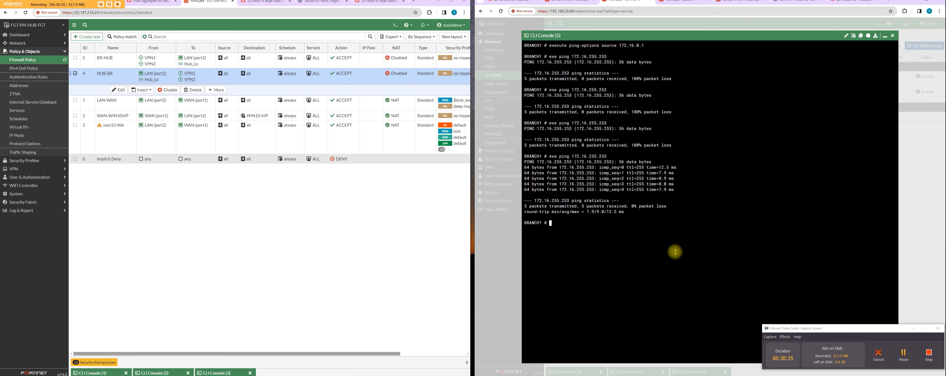
key(Up)
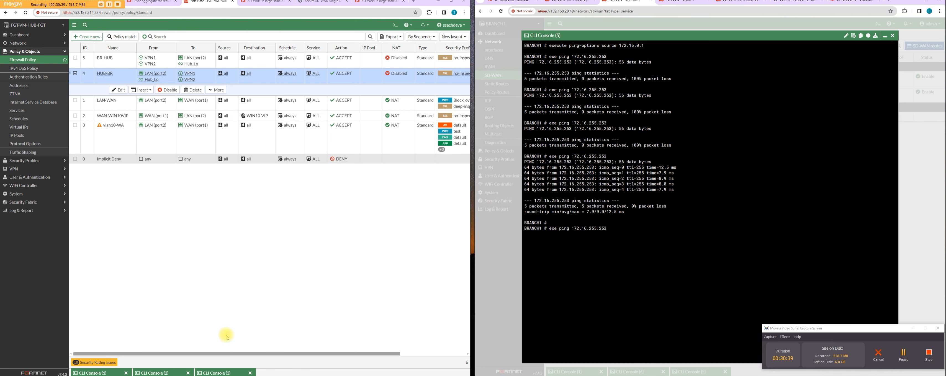
Step: Stop the packet sniffer running on the hub and ping 172.16.0.1 from there
click(234, 372)
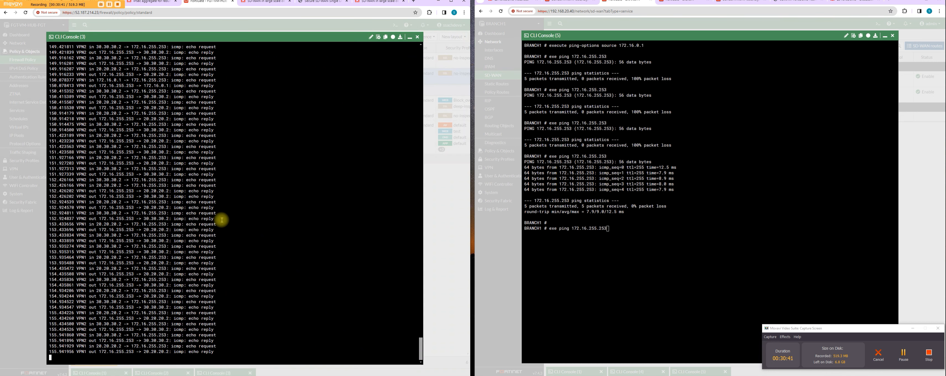
key(ctrl+c)
key(Return)
key(Return)
key(Return)
key(Return)
key(Return)
key(Return)
key(Return)
key(Up)
key(Up)
key(Up)
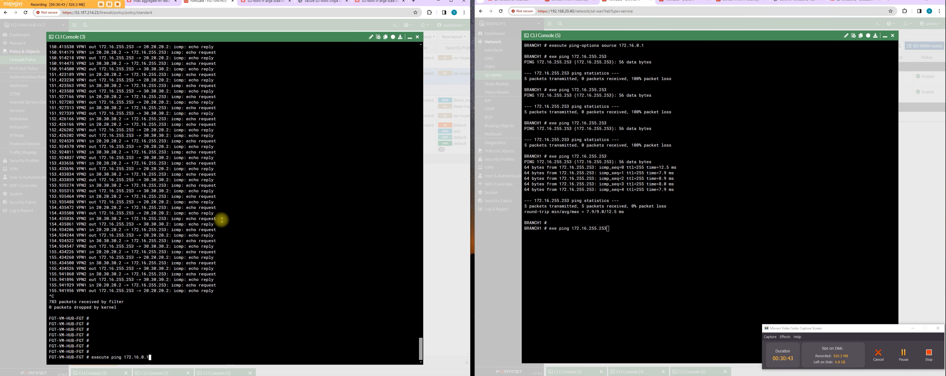
key(Up)
key(Return)
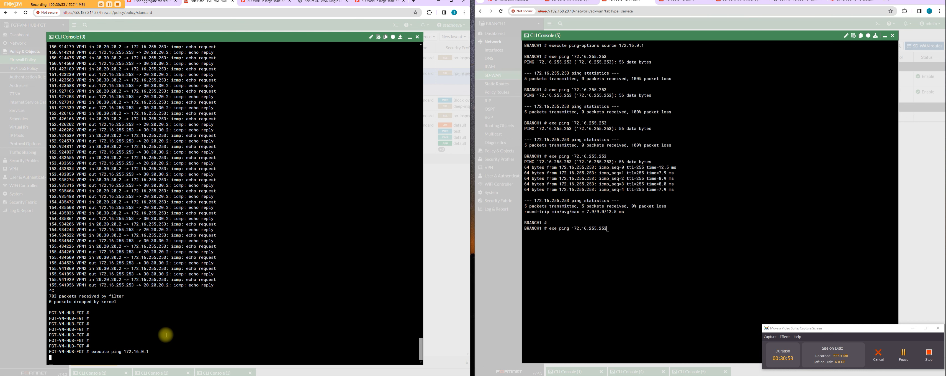
Step: Repeat BRANCH1's ping to 172.16.255.253 and check its SD-WAN performance SLAs
click(657, 221)
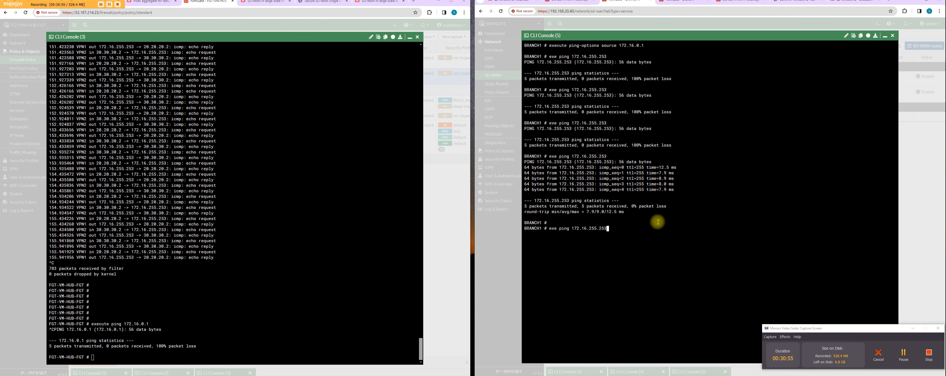
key(Return)
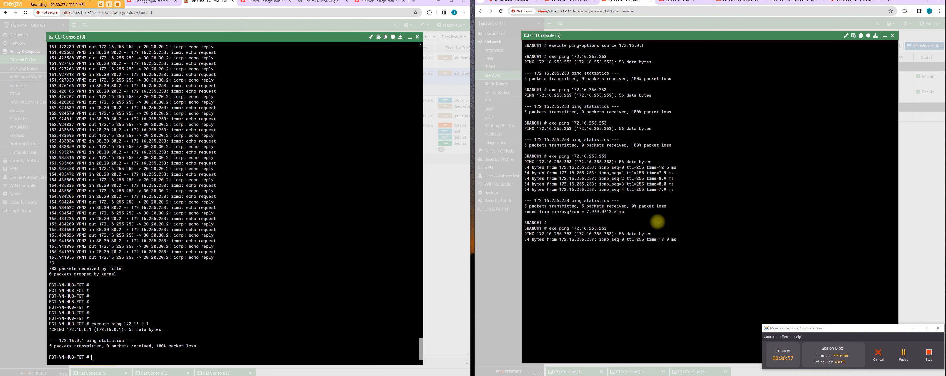
click(885, 36)
click(506, 75)
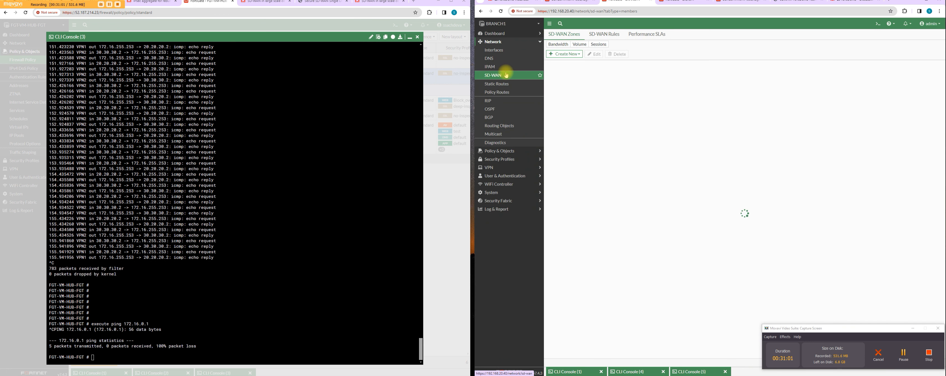
click(647, 34)
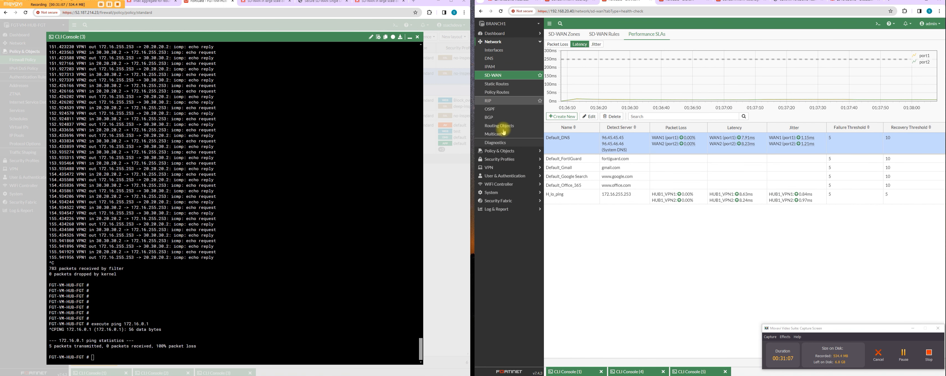
Step: Examine BRANCH1's firewall policies, including the interface settings of the HUB-BRANCH policy
click(508, 151)
click(510, 51)
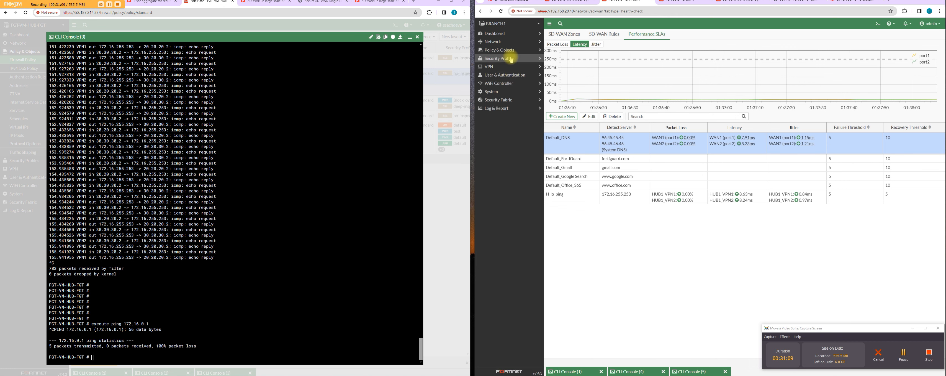
click(510, 50)
click(499, 59)
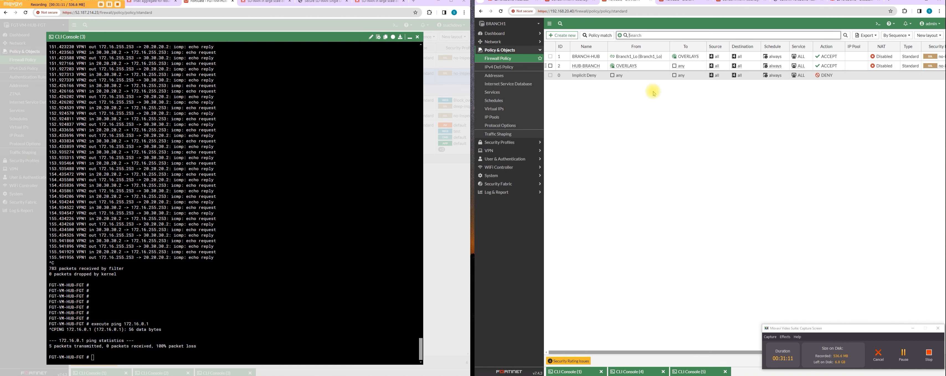
mouse_move(647, 60)
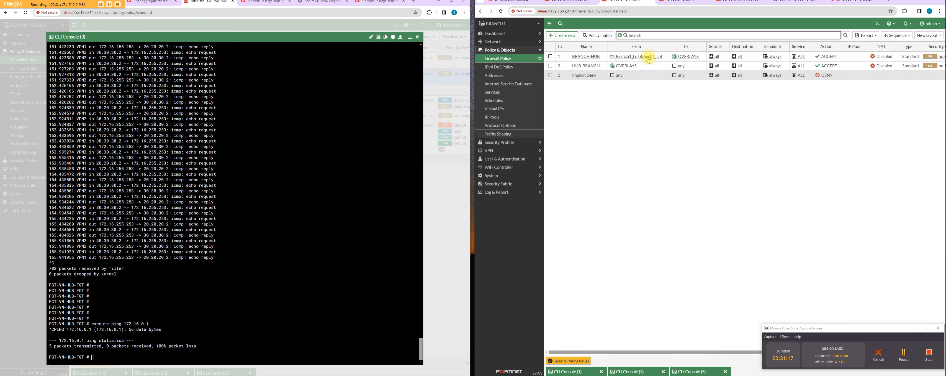
double_click(650, 66)
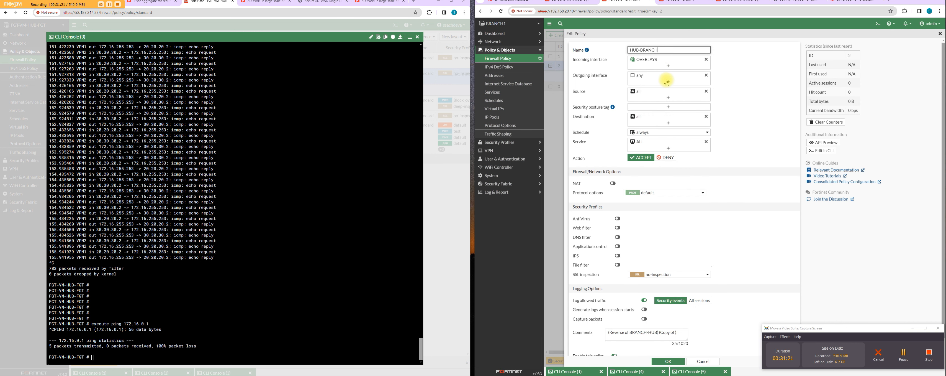
click(940, 33)
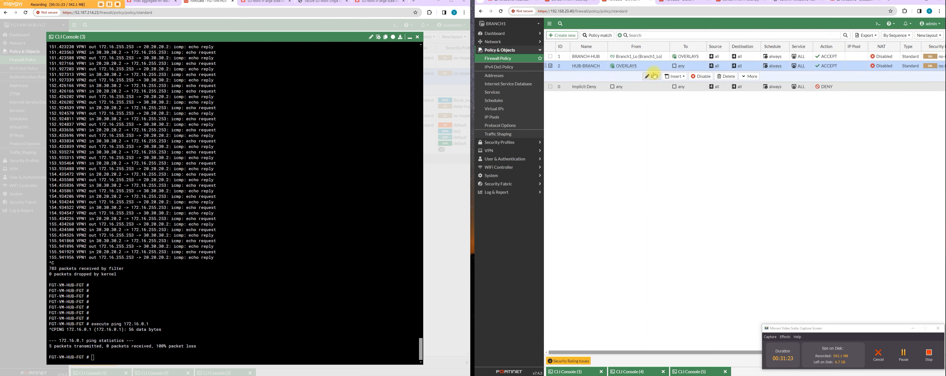
Step: Set the source interface of BRANCH1's BRANCH-HUB policy to any
click(665, 57)
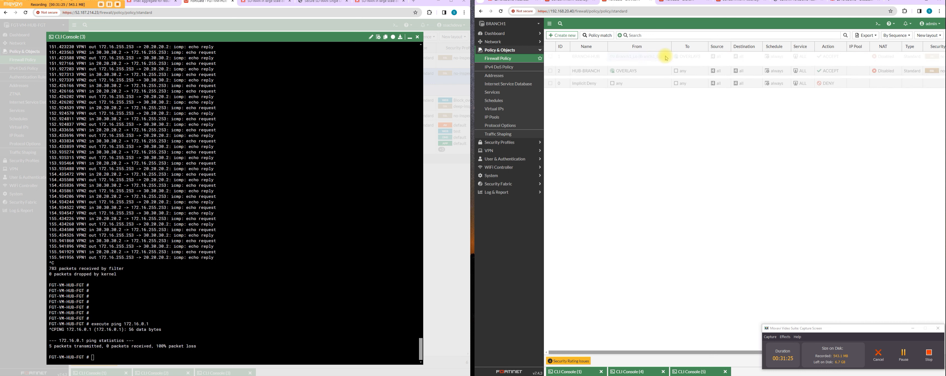
click(864, 63)
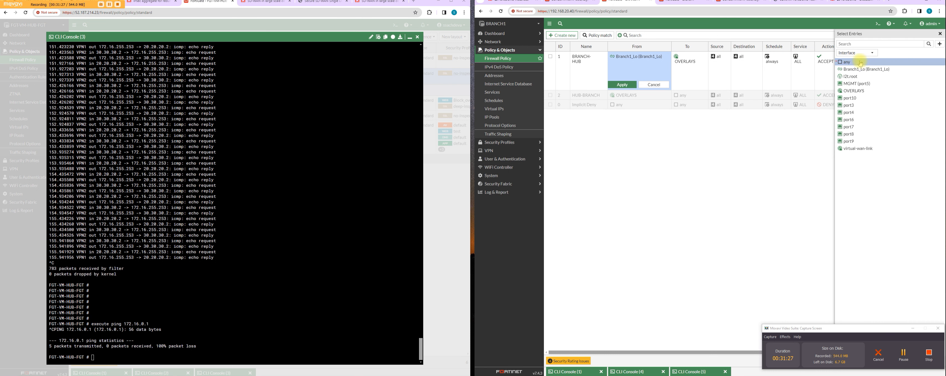
click(916, 327)
click(860, 364)
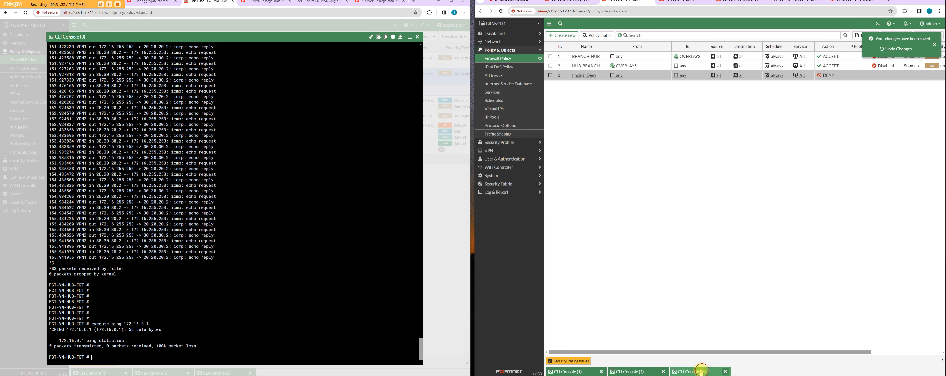
Step: Ping 172.16.255.253 from BRANCH1 and 172.16.0.1 from the hub, and interrupt the hub's ping
click(691, 371)
key(Up)
key(Return)
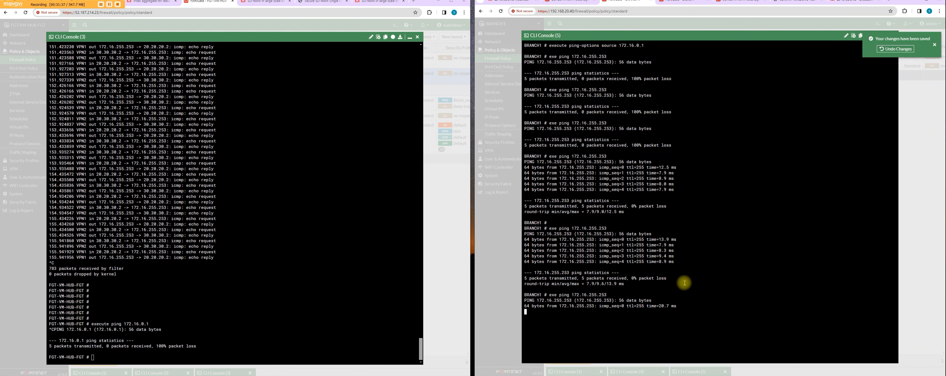
click(214, 237)
key(Up)
key(Return)
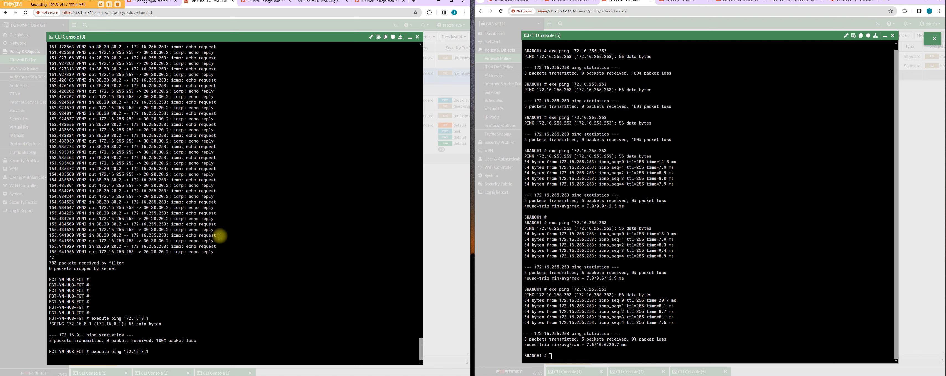
key(ctrl+c)
key(Return)
key(Return)
key(Return)
key(Return)
key(Return)
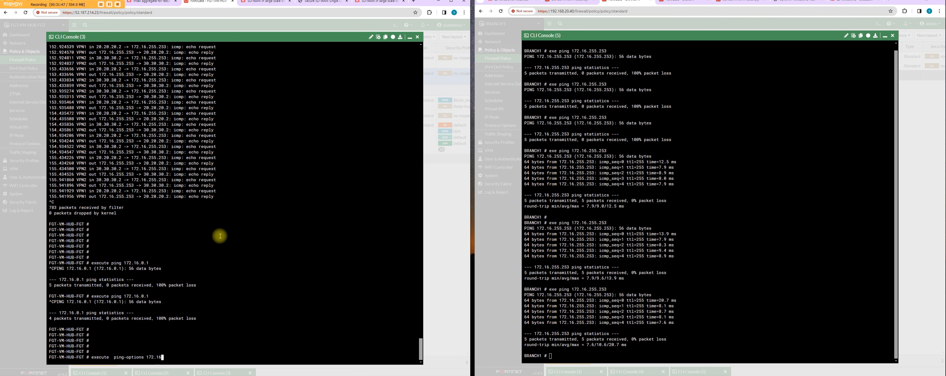
Step: Set the hub's ping source address option to 172.16.255.253
key(Return)
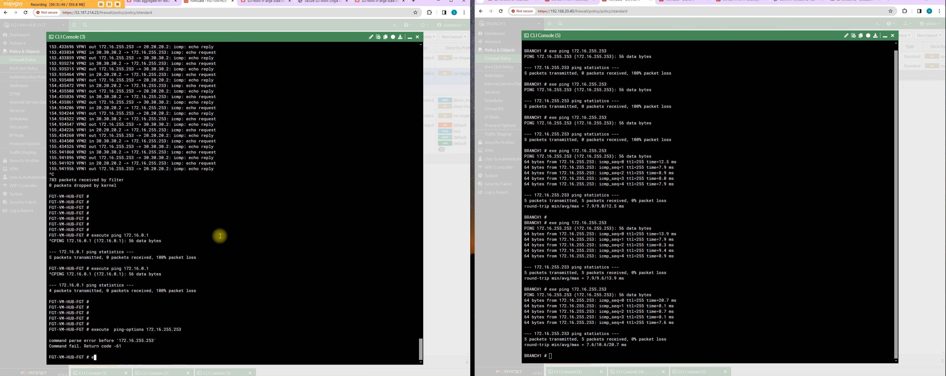
text(execute)
key(Up)
text(source)
key(Return)
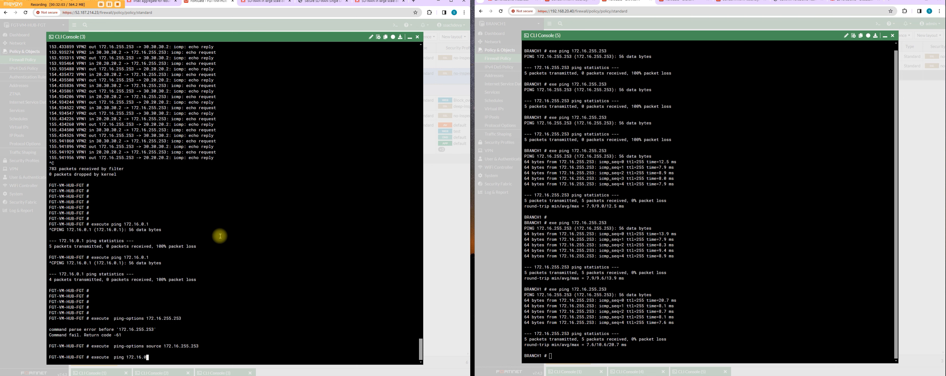
Step: Ping 172.16.0.1 from the hub twice and sniff BRANCH1's packets on any interface with filter 'icmp and host 172.16.0.1' at verbosity 4
key(Return)
click(629, 285)
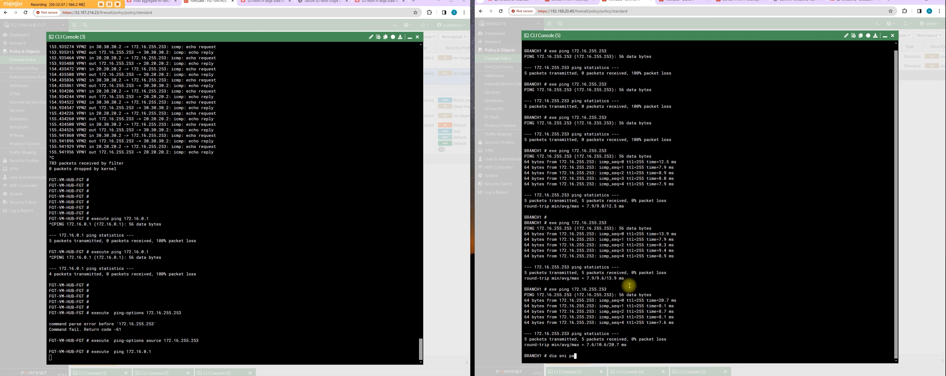
text(dia sni packet any 'icmp and host 172.16.0.1)
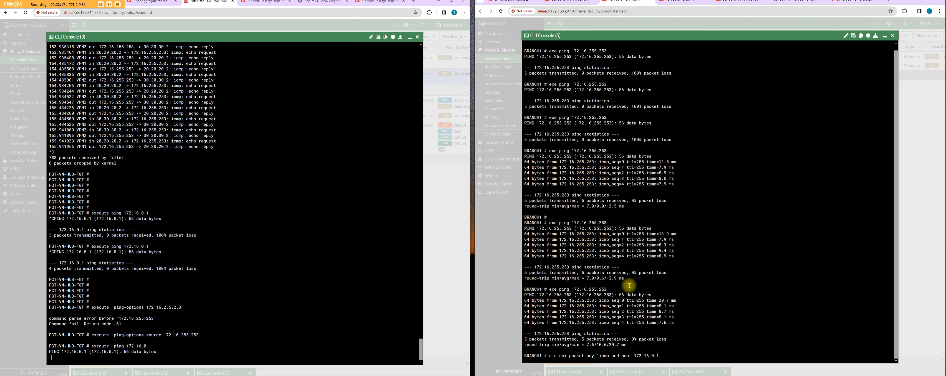
text(4)
key(Return)
click(206, 345)
key(Up)
key(Return)
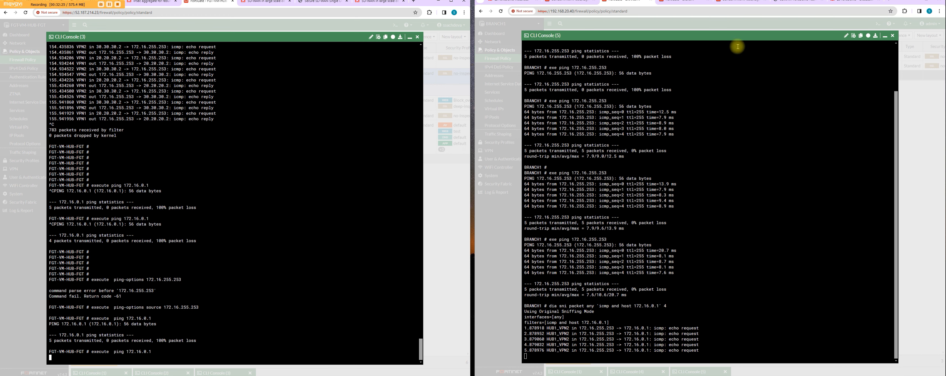
Step: Examine BRANCH1's IPsec tunnels and the tunnel interfaces nested under WAN1 and WAN2
click(885, 36)
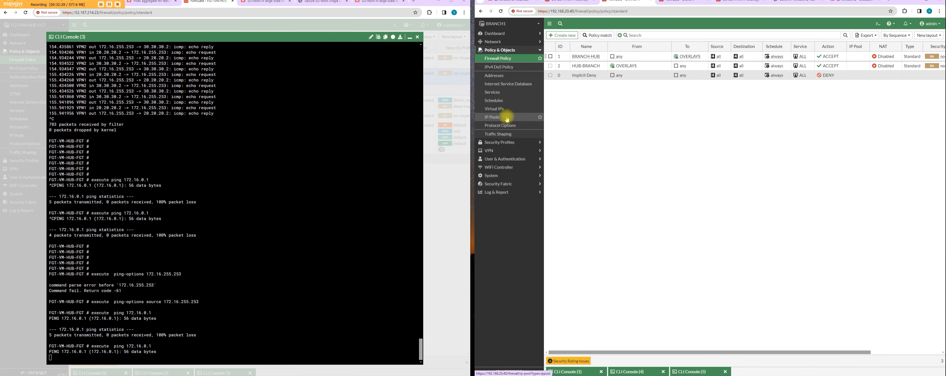
click(509, 151)
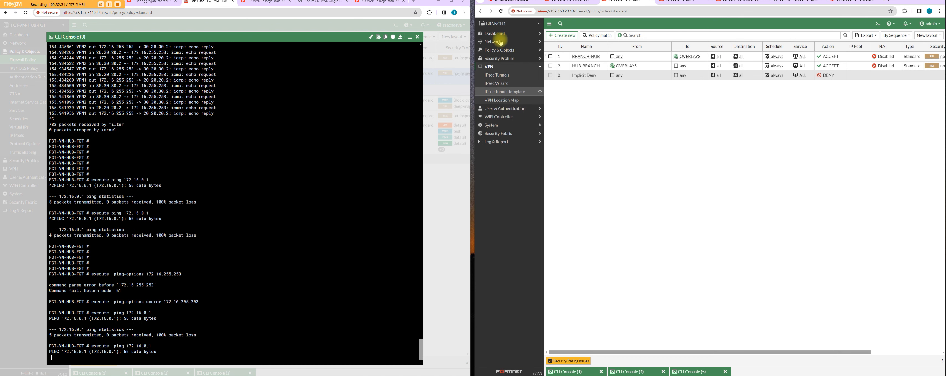
click(510, 79)
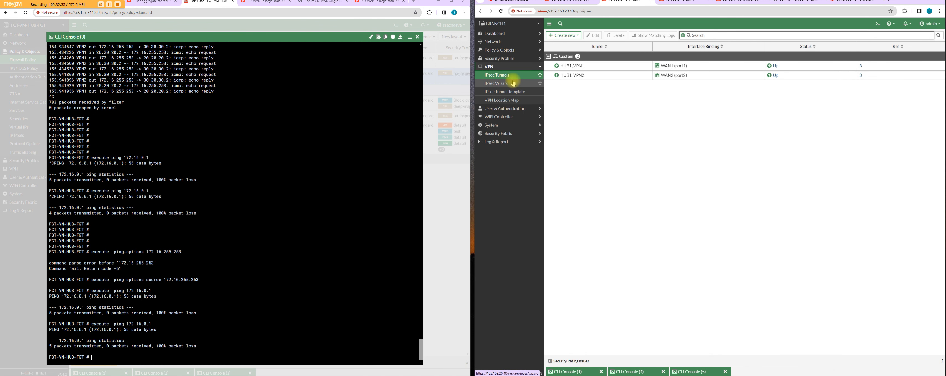
click(513, 41)
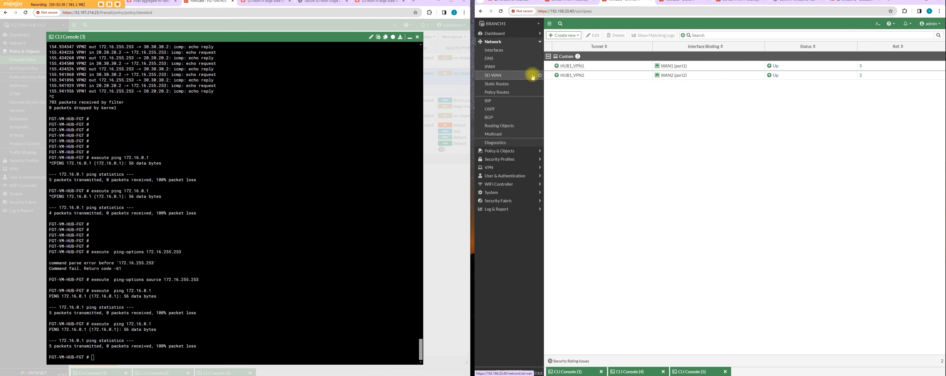
click(487, 51)
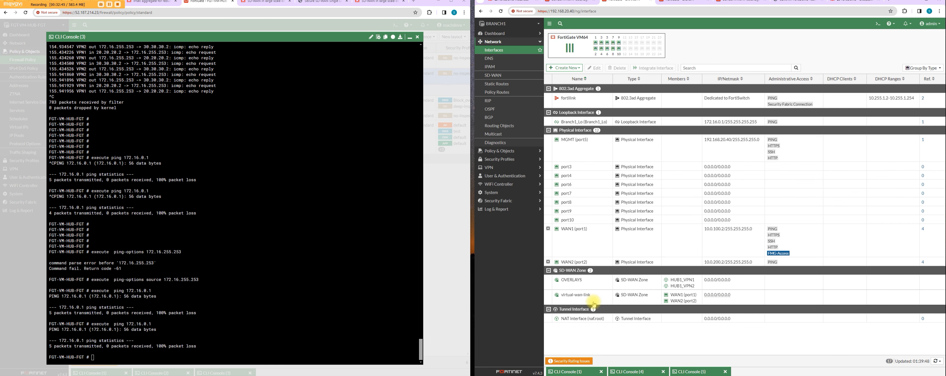
click(548, 261)
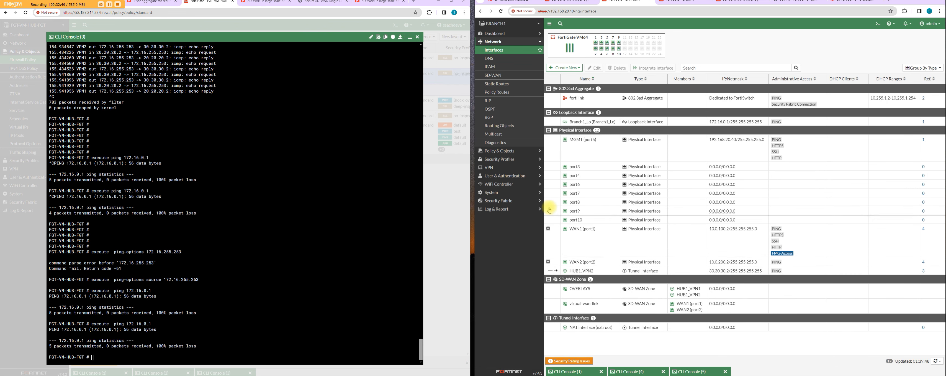
click(548, 228)
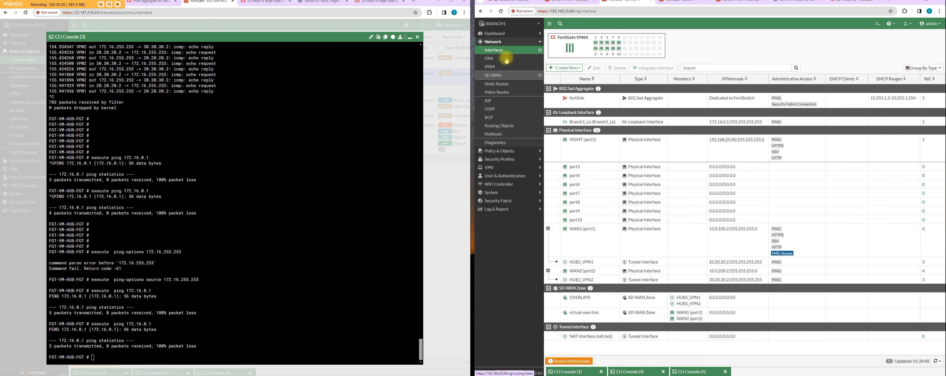
Step: Inspect the BGP route to 172.16.255.253/32 in BRANCH1's routing monitor
click(509, 33)
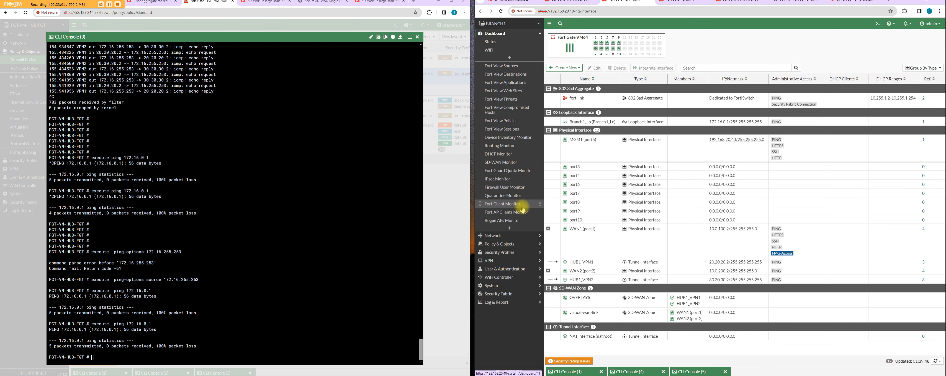
click(514, 146)
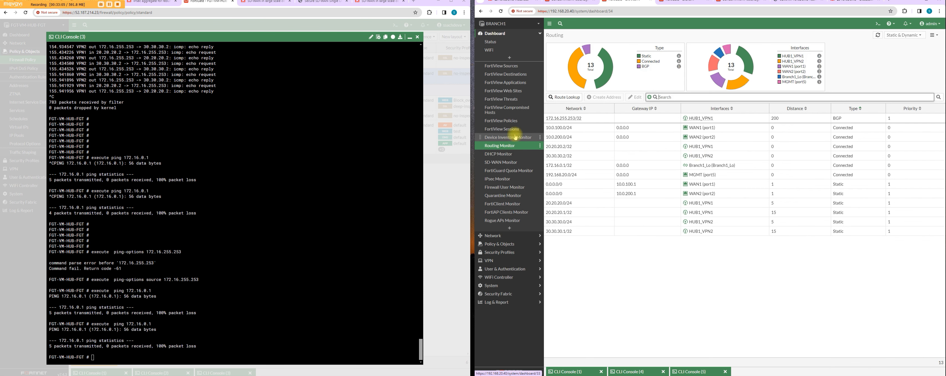
click(738, 119)
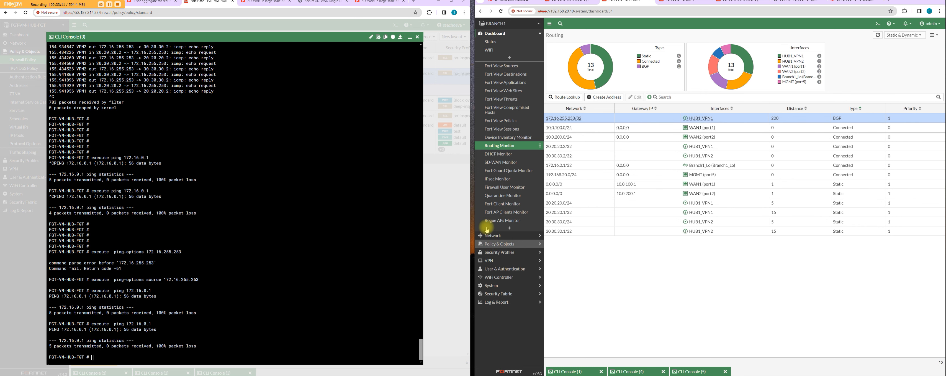
Step: Set the incoming interface of BRANCH1's BRANCH-HUB firewall policy to Branch1_Lo and save the policy
click(490, 244)
click(498, 58)
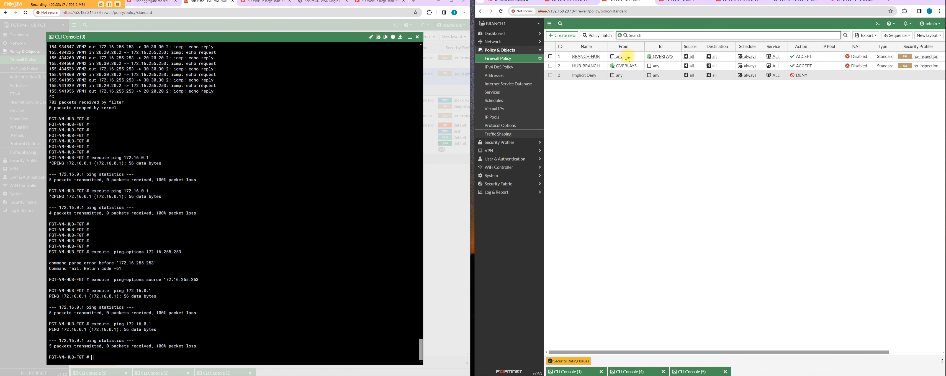
double_click(629, 58)
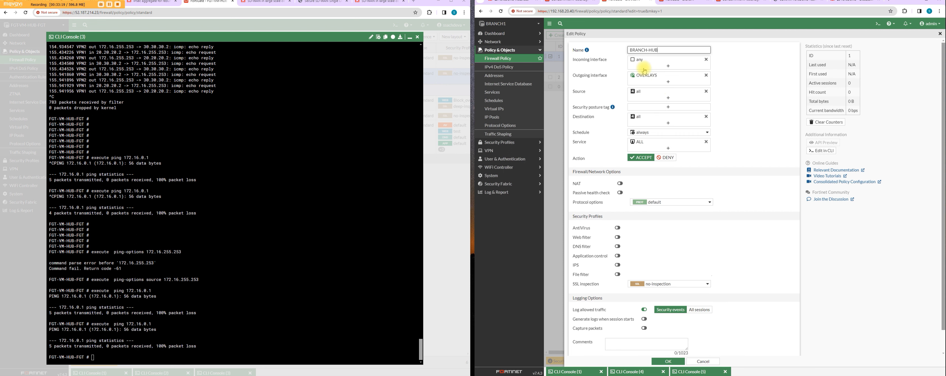
click(679, 69)
click(731, 83)
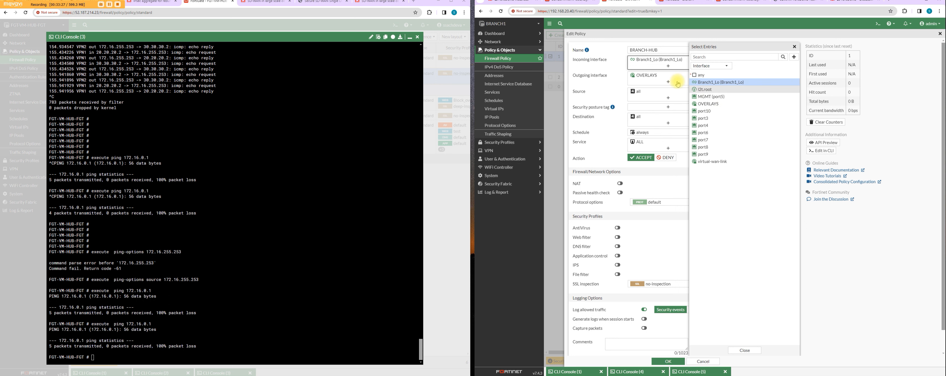
mouse_move(677, 80)
click(668, 361)
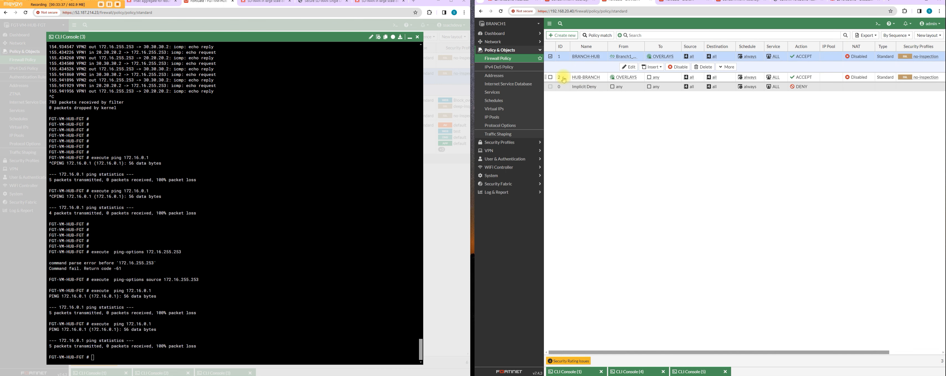
Step: Set the outgoing interface of BRANCH1's HUB-BRANCH firewall policy to Branch1_Lo and save the policy
click(564, 77)
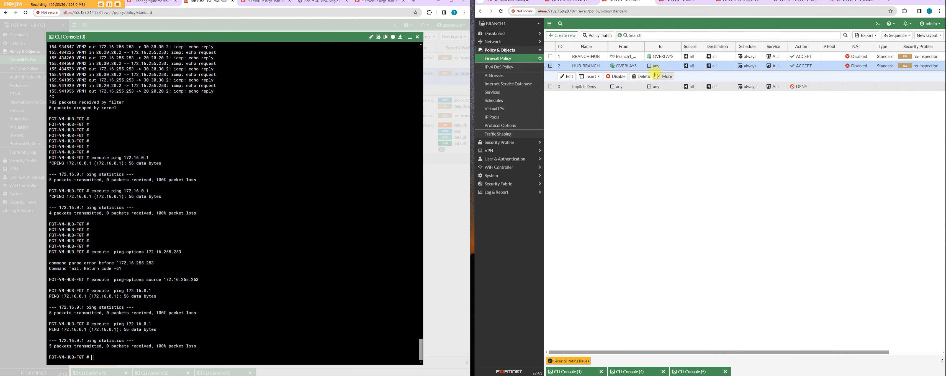
double_click(667, 68)
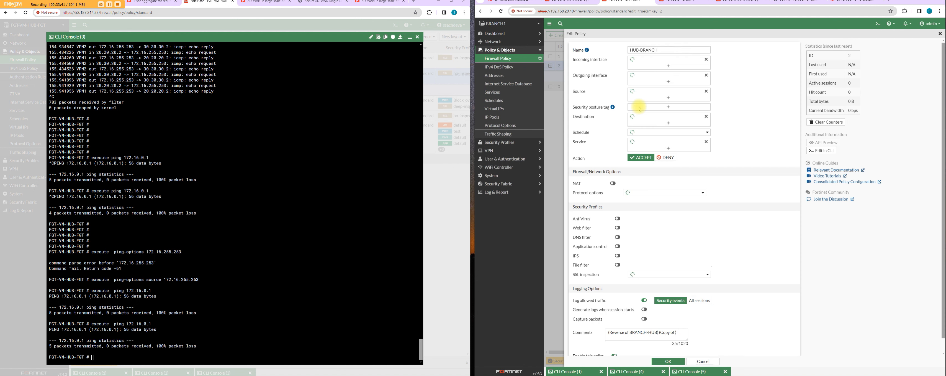
click(668, 81)
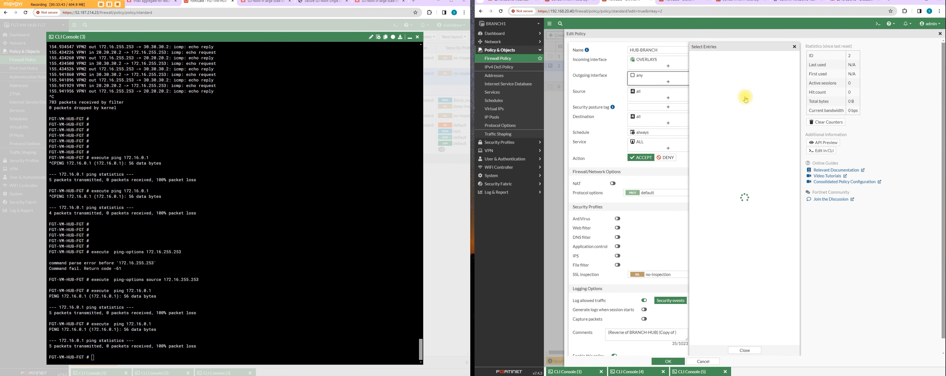
click(723, 82)
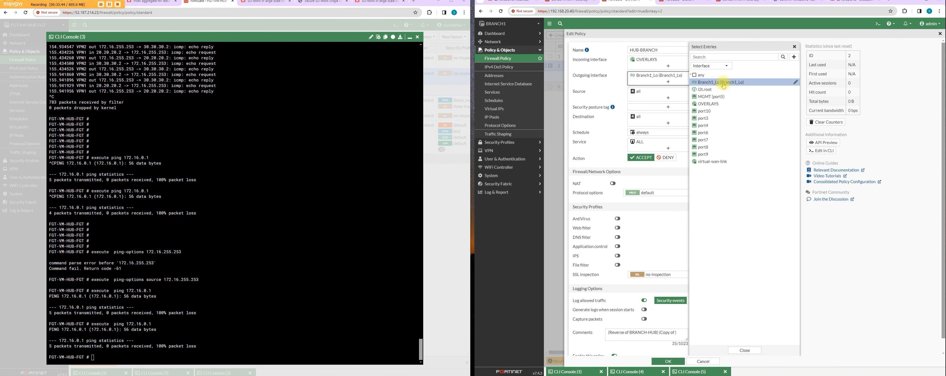
click(672, 362)
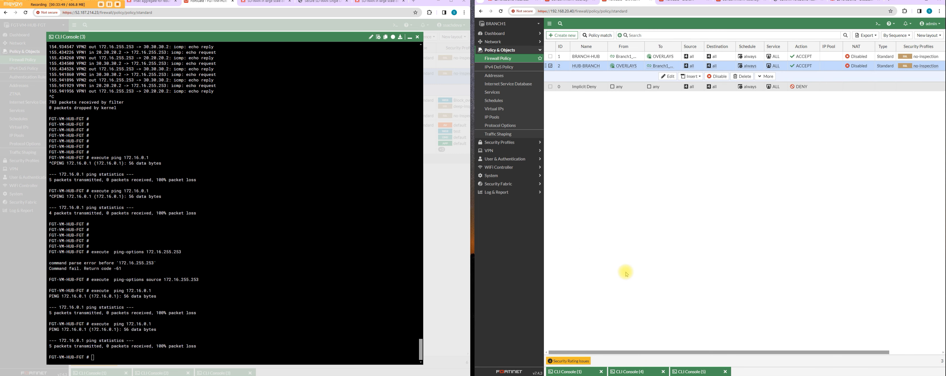
Step: Repeat the hub's ping to 172.16.0.1 while watching the running packet capture on BRANCH1
click(694, 371)
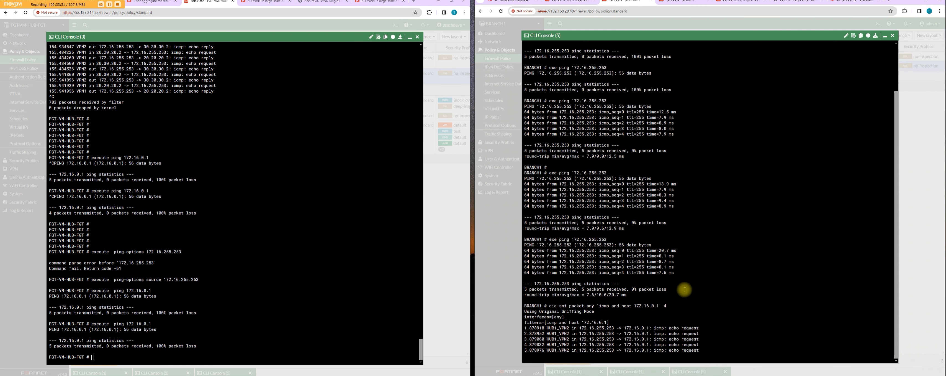
click(322, 291)
key(Up)
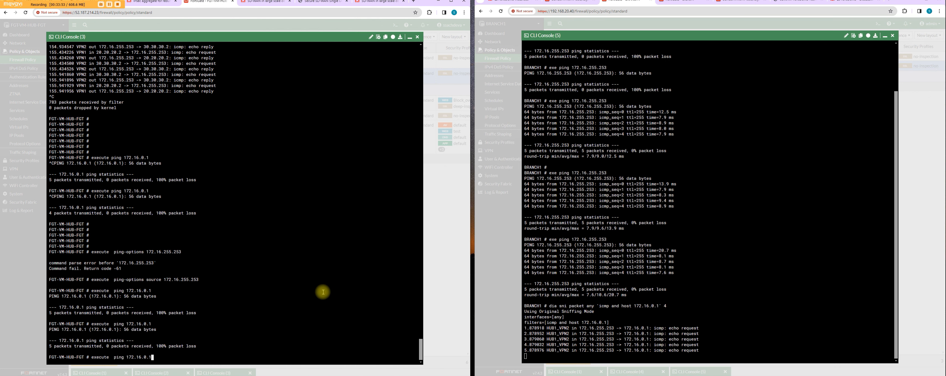
key(Return)
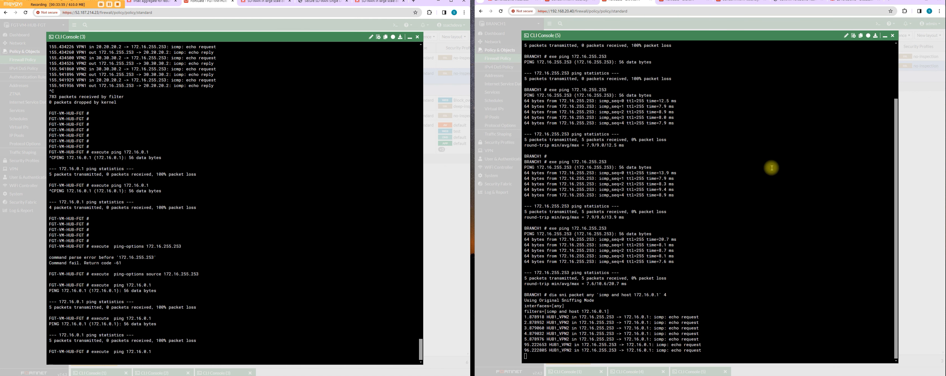
Step: Review BRANCH1's static, connected and BGP routes in the routing monitor
click(885, 35)
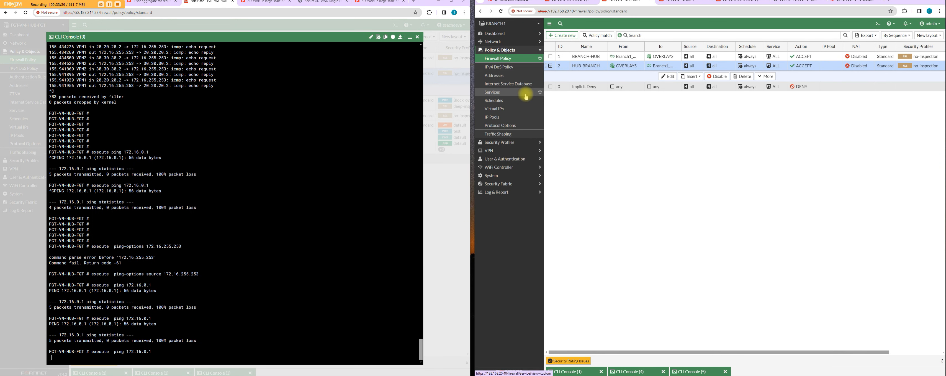
click(518, 43)
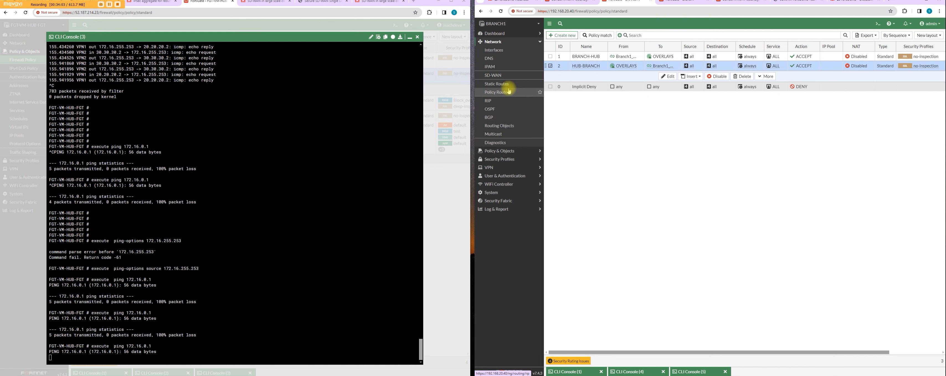
click(512, 33)
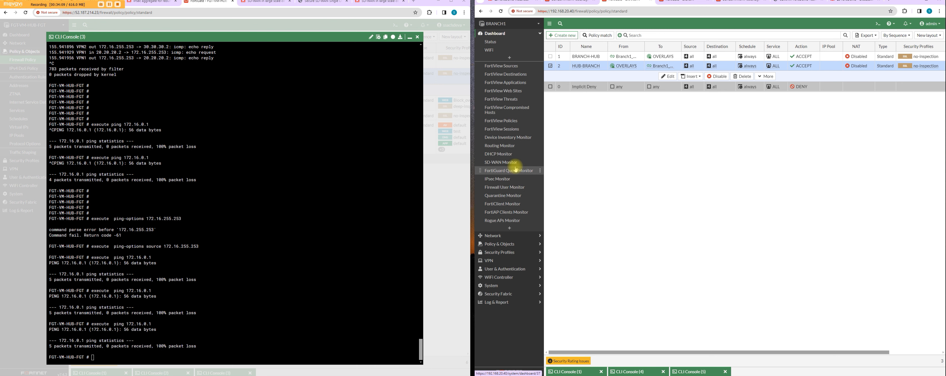
click(518, 149)
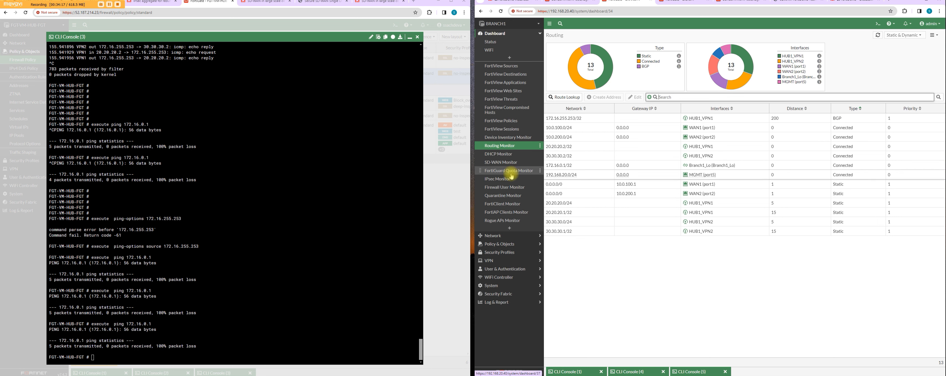
Step: Review the SD-WAN rules configured on BRANCH1
click(507, 239)
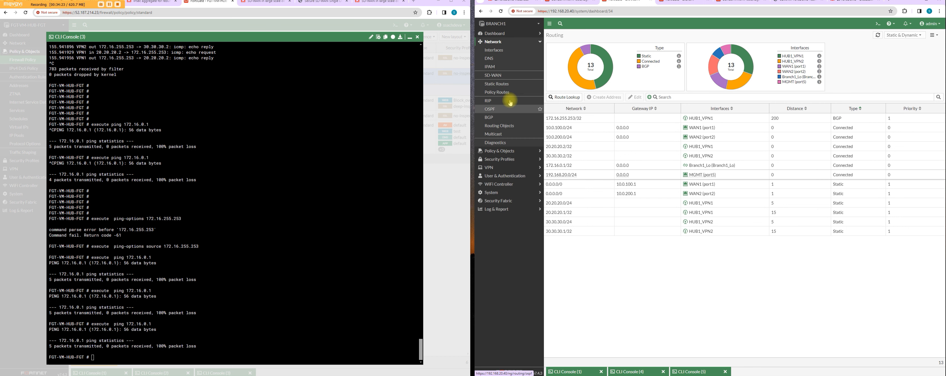
click(509, 76)
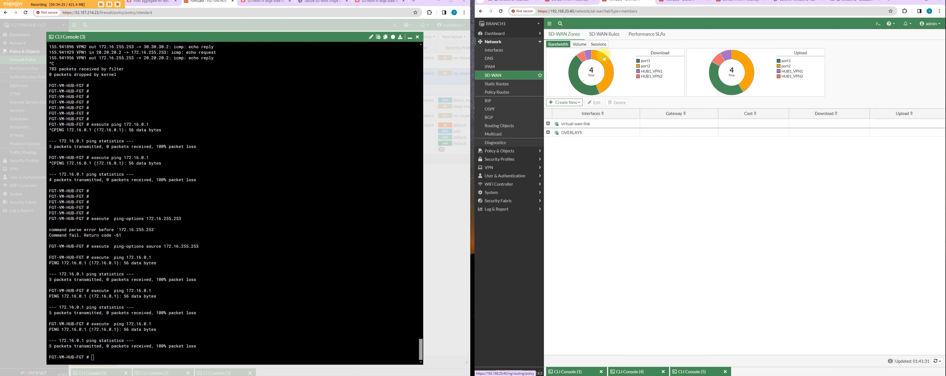
click(606, 37)
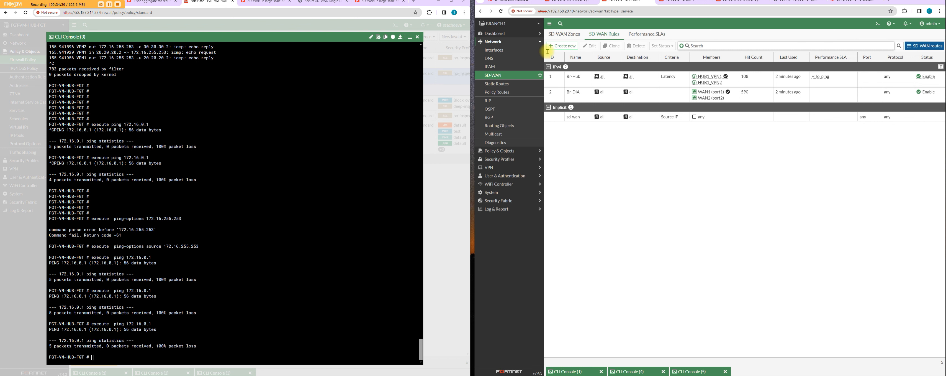
Step: Start a new SD-WAN rule on BRANCH1 named Hub-BR with source all and destination Branch1_Lo address
click(558, 47)
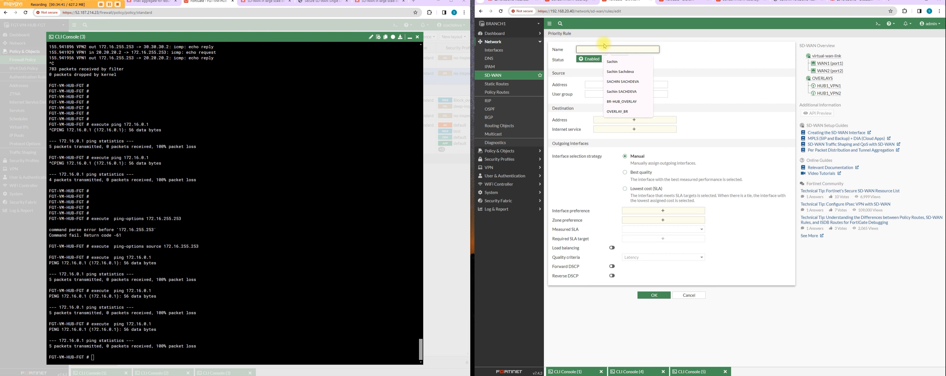
text(Hub-BR)
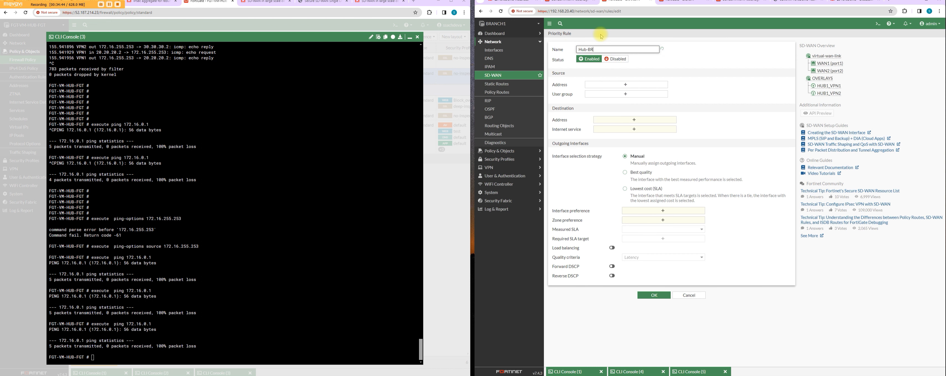
click(621, 85)
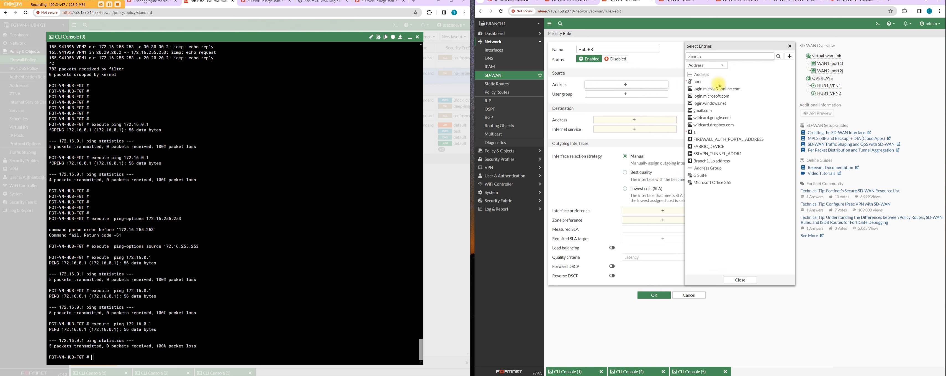
mouse_move(720, 133)
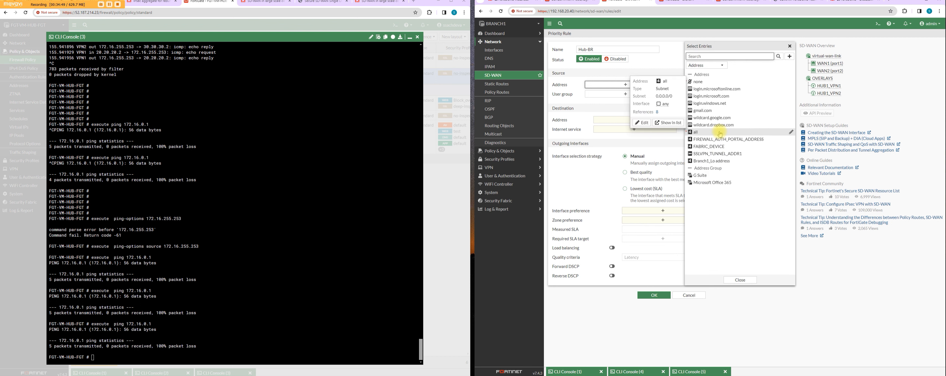
click(719, 132)
click(634, 128)
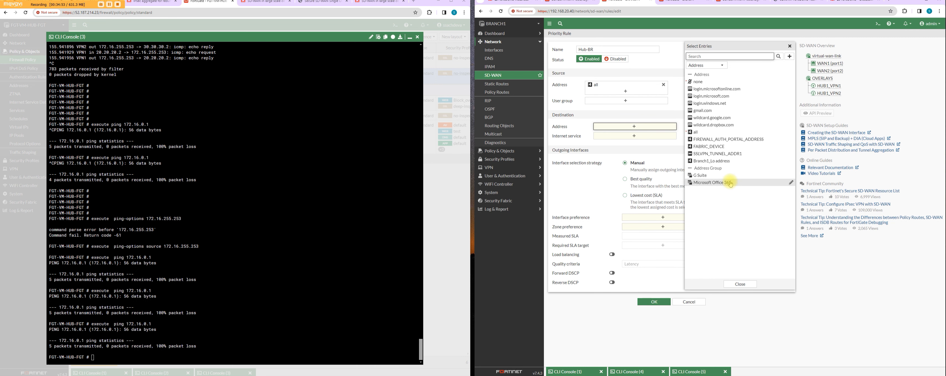
click(732, 162)
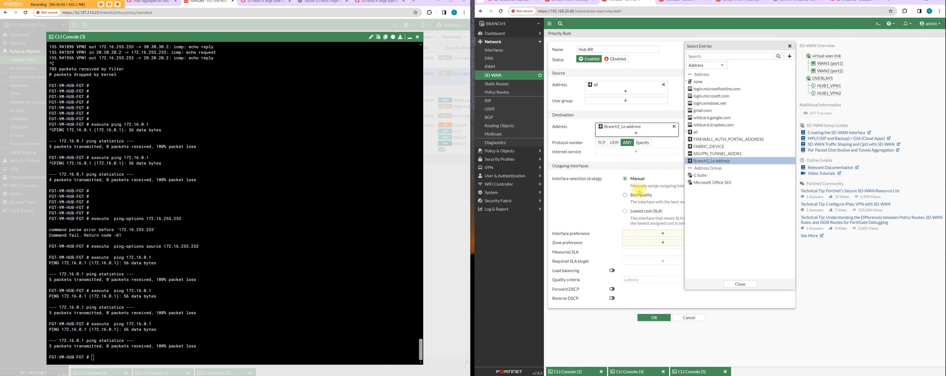
Step: Set the Hub-BR rule to Best quality with interfaces HUB1_VPN1 and HUB1_VPN2 and zone preference OVERLAYS
click(666, 235)
click(647, 195)
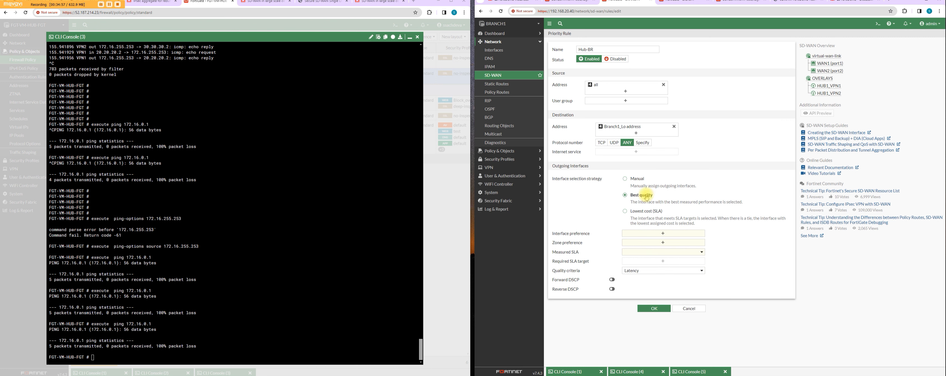
click(663, 234)
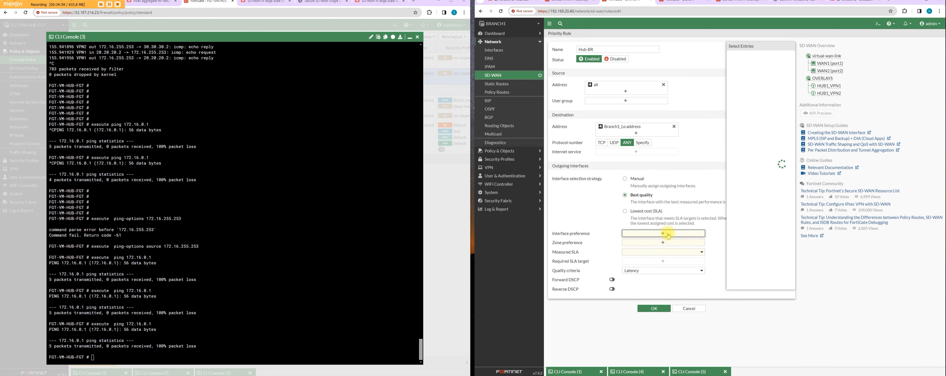
click(718, 74)
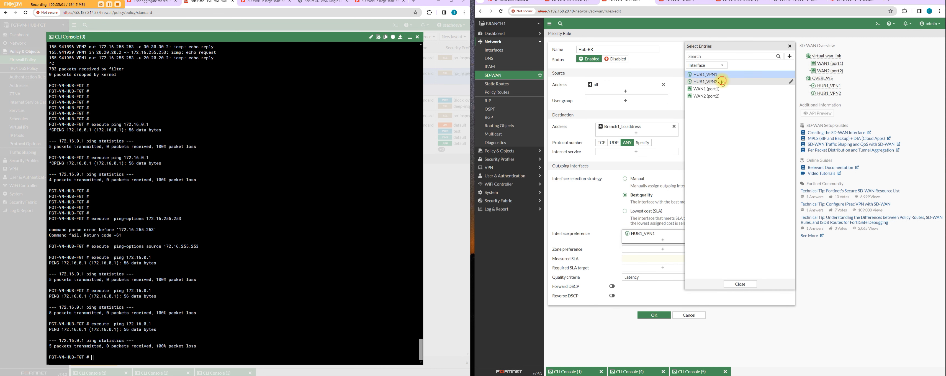
click(718, 81)
click(649, 257)
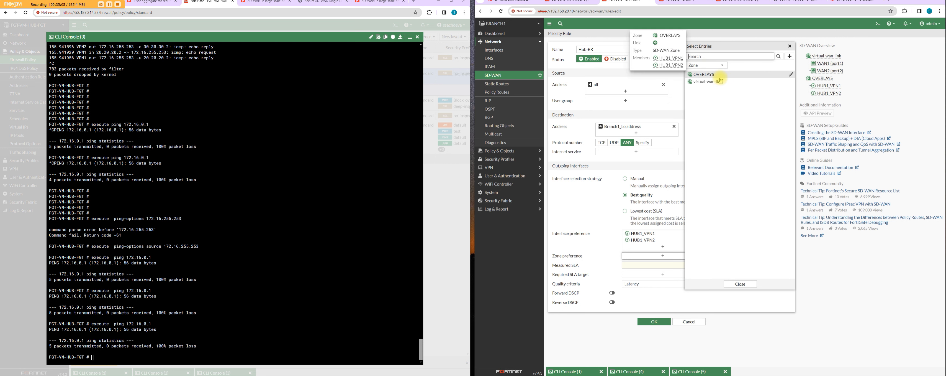
click(720, 75)
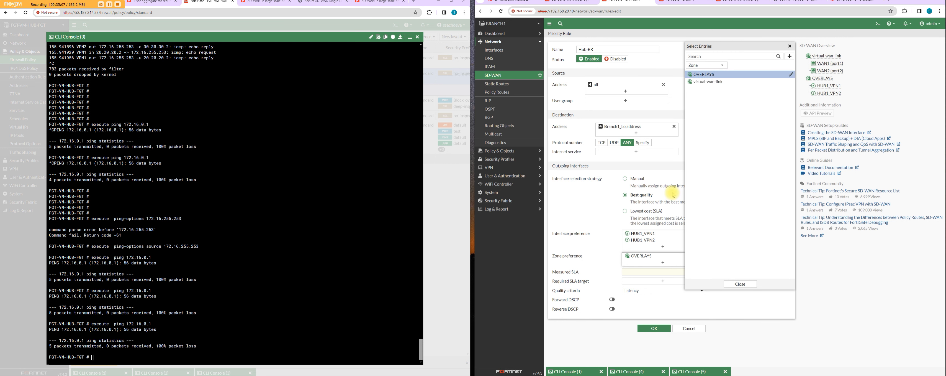
Step: Choose H_lo_ping as the Hub-BR rule's measured SLA and save the rule
click(654, 271)
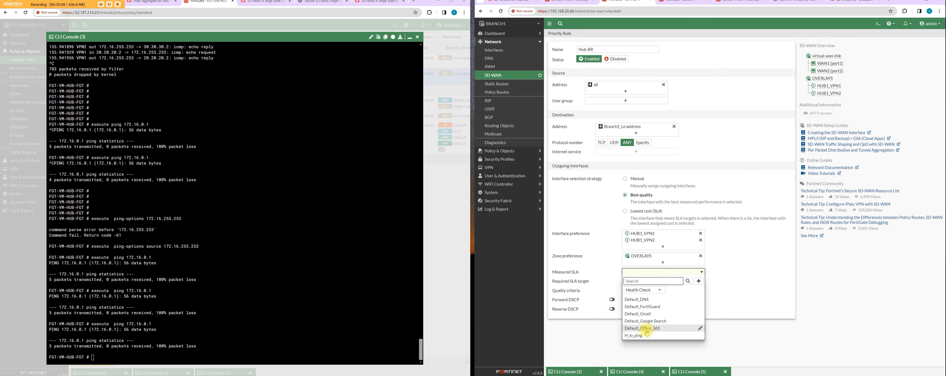
click(646, 335)
click(650, 329)
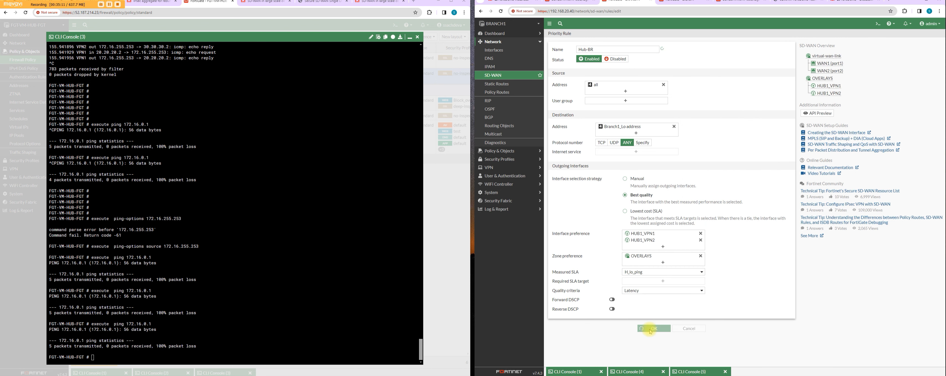
Step: Repeat the ping from the hub FortiGate to 172.16.0.1
click(299, 335)
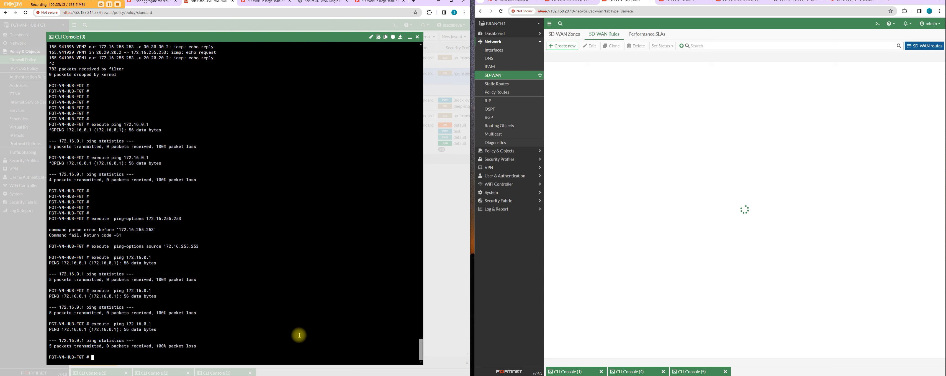
key(Up)
key(Return)
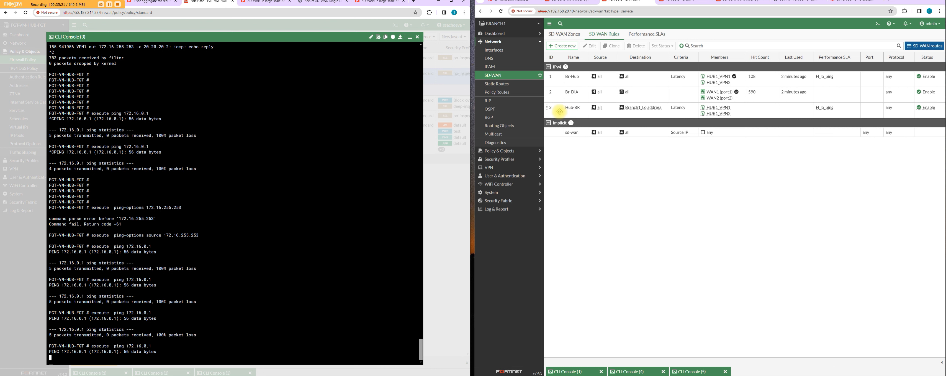
Step: Move the Hub-BR rule above Br-Hub on BRANCH1 and restart the hub's ping to 172.16.0.1
drag(553, 109, 562, 81)
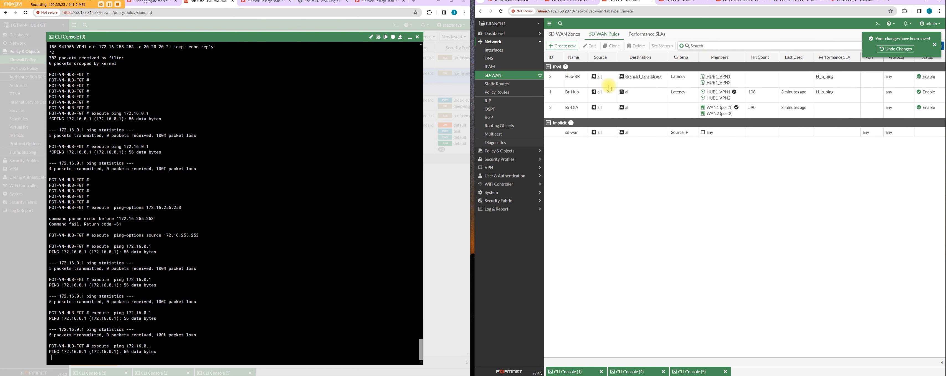
click(267, 278)
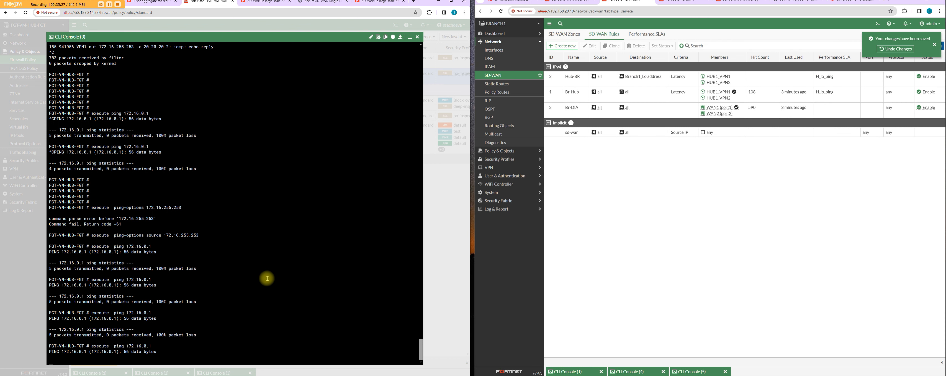
key(ctrl+c)
key(Return)
key(Up)
key(Return)
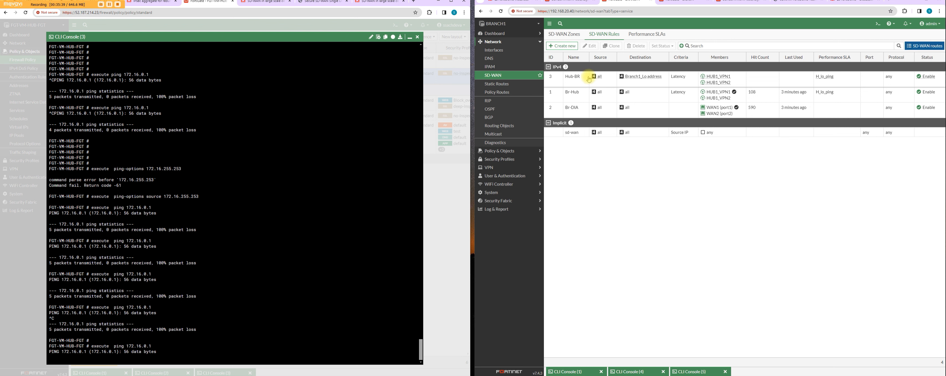
Step: Open the Hub-BR SD-WAN rule on BRANCH1 and check its settings
click(579, 85)
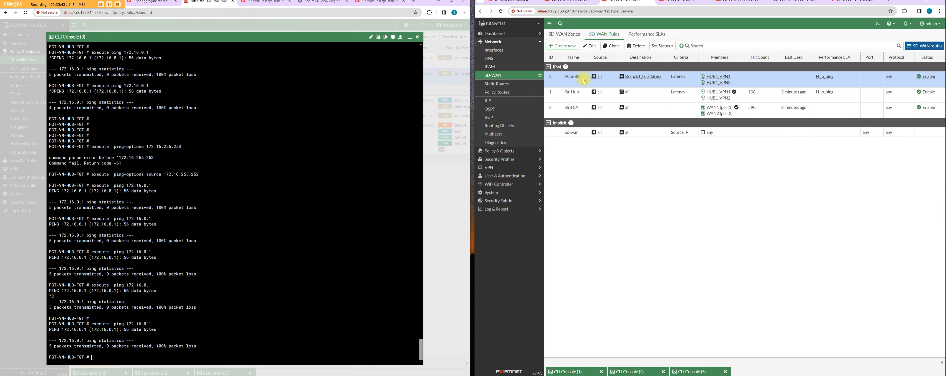
click(883, 27)
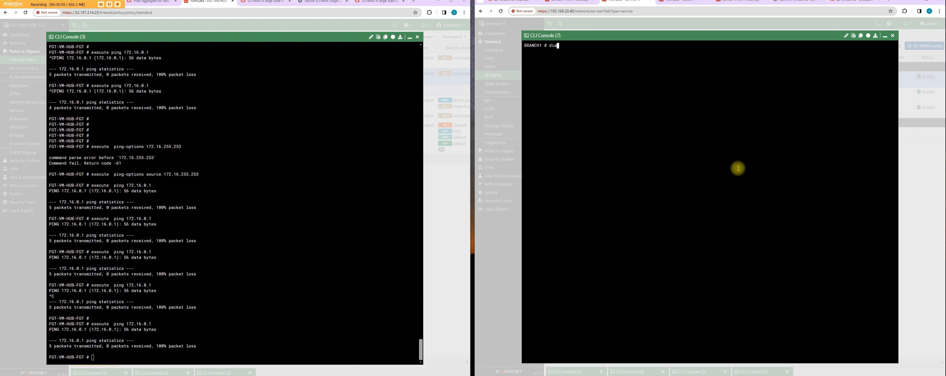
click(885, 36)
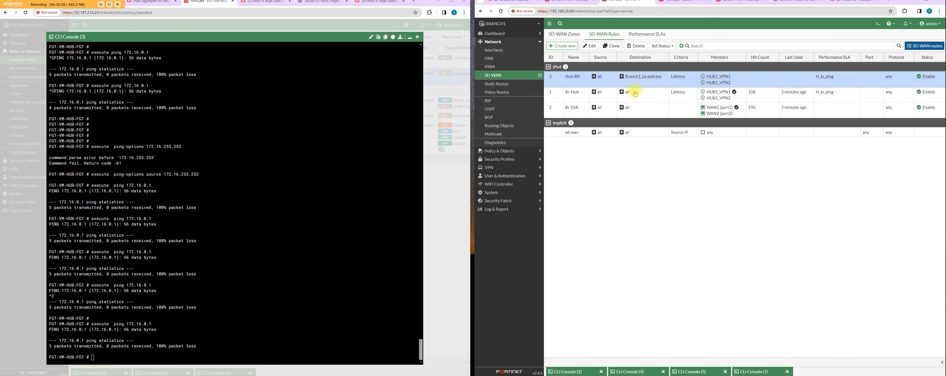
right_click(651, 86)
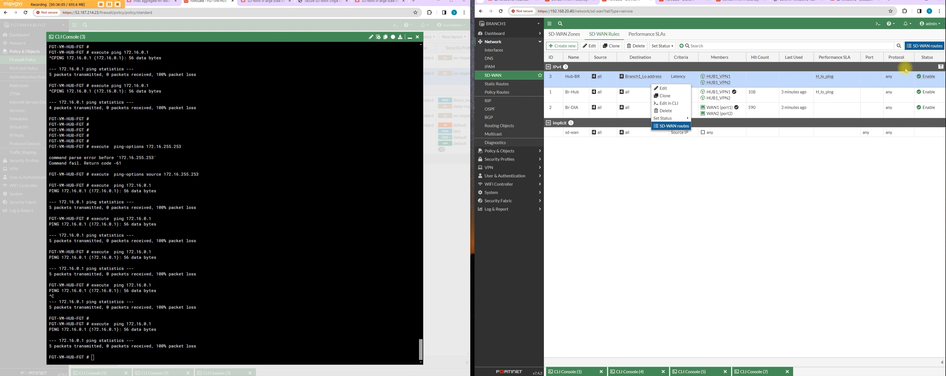
click(934, 77)
double_click(934, 77)
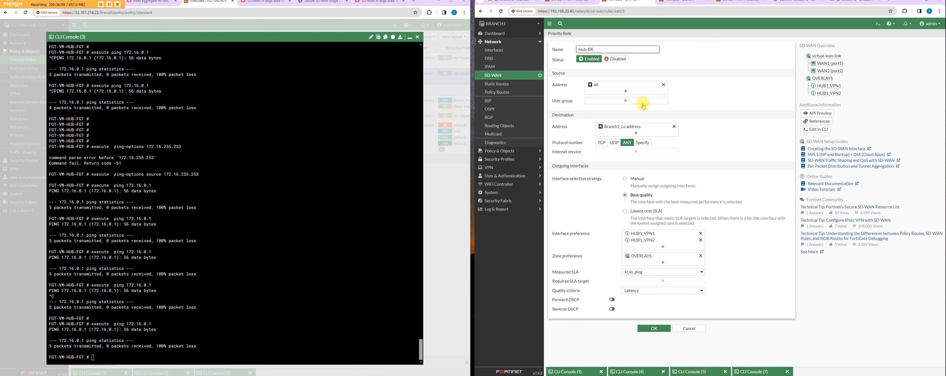
Step: Return to BRANCH1's SD-WAN rules and move Hub-BR back below the Br-DIA rule
click(505, 77)
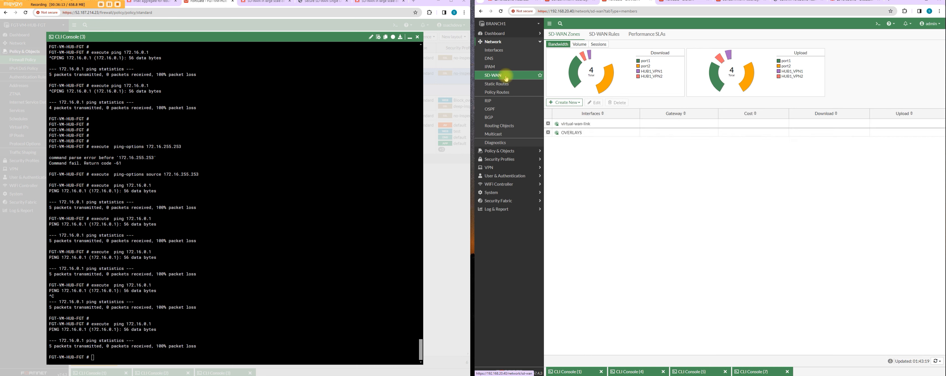
click(611, 34)
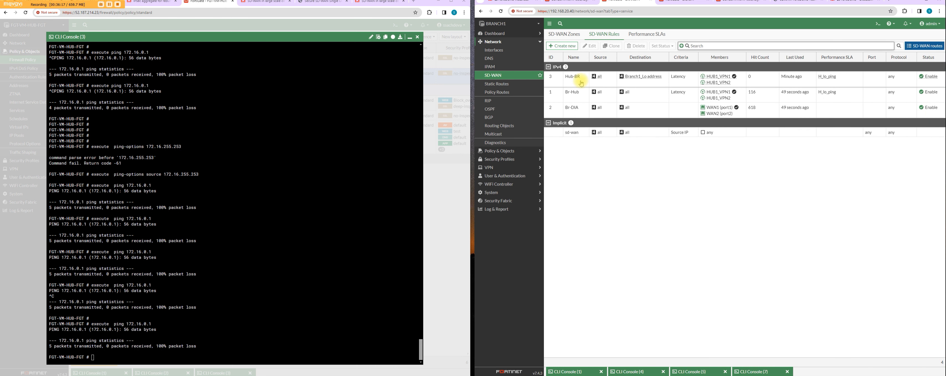
drag(574, 86, 561, 112)
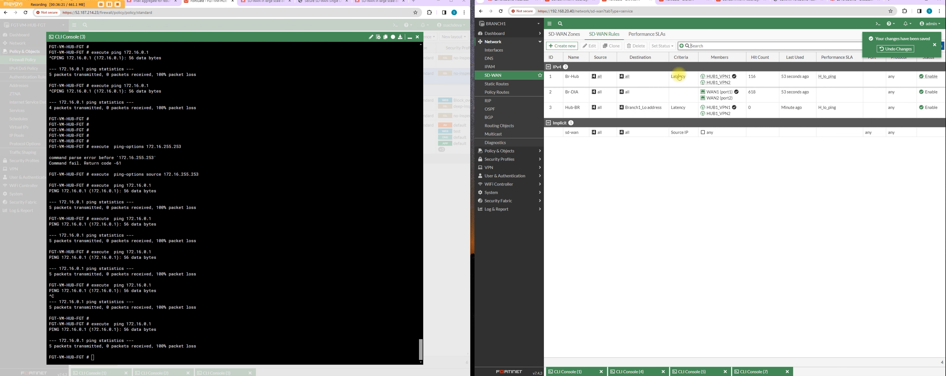
Step: Change the source address of the Br-Hub SD-WAN rule to Branch1_Lo address, keep destination all, and save the rule
double_click(639, 83)
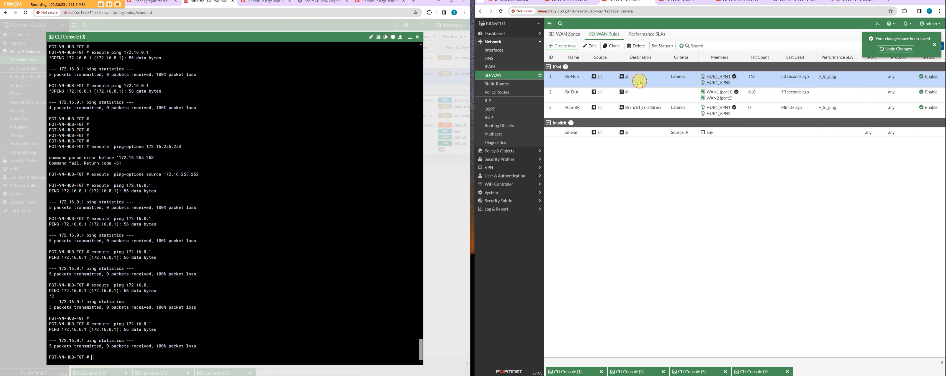
click(645, 92)
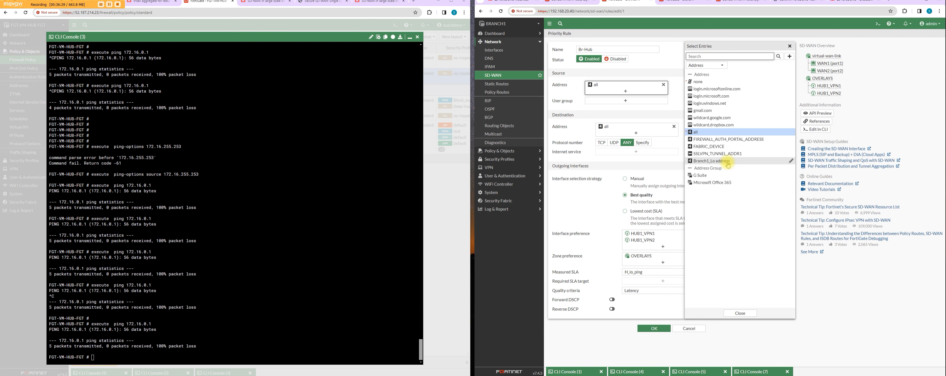
click(727, 161)
mouse_move(649, 131)
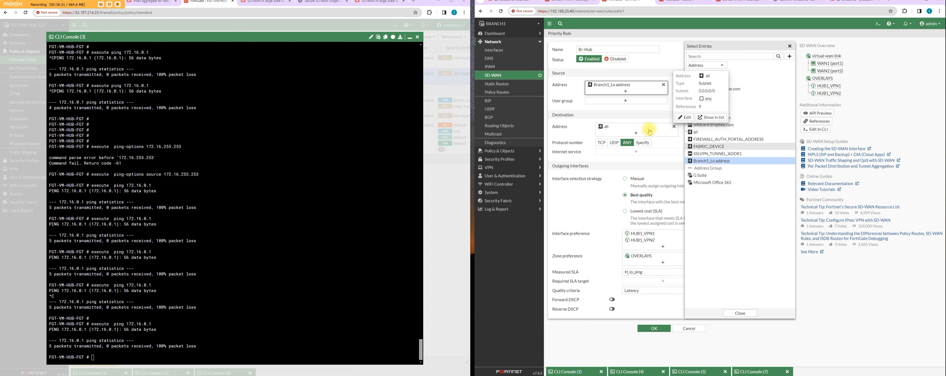
click(650, 131)
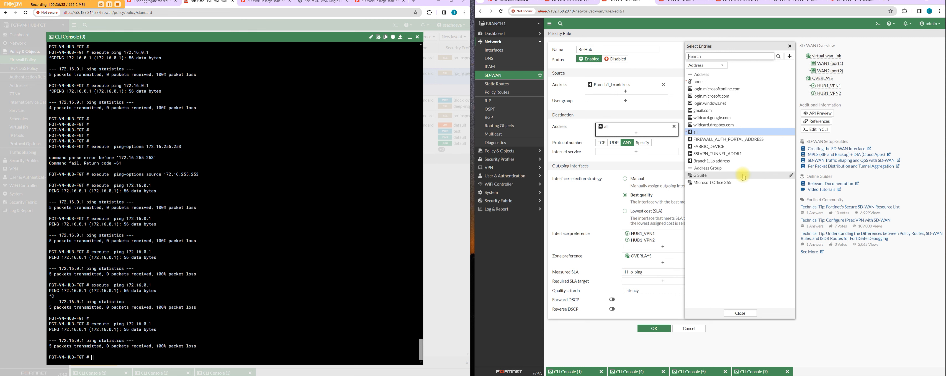
mouse_move(744, 177)
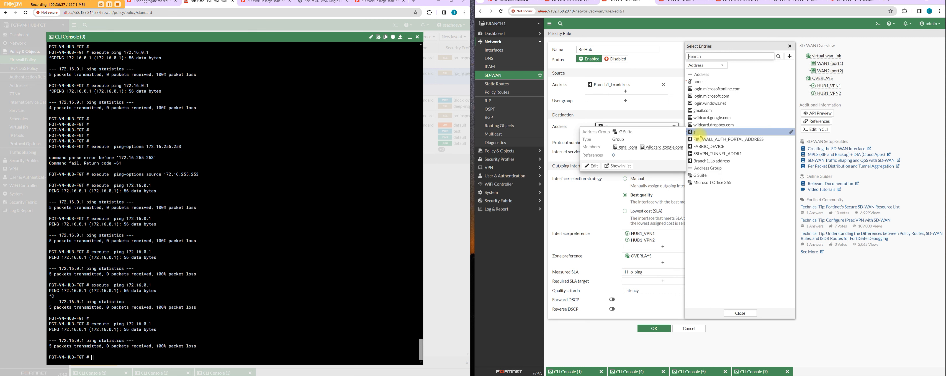
click(651, 328)
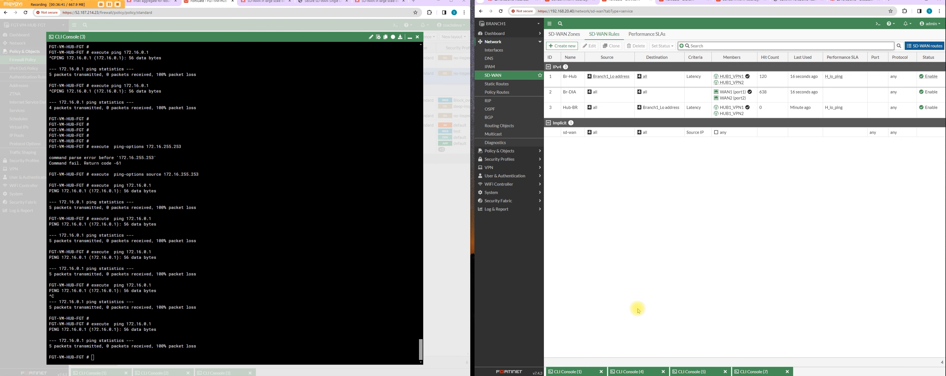
Step: Stop the running packet sniffer in BRANCH1's CLI and ping the hub loopback 172.16.255.253
click(761, 372)
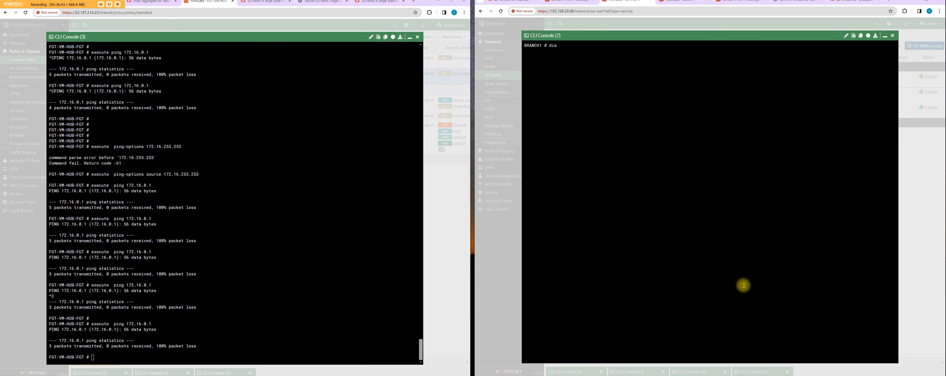
click(893, 35)
click(699, 371)
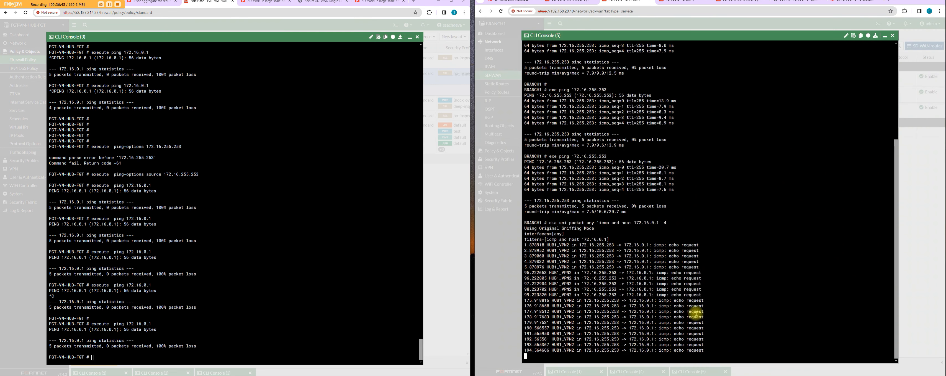
key(ctrl+c)
key(Return)
key(Up)
key(Up)
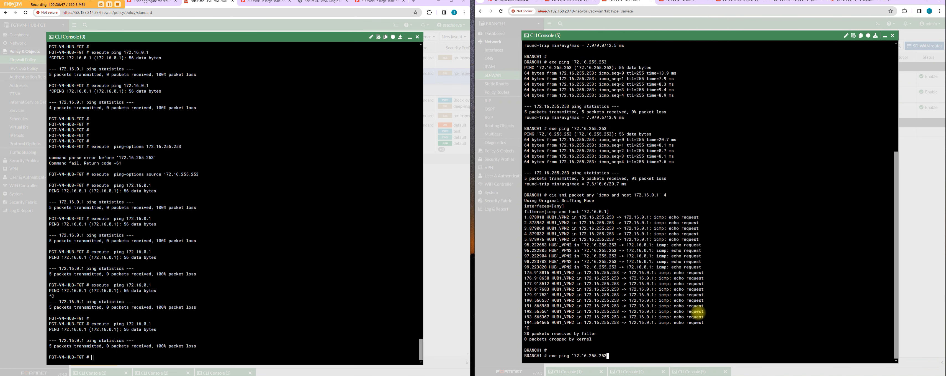
key(Return)
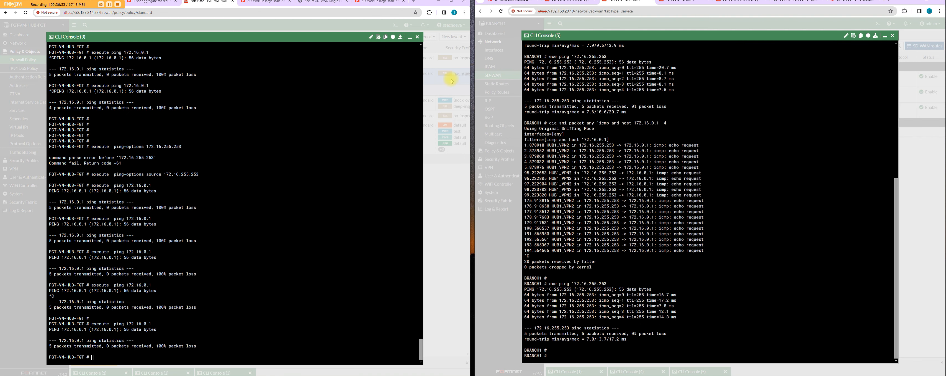
Step: Review the hub's firewall policies, then check the interfaces and addresses of the BRANCH-HUB and HUB-BRANCH policies on BRANCH1
click(409, 37)
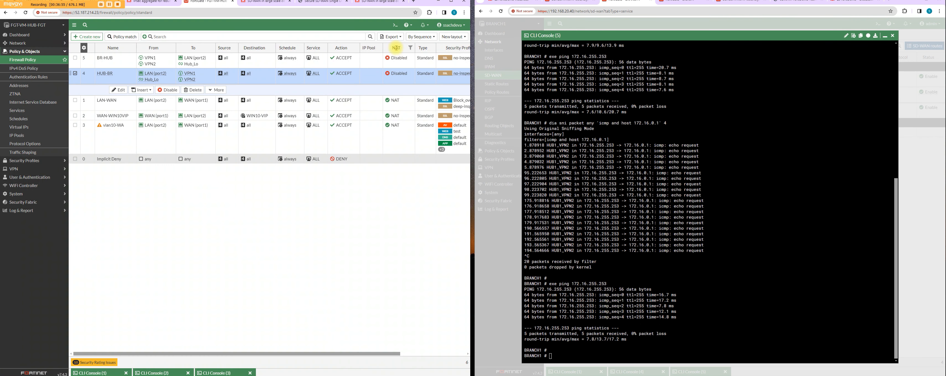
click(28, 60)
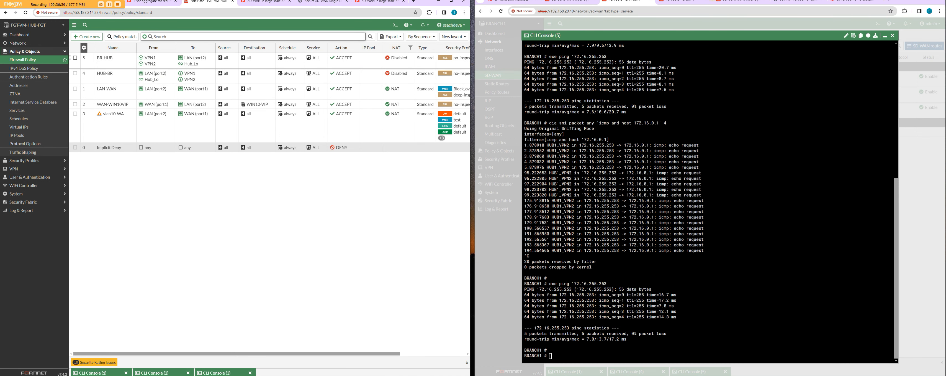
click(886, 34)
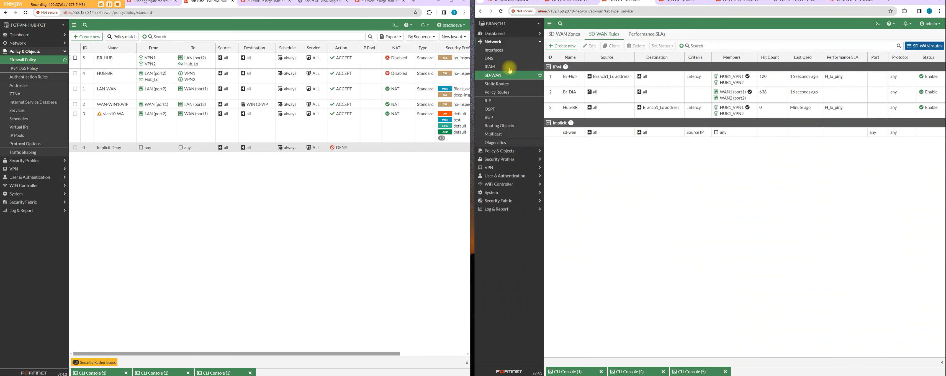
click(510, 150)
click(515, 60)
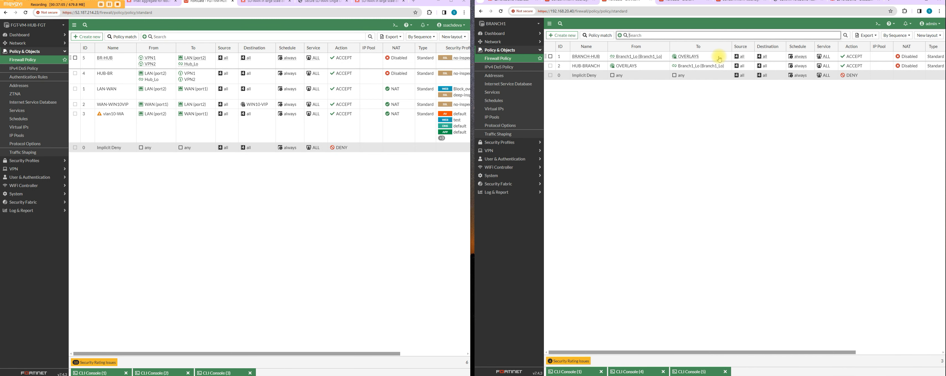
double_click(719, 59)
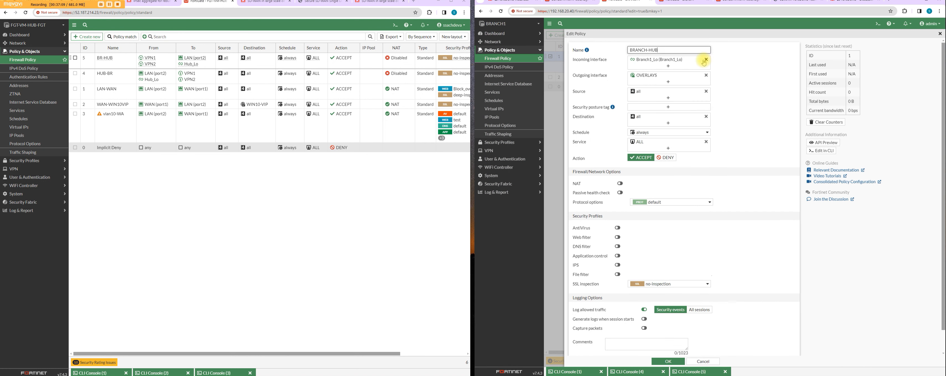
mouse_move(678, 61)
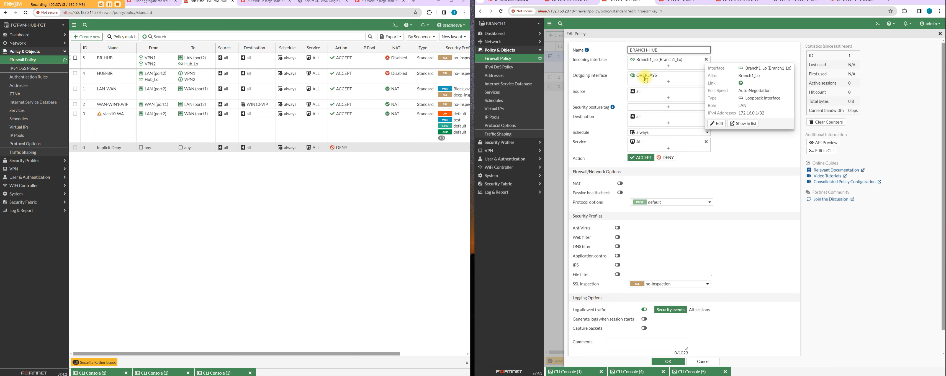
mouse_move(646, 79)
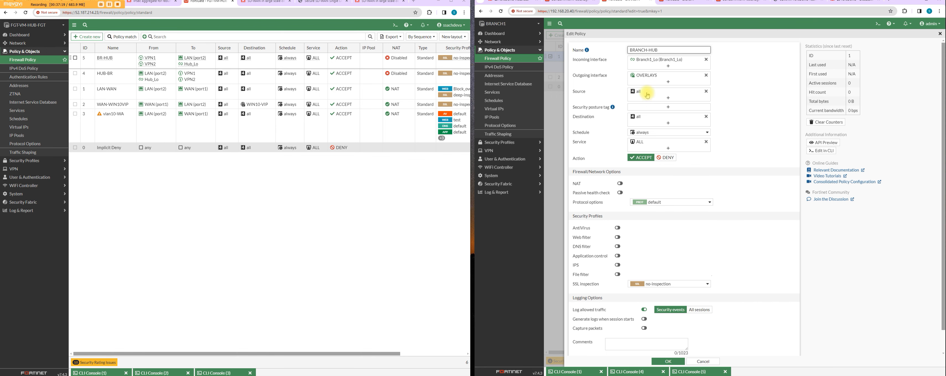
click(514, 58)
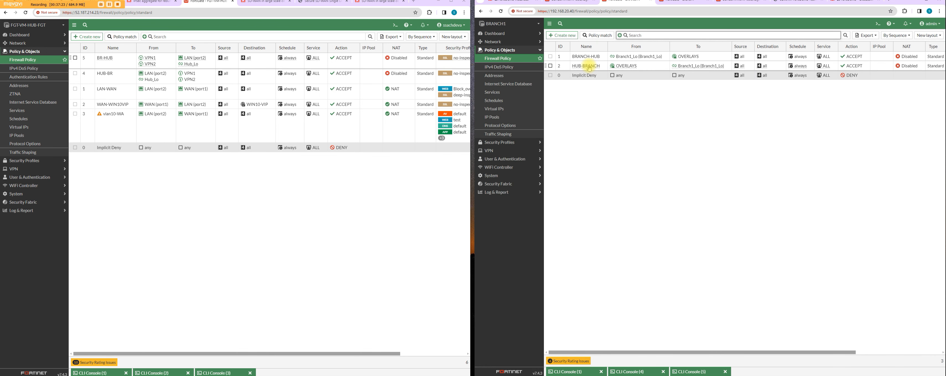
mouse_move(628, 68)
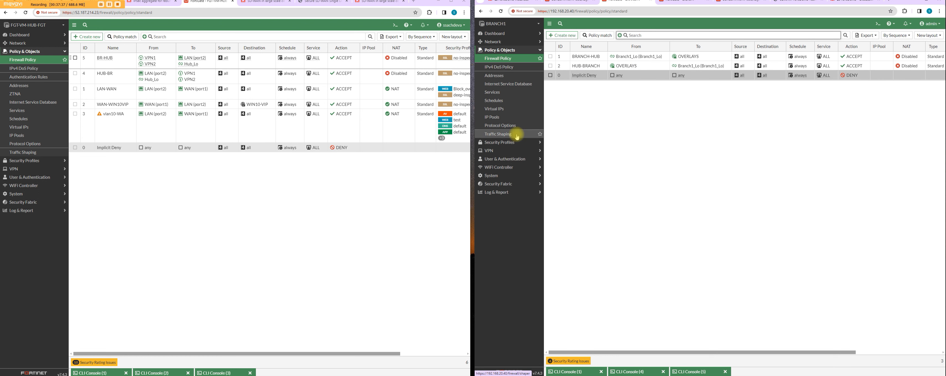
Step: Bring up BRANCH1's Routing Monitor and disable the VPN1 tunnel interface under WAN (port1) on the hub
click(492, 33)
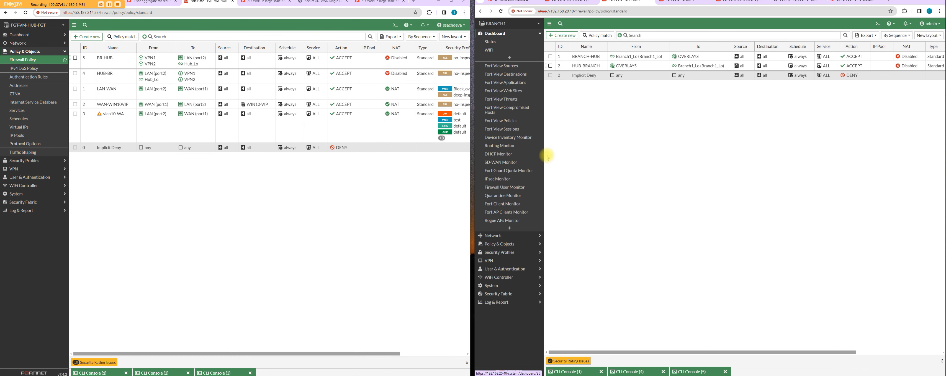
click(507, 149)
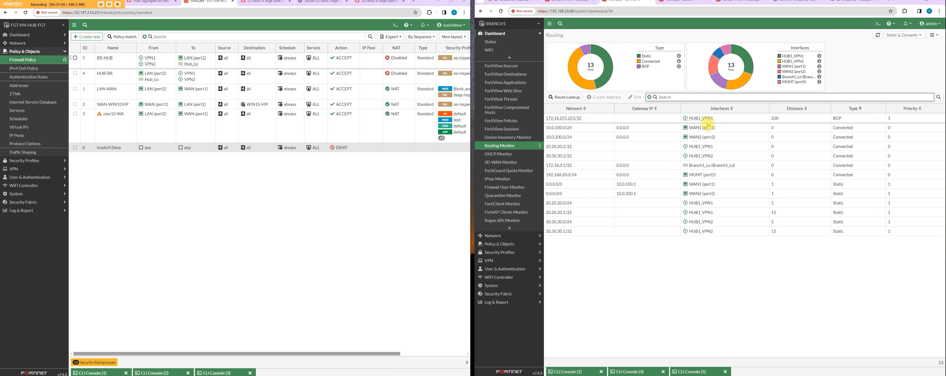
click(38, 44)
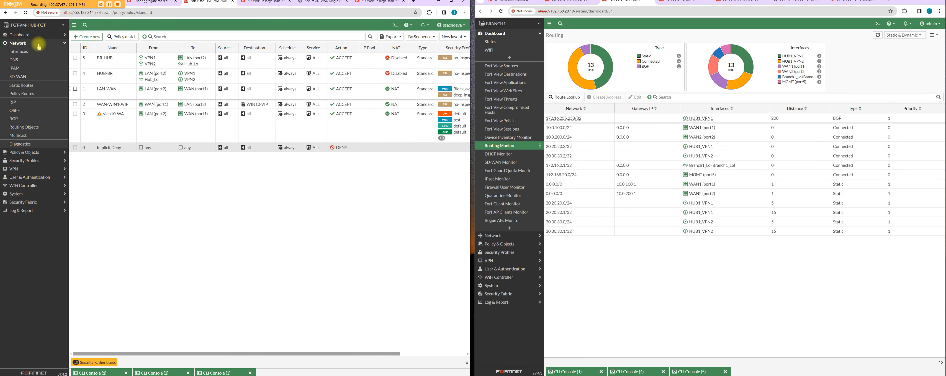
click(32, 52)
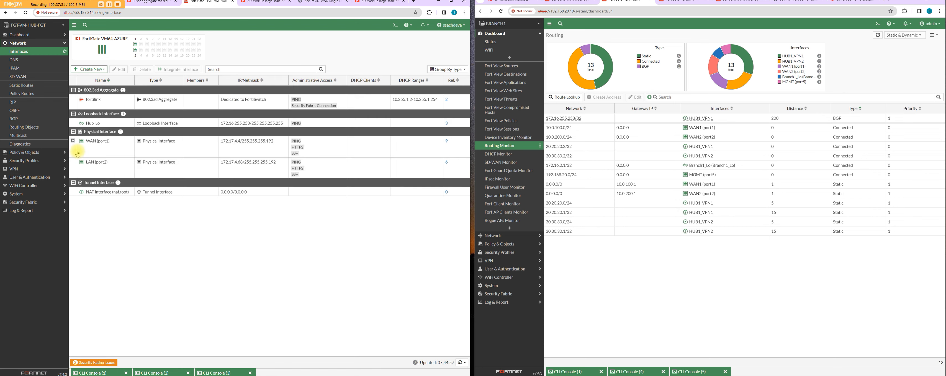
click(73, 141)
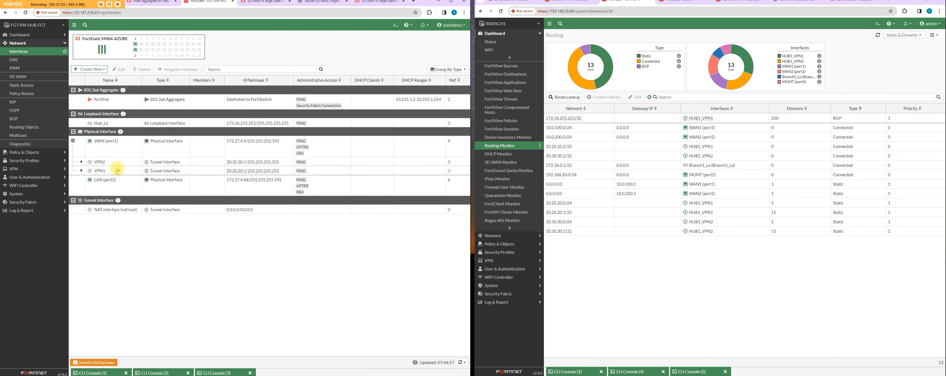
right_click(118, 171)
mouse_move(128, 172)
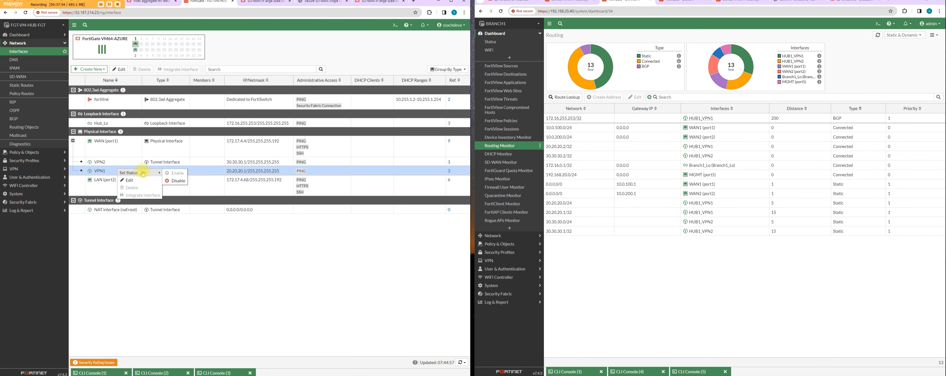
click(165, 180)
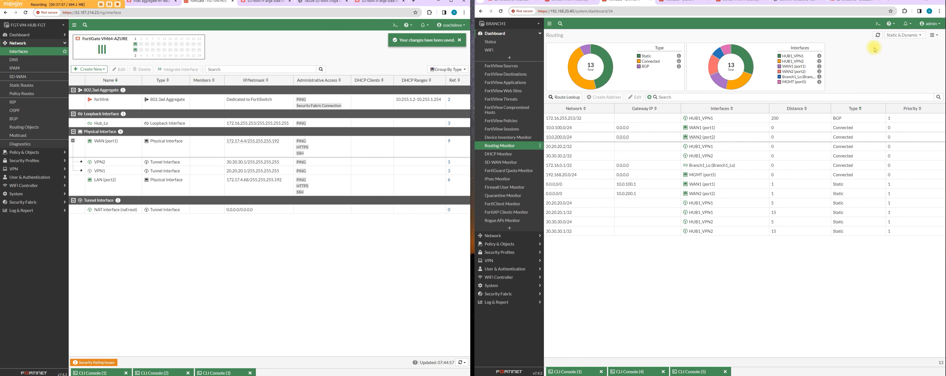
Step: Refresh BRANCH1's routing table and examine which interface the BGP route to 172.16.255.253/32 uses
click(878, 35)
click(878, 35)
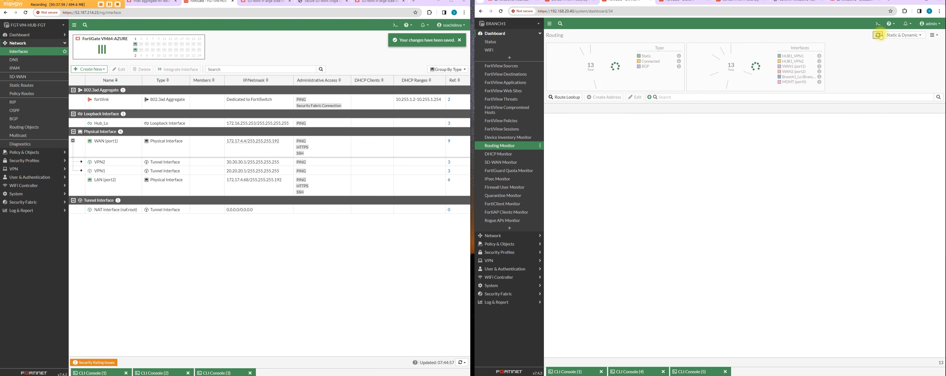
click(880, 36)
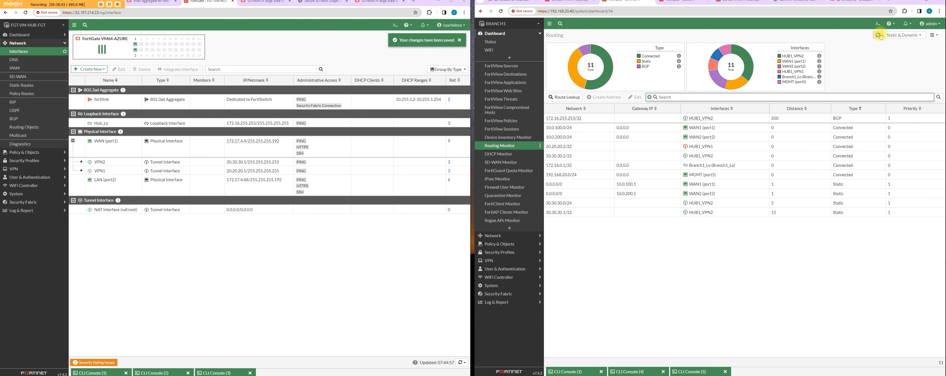
click(736, 119)
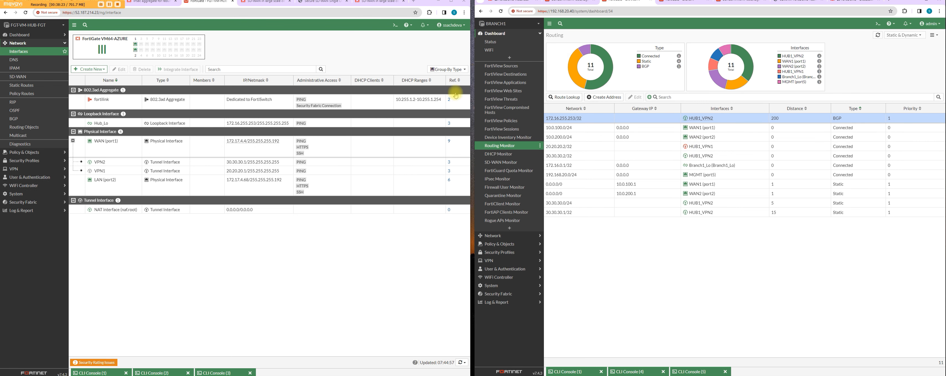
Step: Test the tunnel in both directions by pinging 172.16.0.1 from the hub and 172.16.255.253 from BRANCH1, twice each
click(221, 372)
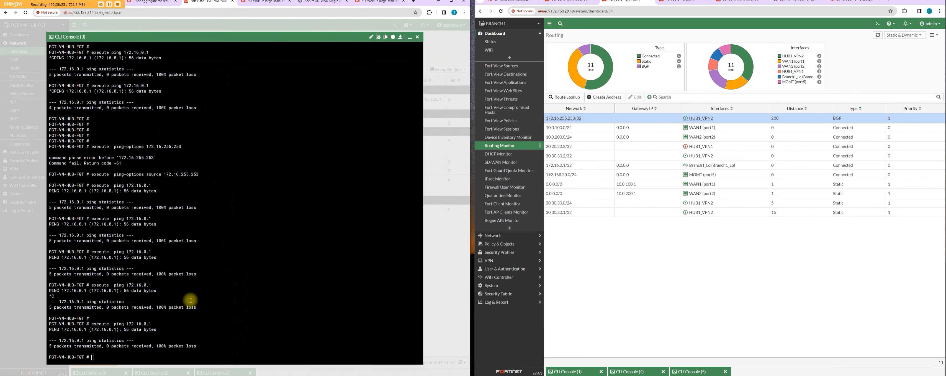
key(Return)
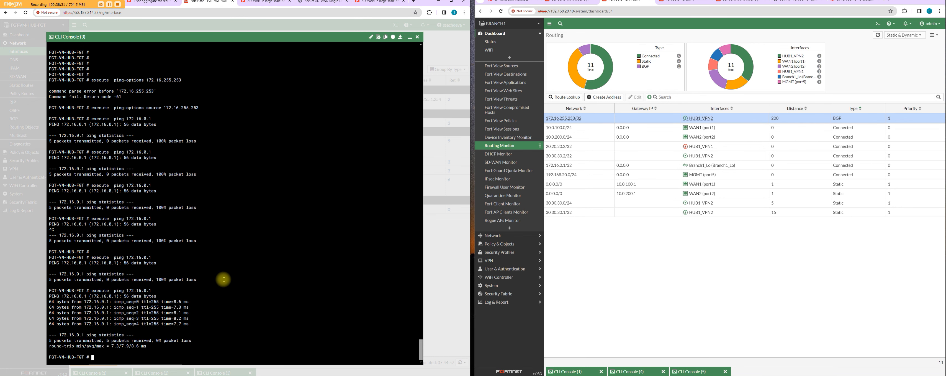
click(689, 370)
key(Return)
key(Up)
key(Return)
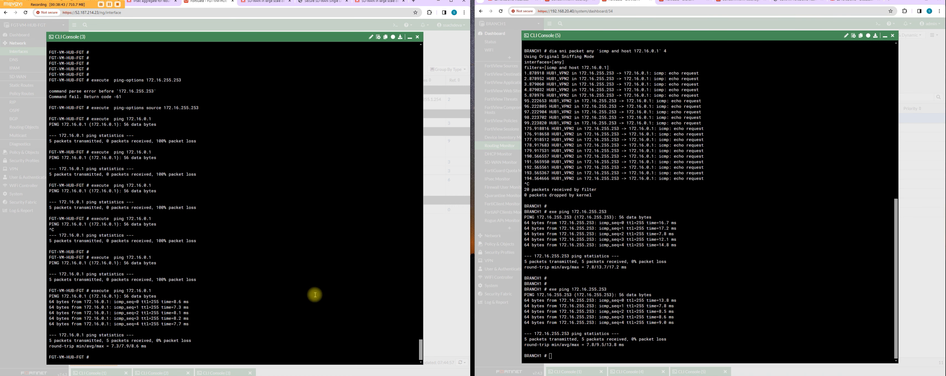
key(Return)
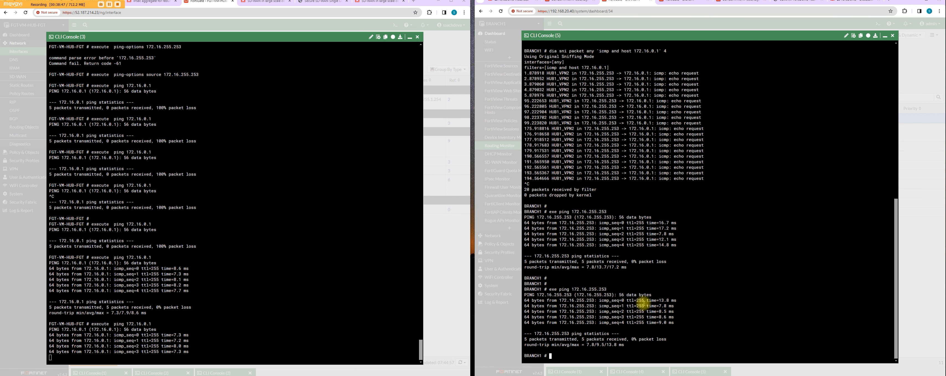
key(Up)
key(Return)
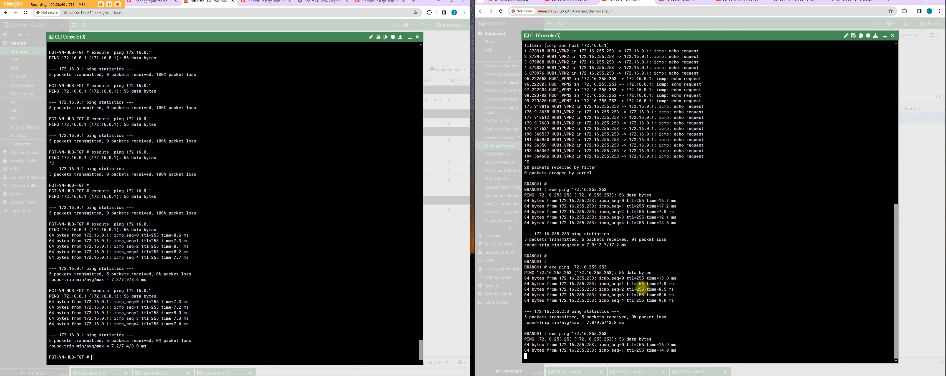
Step: Return to BRANCH1's firewall policies and check the interfaces of the two overlay policies
click(885, 35)
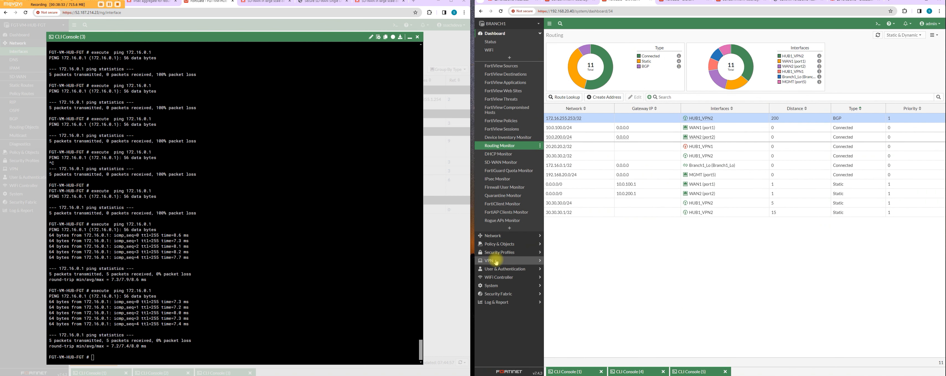
click(508, 244)
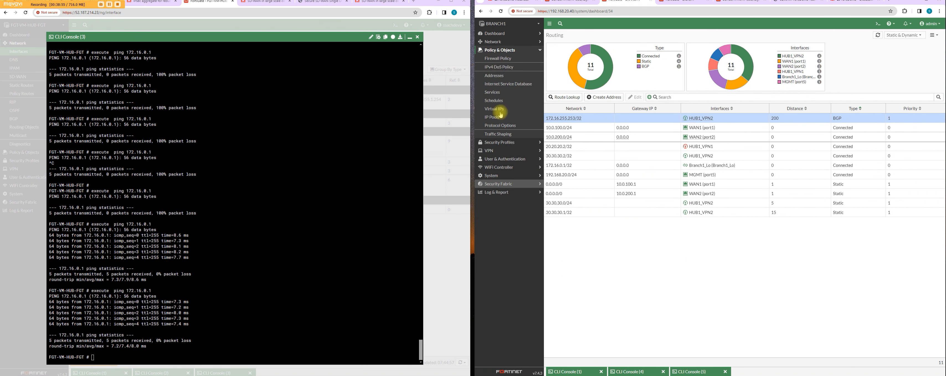
click(510, 59)
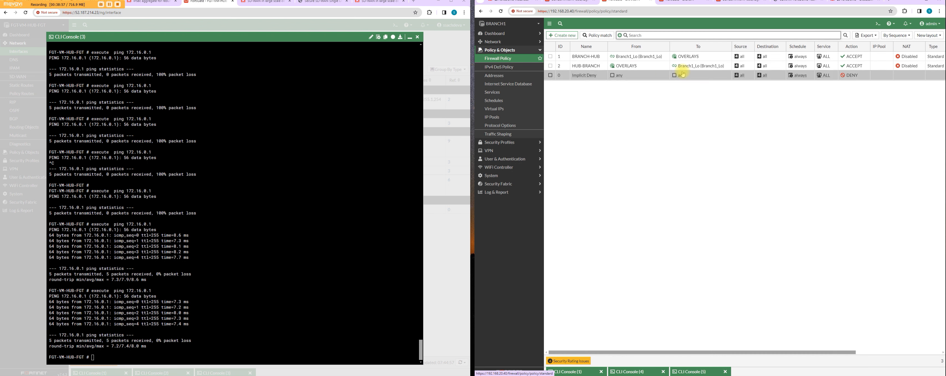
mouse_move(696, 59)
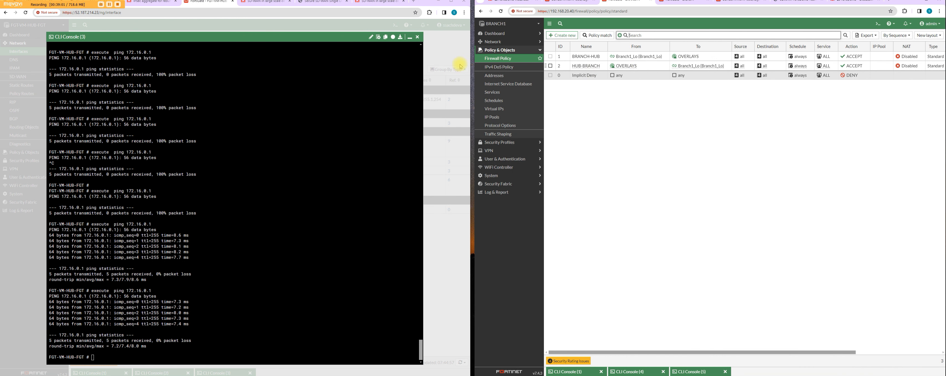
Step: Show the members of the OVERLAYS and virtual-wan-link SD-WAN zones on BRANCH1
click(493, 41)
click(503, 75)
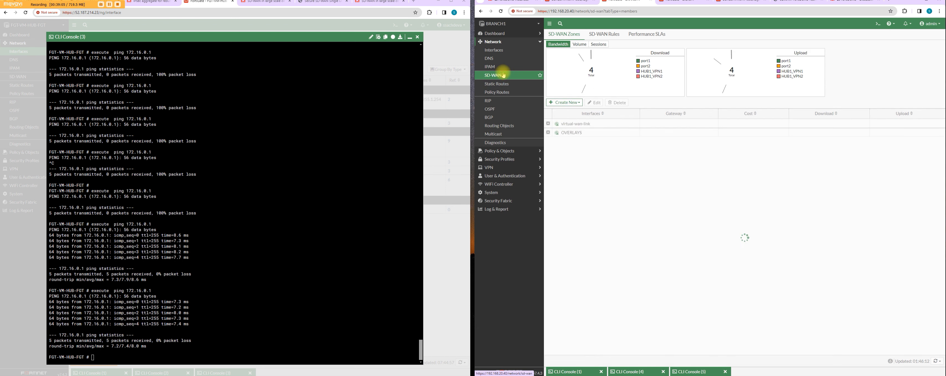
click(548, 132)
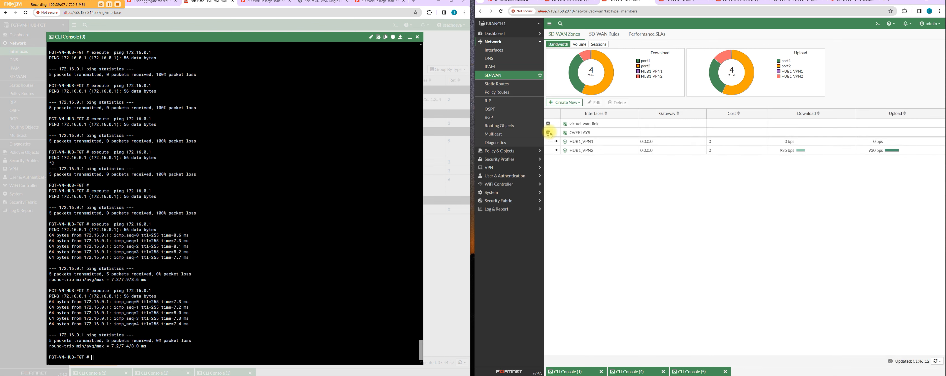
click(548, 124)
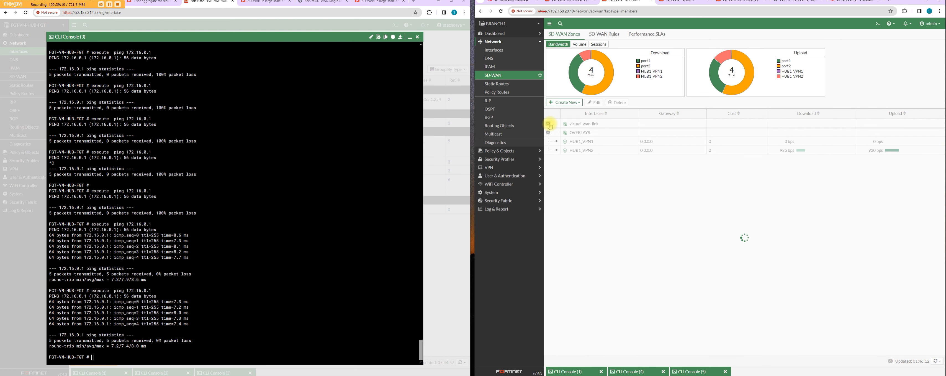
Step: Examine BRANCH1's SD-WAN rules and check in the hub's routing table which interface the BGP route to 172.16.0.1/32 uses
click(614, 36)
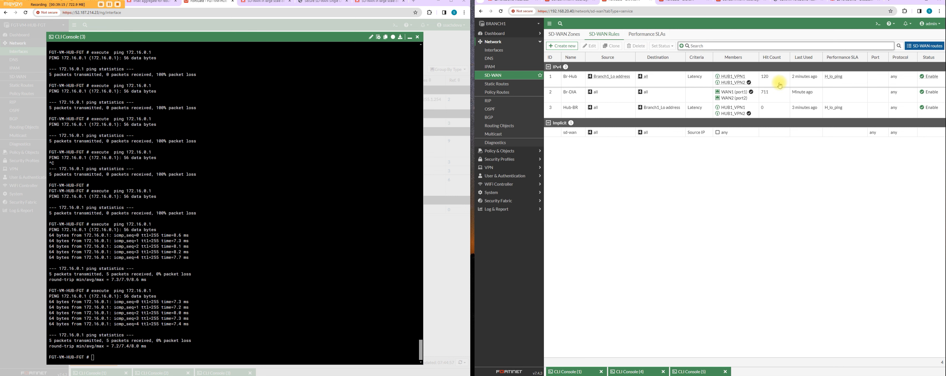
mouse_move(617, 78)
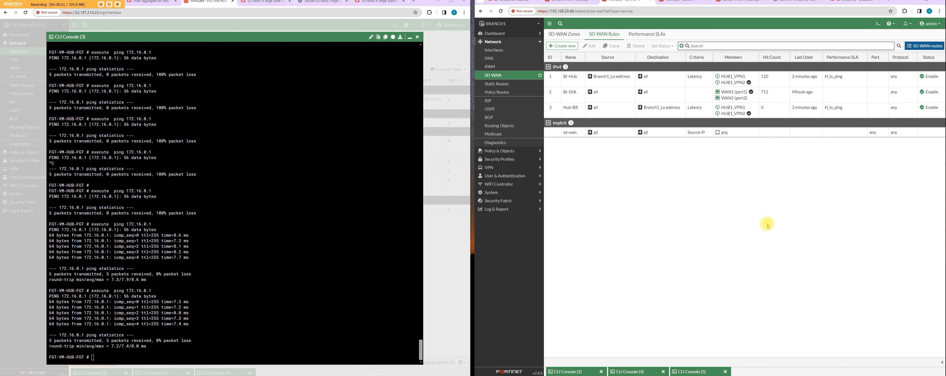
click(211, 304)
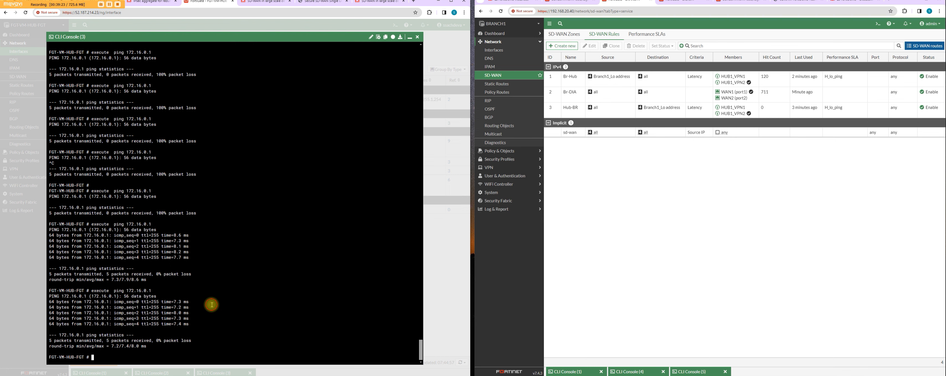
click(411, 37)
click(41, 35)
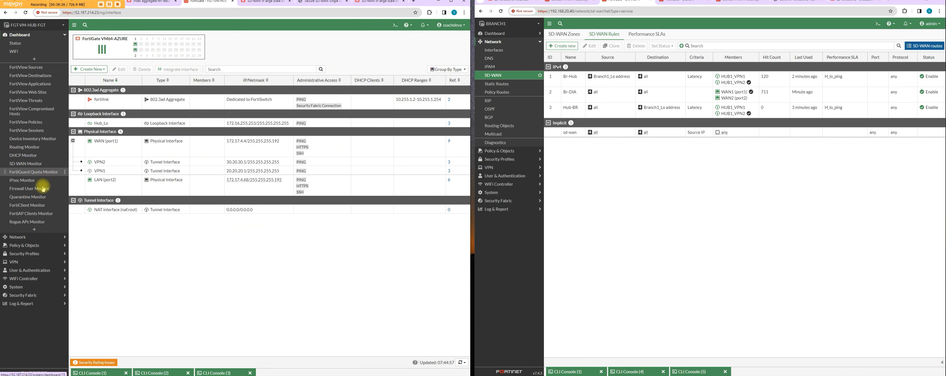
click(36, 148)
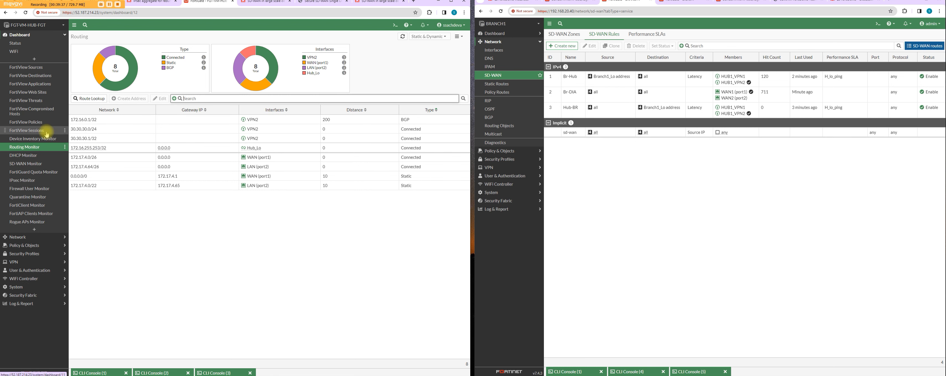
Step: Enable the VPN1 tunnel interface under WAN (port1) on the hub FortiGate
click(37, 237)
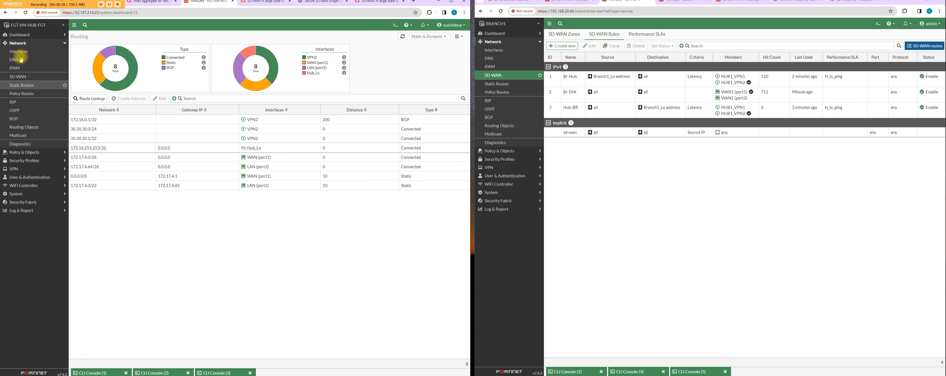
click(26, 53)
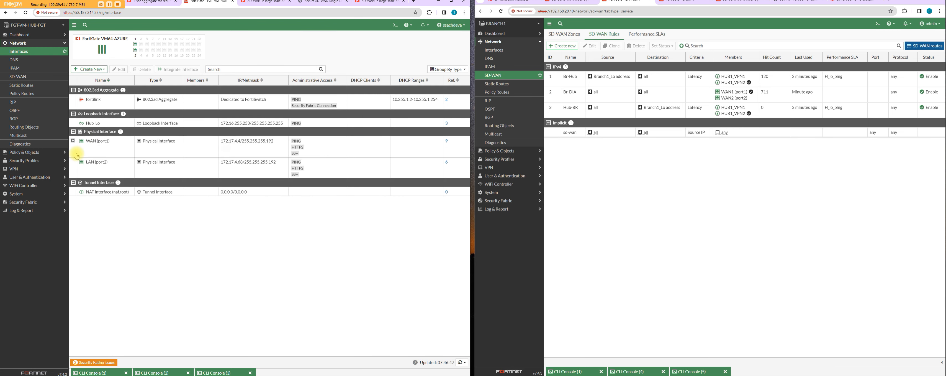
click(73, 143)
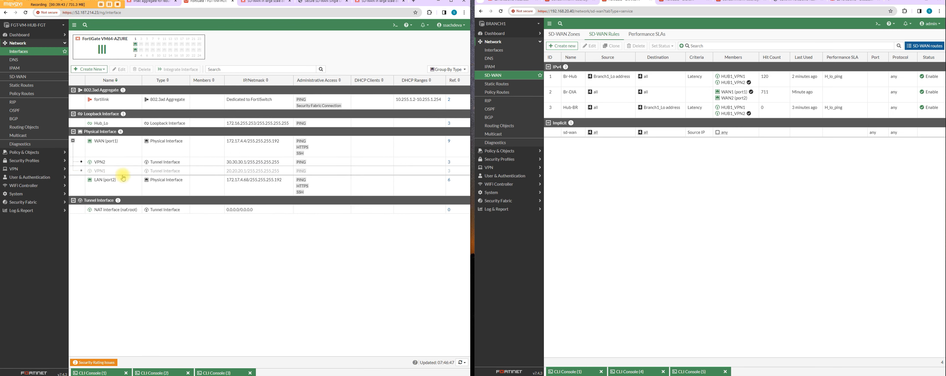
click(120, 172)
right_click(120, 171)
mouse_move(133, 173)
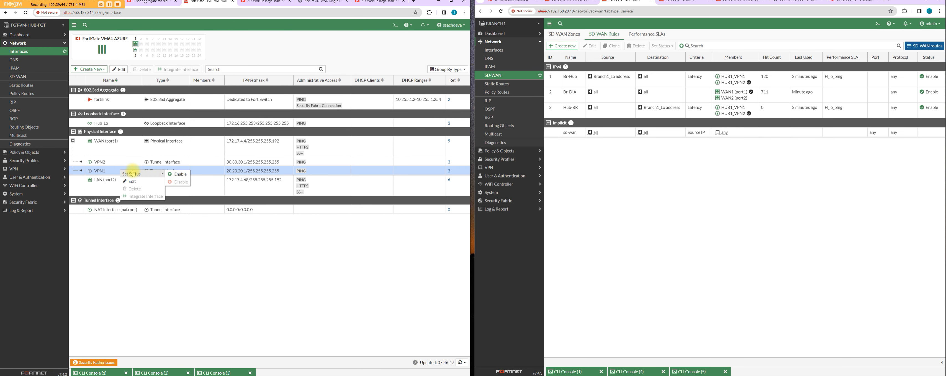
click(180, 181)
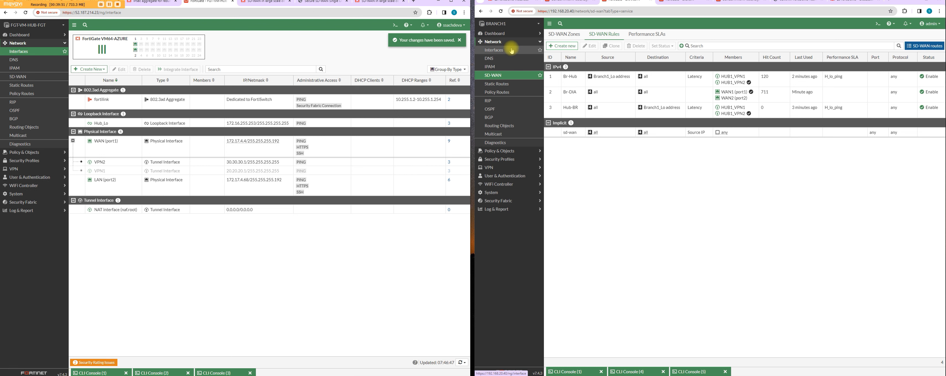
Step: Ping 172.16.0.1 from the hub's CLI twice, interrupting each run after a few replies
click(506, 33)
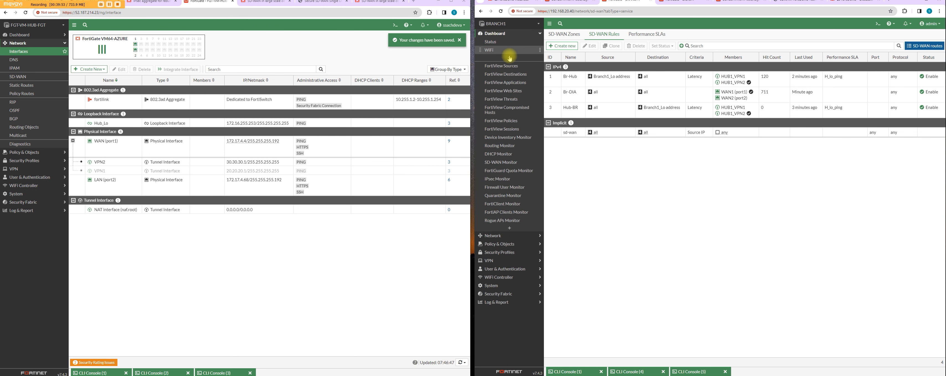
click(213, 372)
key(Up)
key(Return)
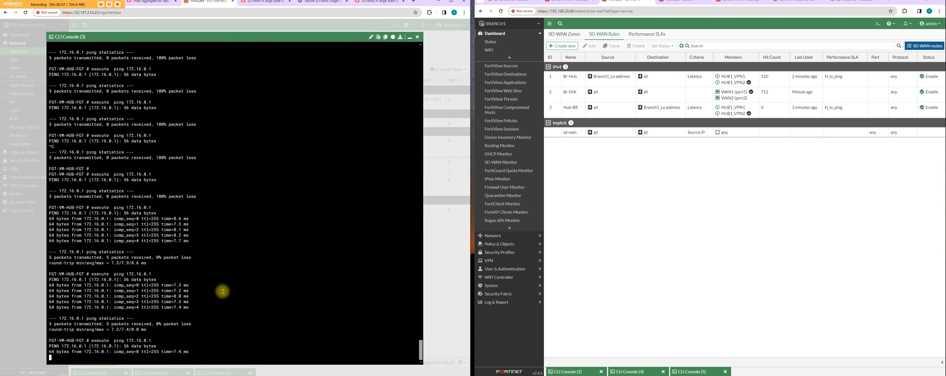
key(ctrl+c)
key(Up)
key(Return)
key(ctrl+c)
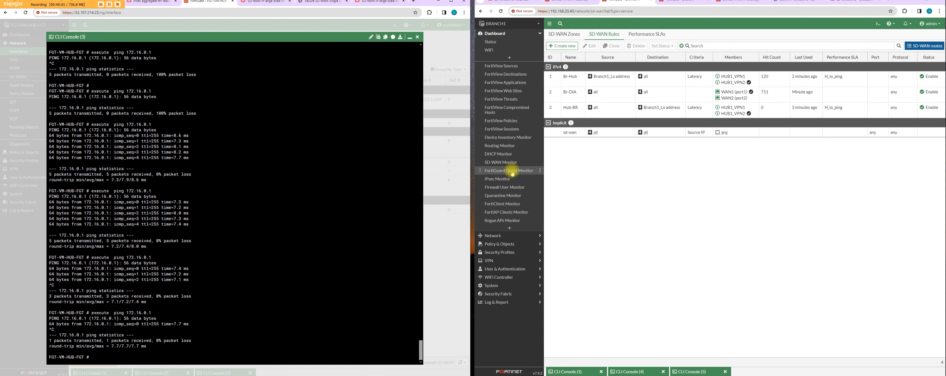
Step: Examine the hub's BGP settings and reload both FortiGates' routing tables to check which tunnel interfaces the BGP routes use
click(509, 149)
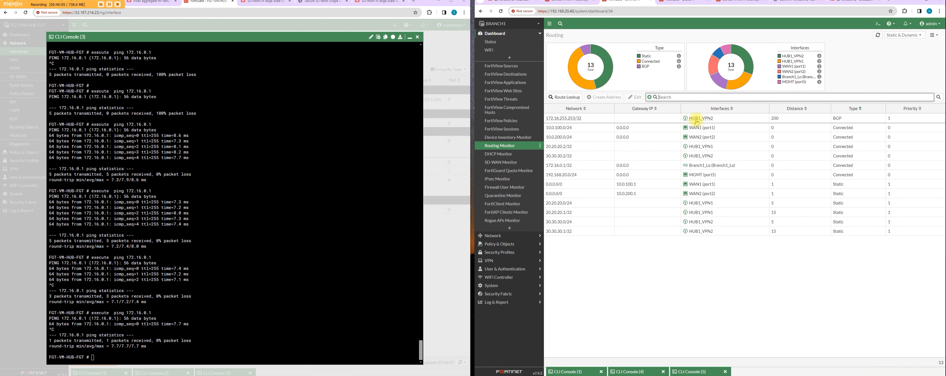
click(410, 37)
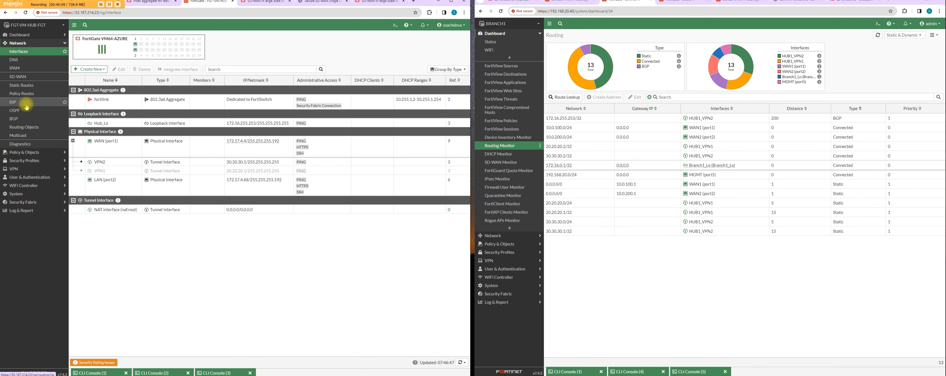
click(29, 119)
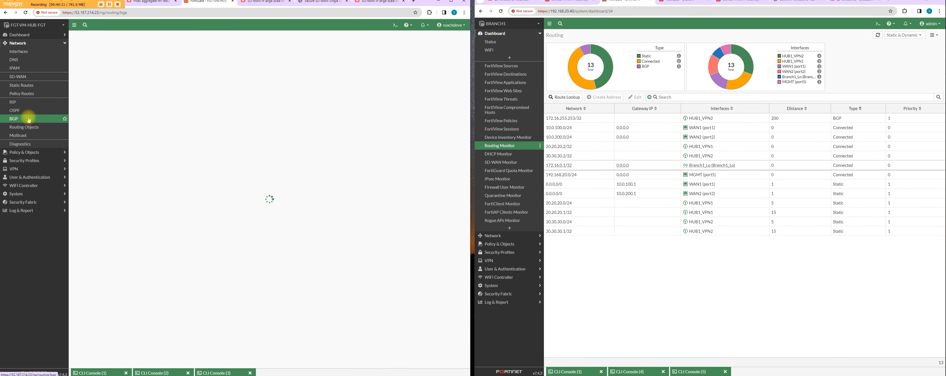
click(38, 35)
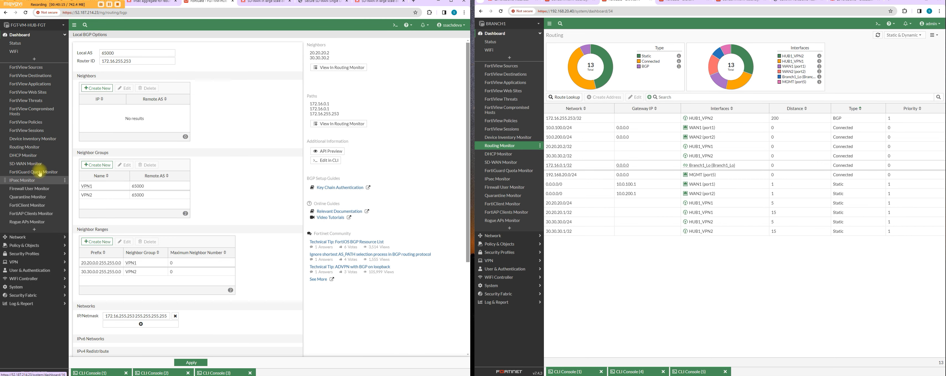
click(37, 147)
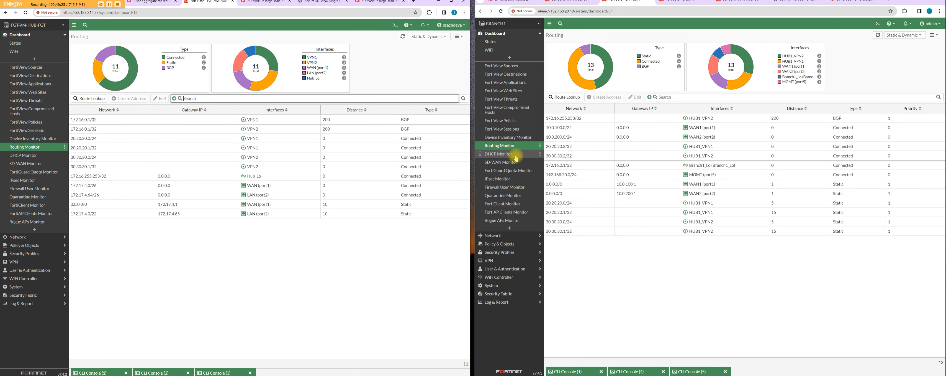
click(514, 146)
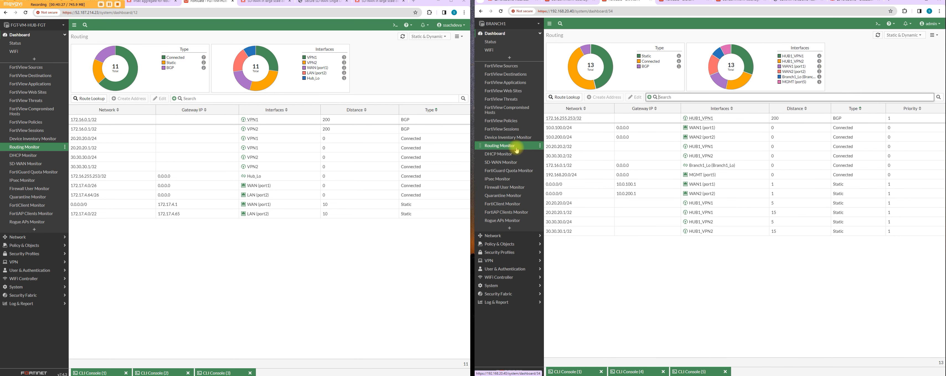
Step: Retest connectivity in both directions by pinging 172.16.0.1 from the hub and 172.16.255.253 from BRANCH1
click(216, 372)
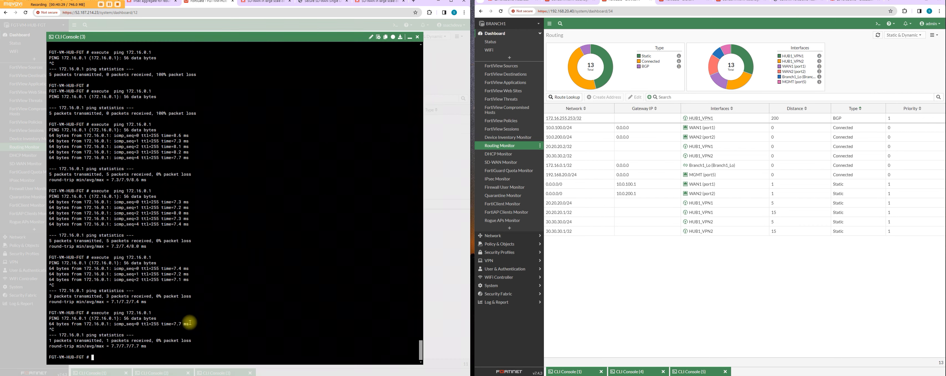
key(Up)
key(Return)
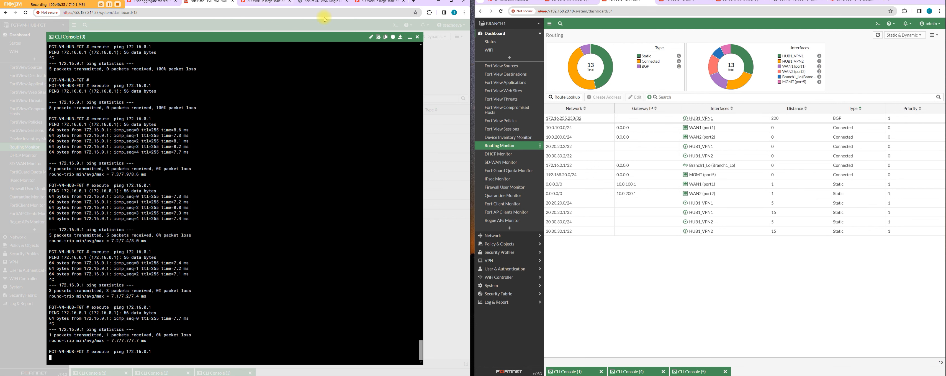
click(409, 37)
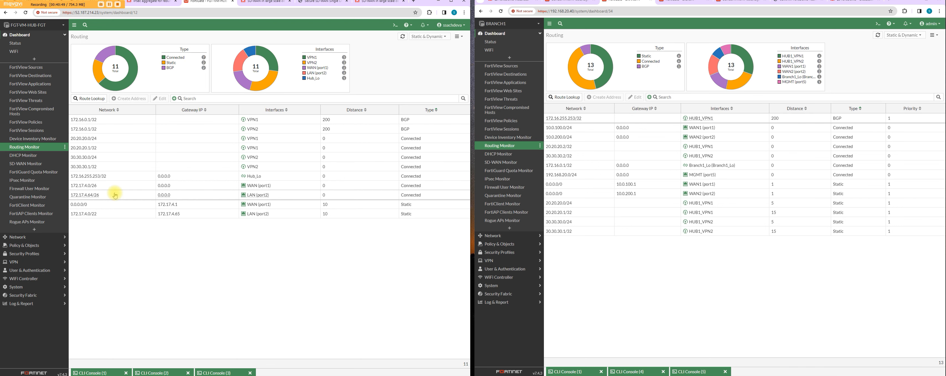
click(689, 371)
key(Up)
key(Return)
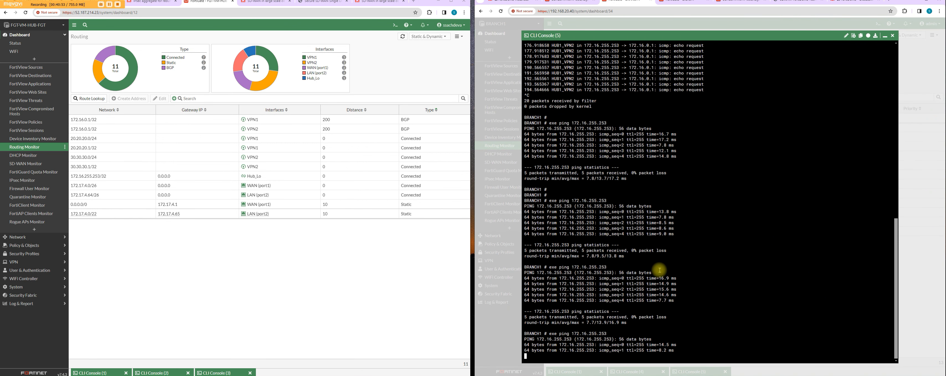